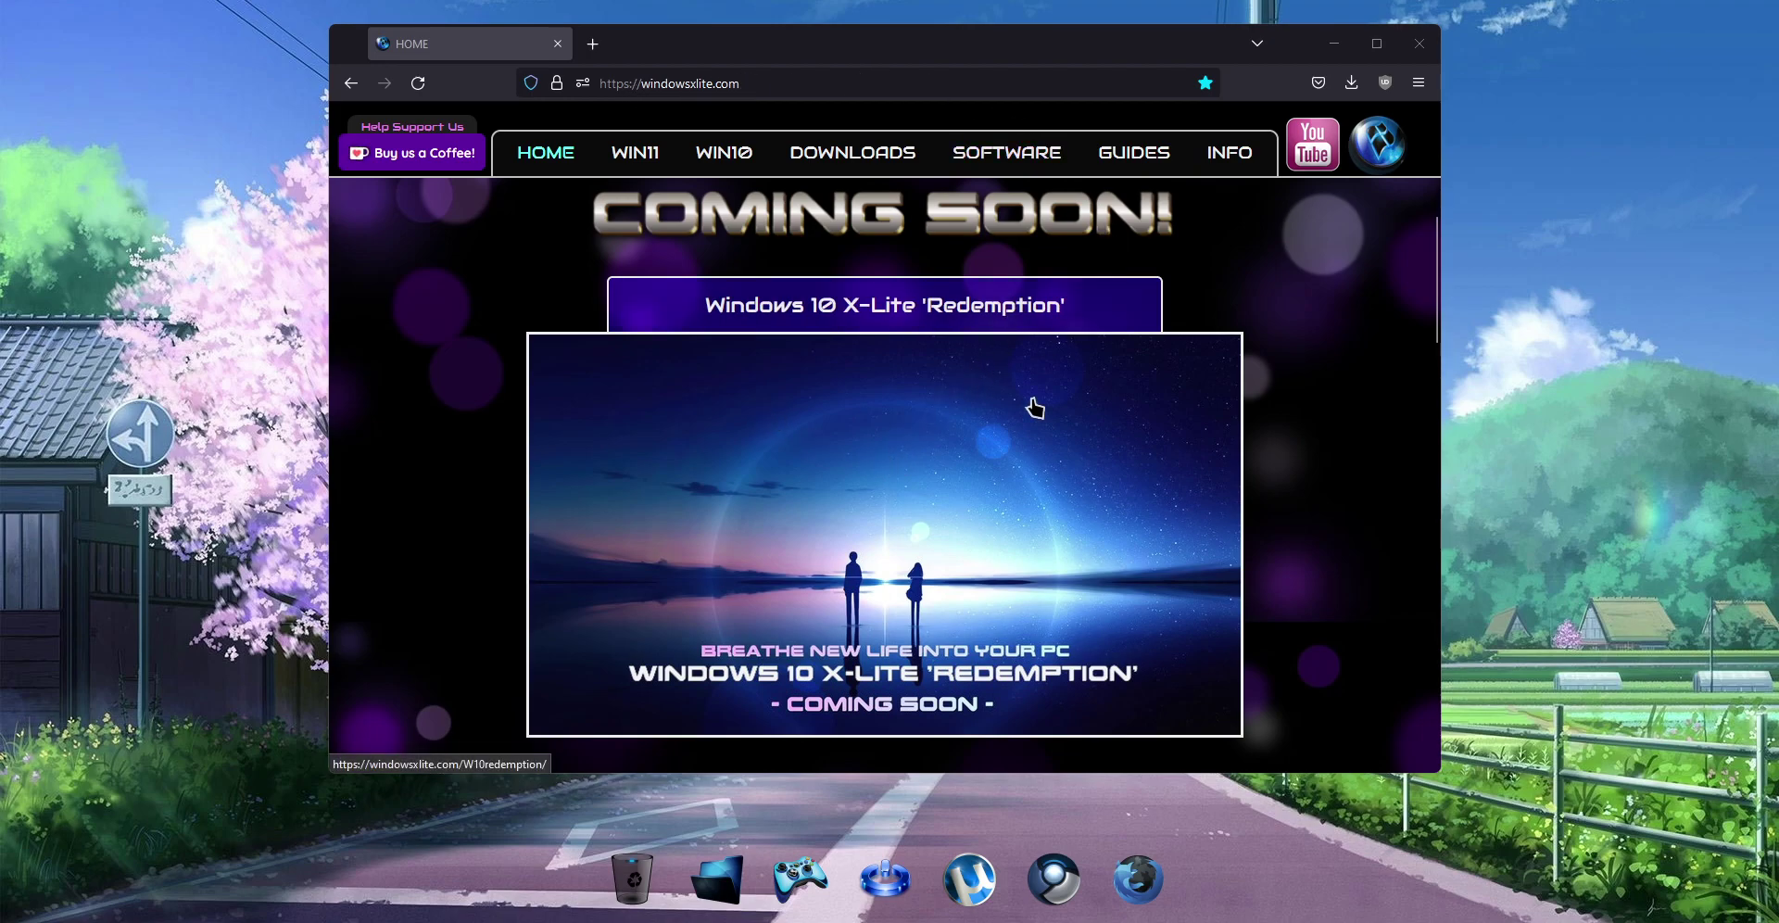
Scroll the windowsxlite.com home page to view the 'Redemption' coming-soon announcement.
{"action": "mouse_move", "coordinate": [1436, 287]}
{"action": "left_mouse_down"}
{"action": "mouse_move", "coordinate": [1444, 164]}
{"action": "mouse_move", "coordinate": [1446, 269]}
{"action": "left_mouse_up"}
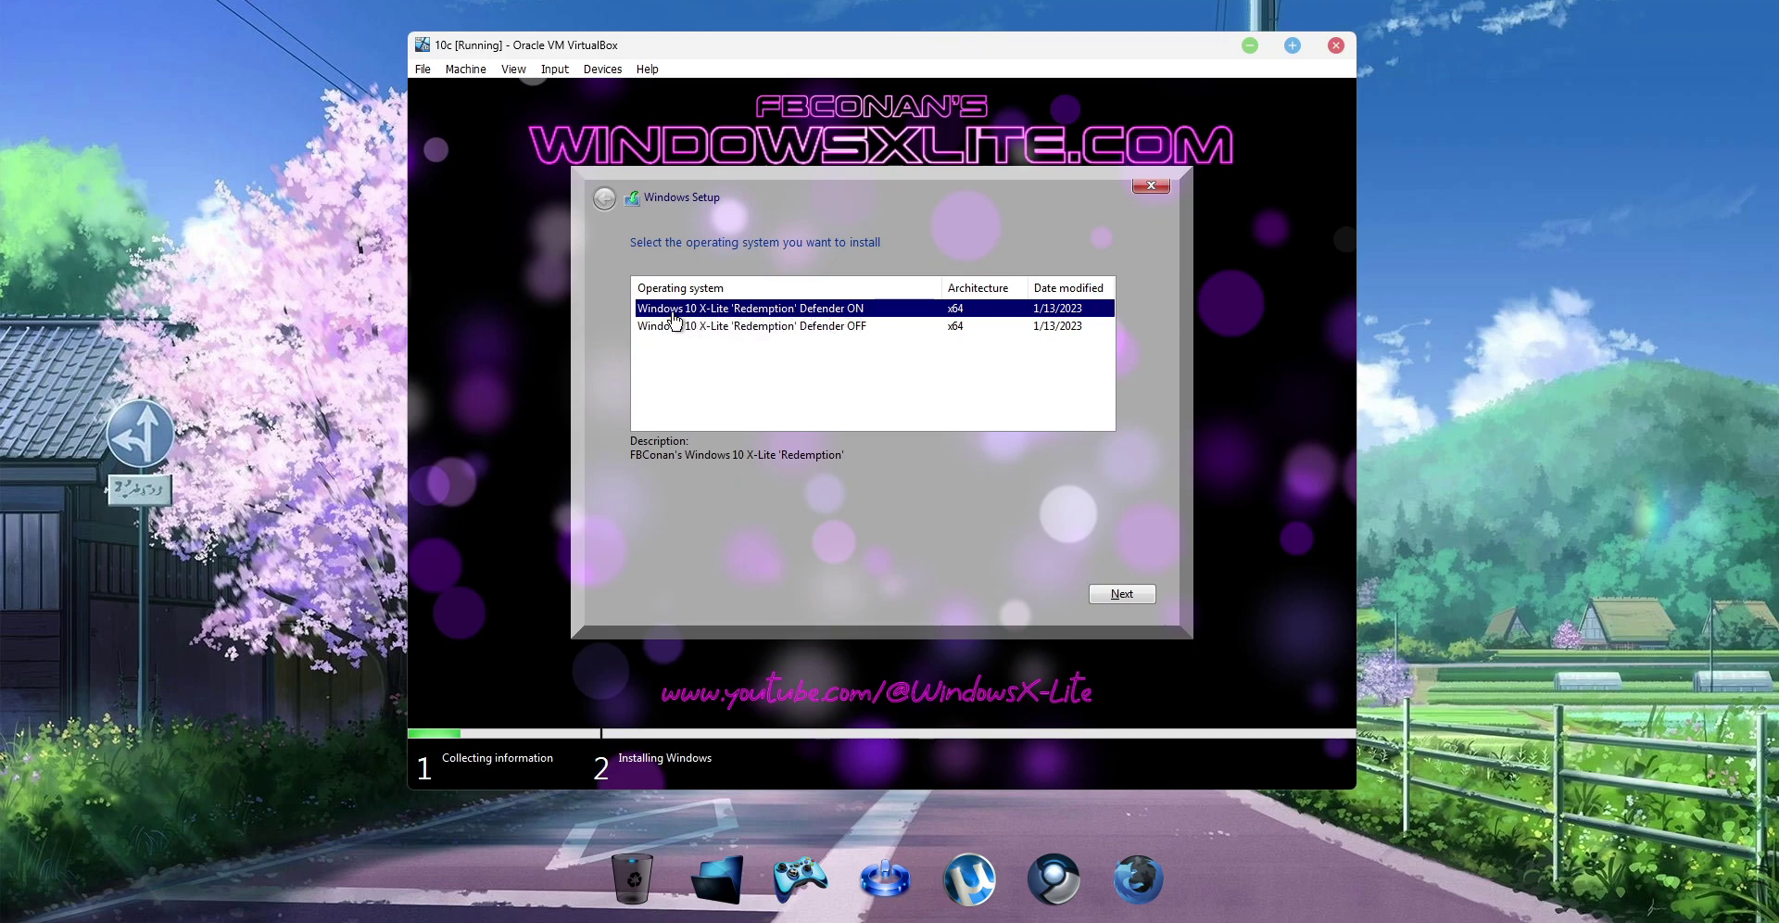
Choose the Windows 10 X-Lite 'Redemption' Defender OFF edition and proceed to partition selection.
{"action": "left_click", "coordinate": [854, 328]}
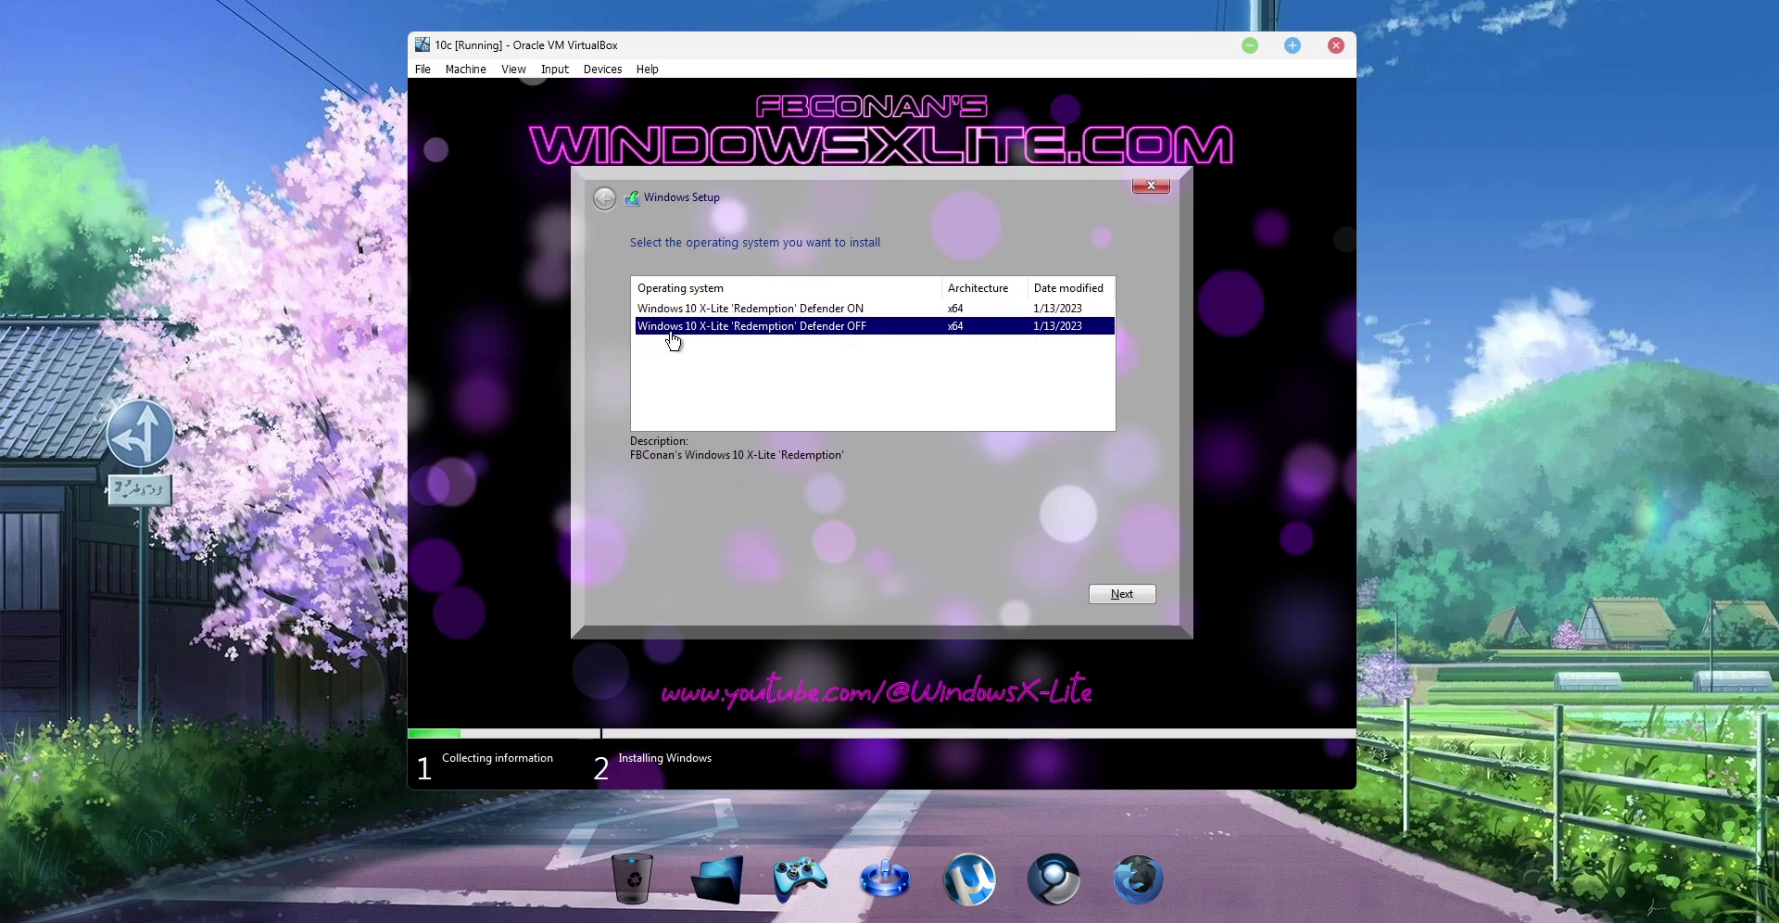
{"action": "left_click", "coordinate": [848, 312]}
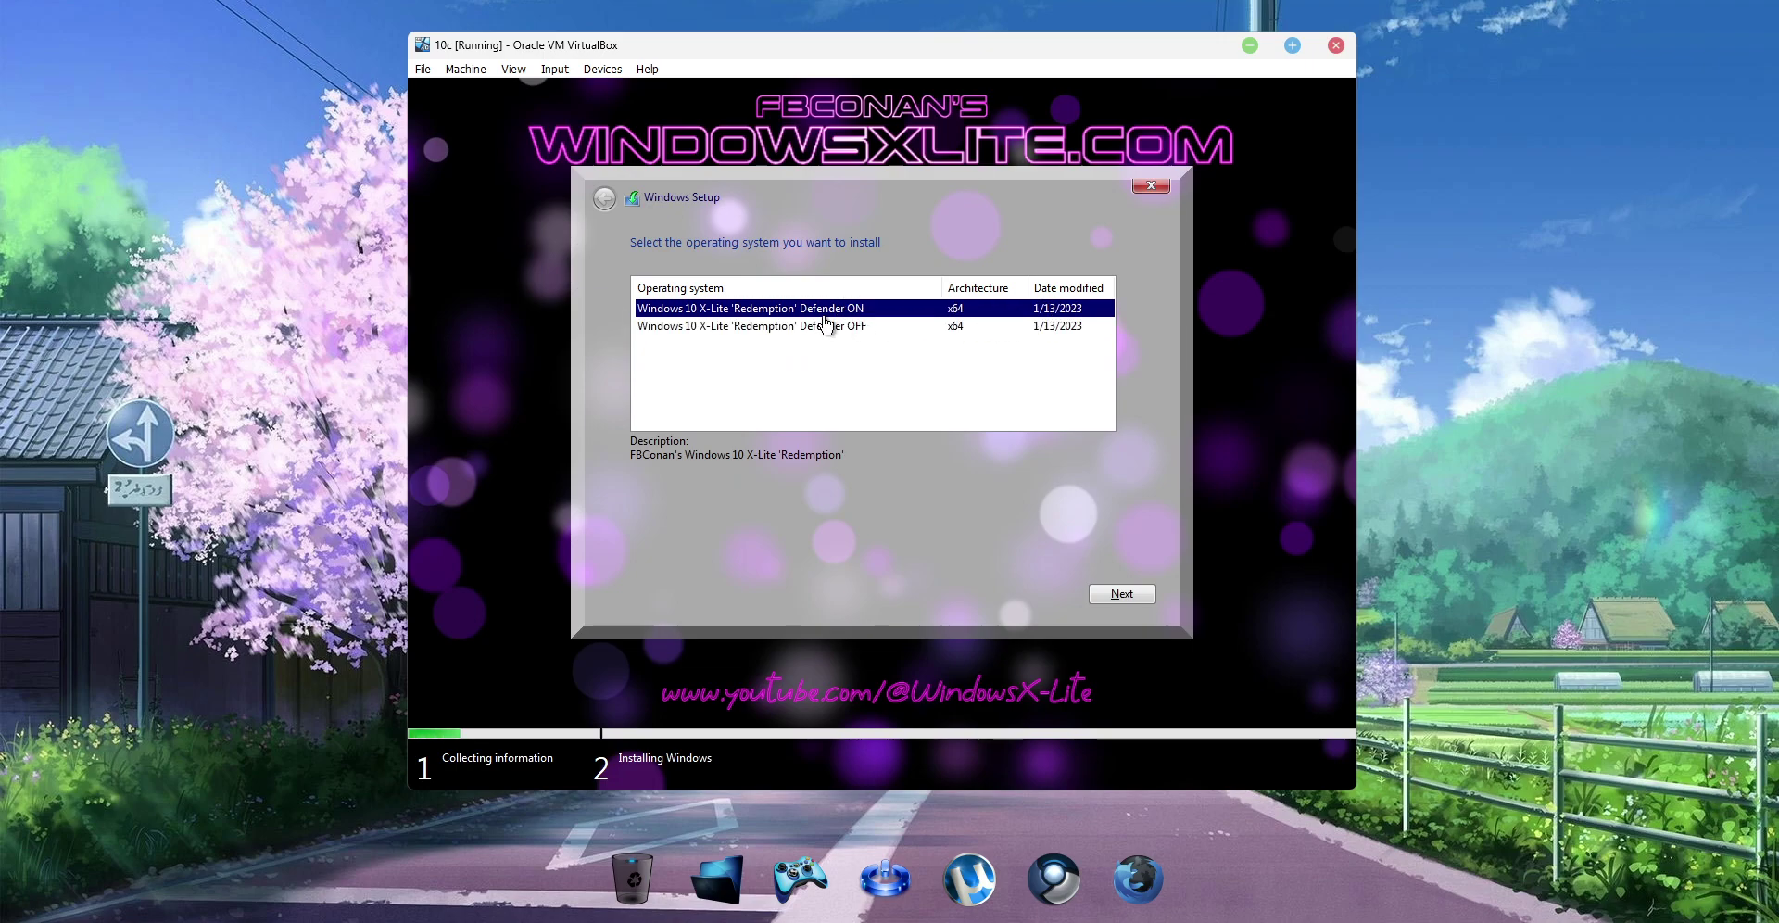
{"action": "left_click", "coordinate": [850, 328]}
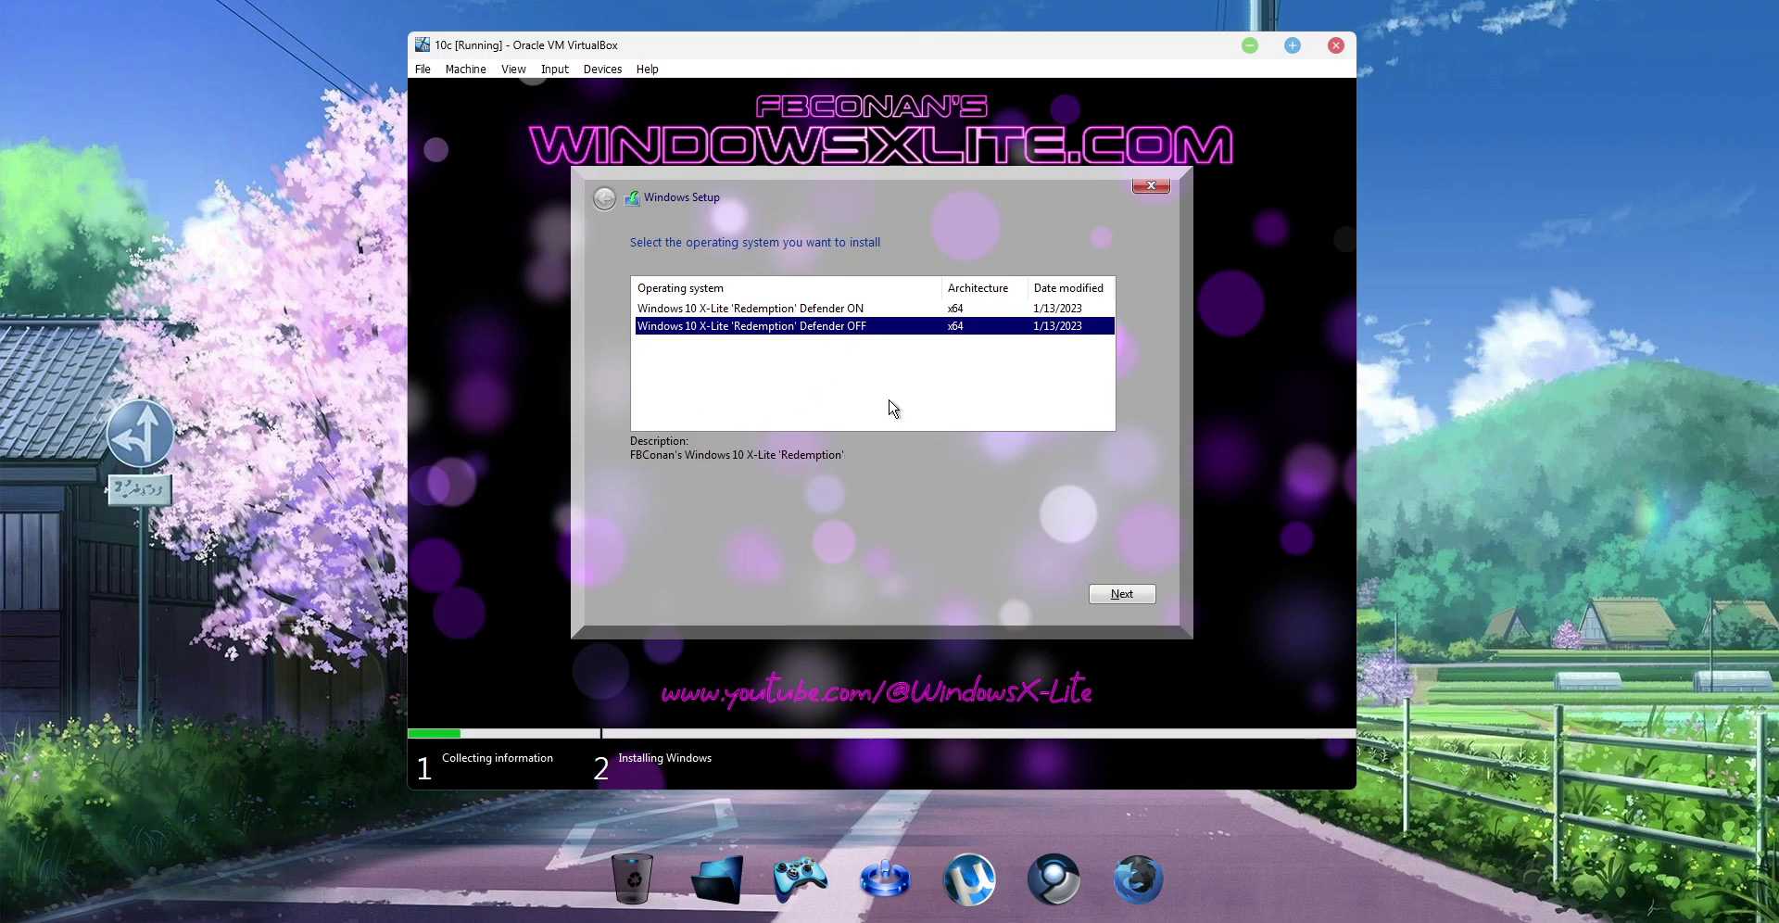
{"action": "left_click", "coordinate": [1121, 591]}
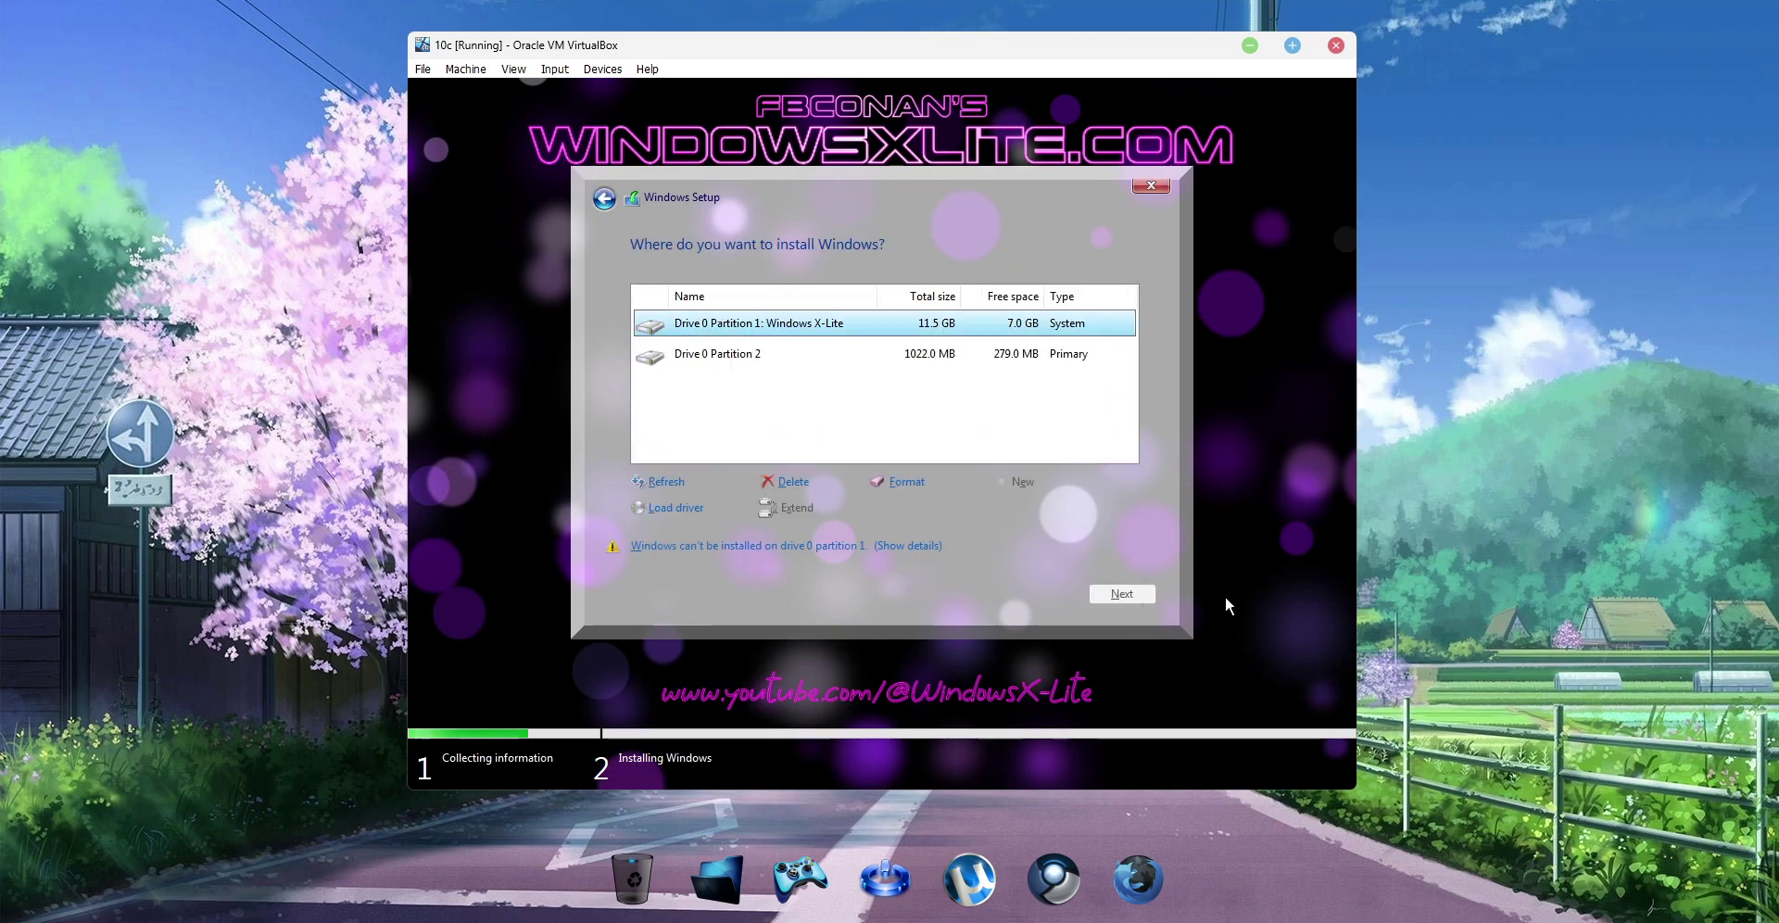
Read why Partition 1 is unusable, noting the 8370 MB space requirement, and dismiss it.
{"action": "left_click", "coordinate": [898, 549]}
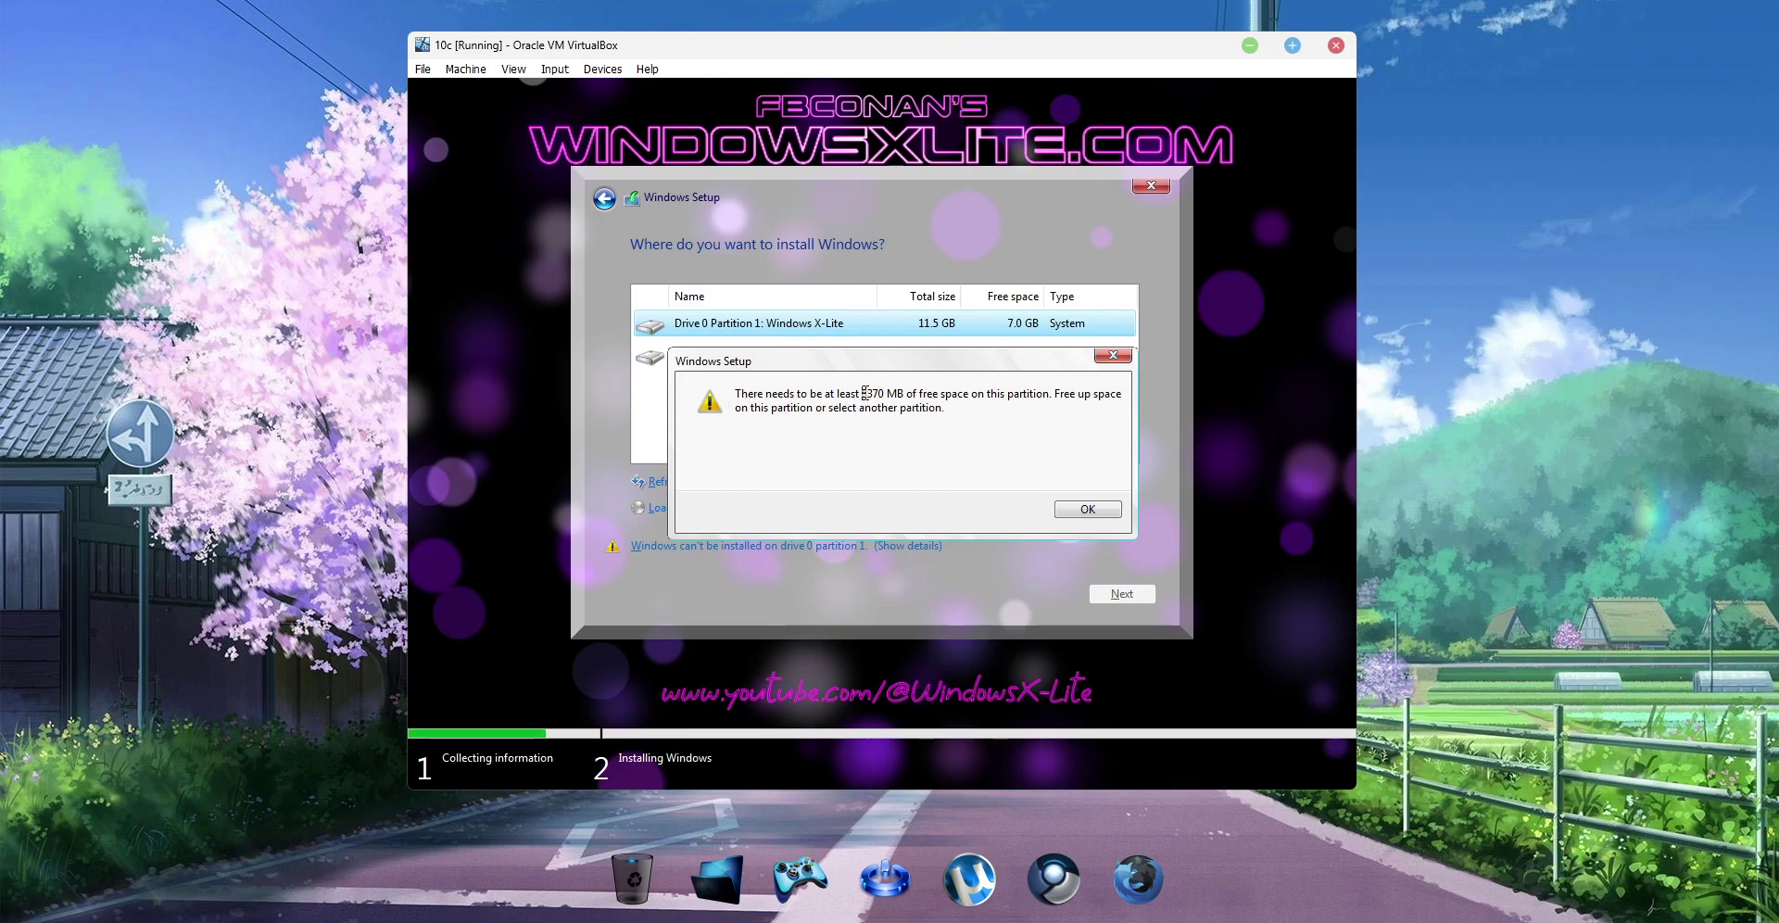
{"action": "left_click_drag", "start_coordinate": [885, 393], "coordinate": [907, 394]}
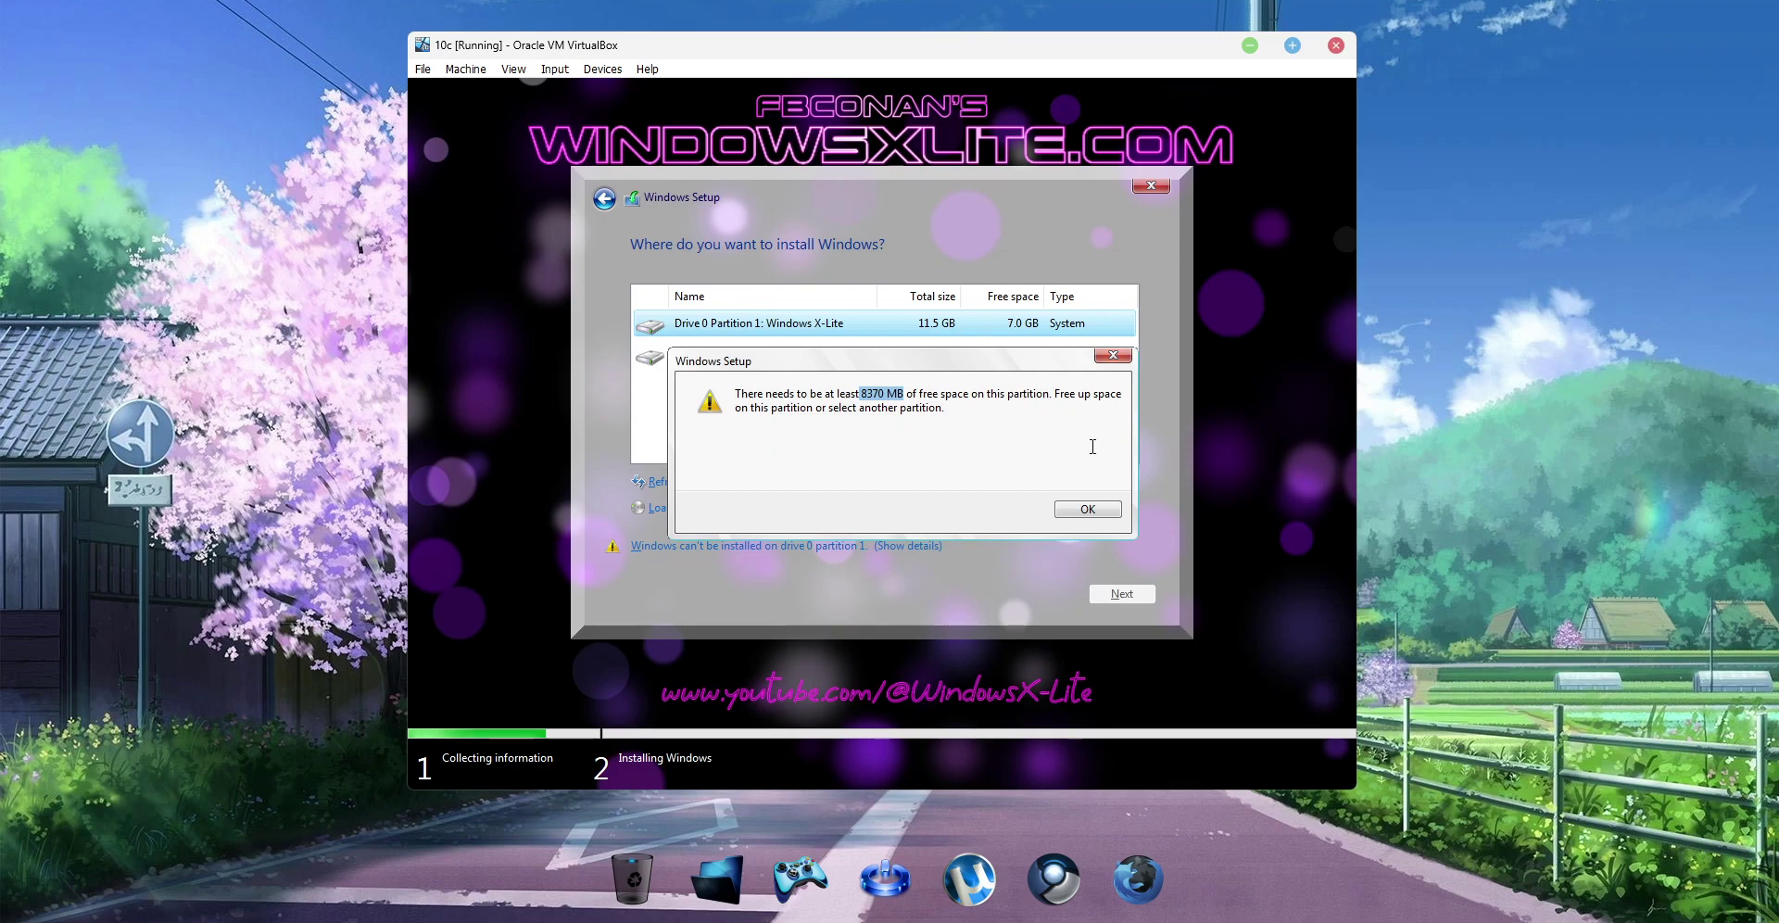
{"action": "left_click", "coordinate": [1103, 511]}
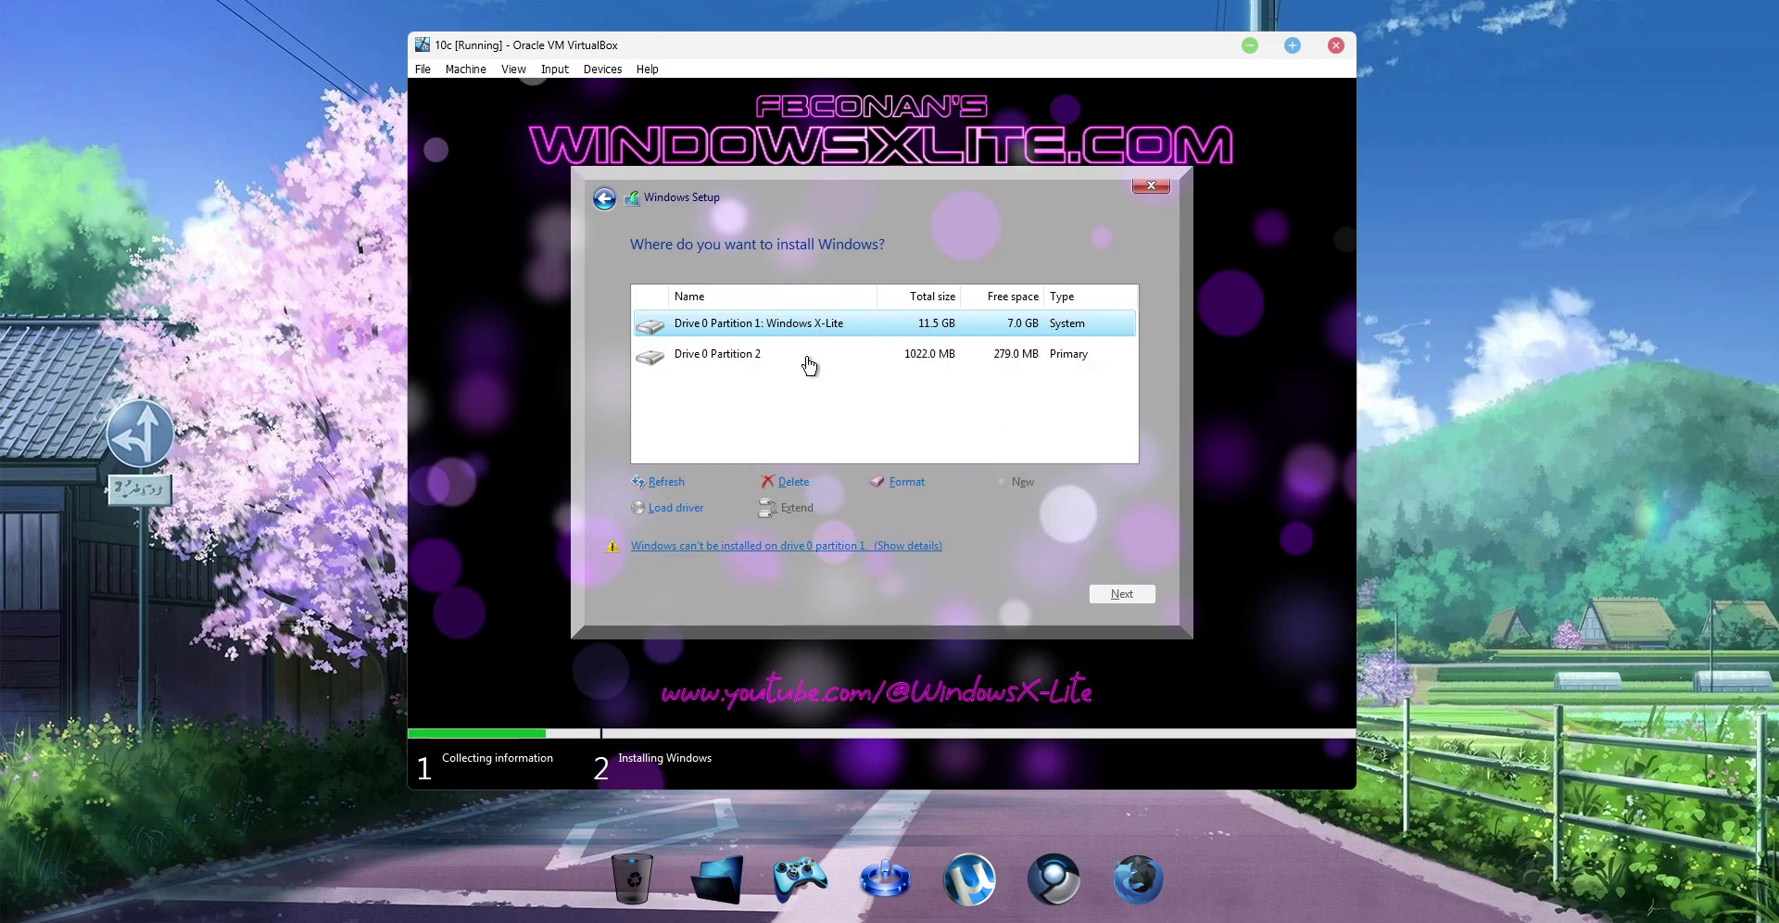
Format Drive 0 Partition 1 and start installing Windows onto it.
{"action": "left_click", "coordinate": [906, 481]}
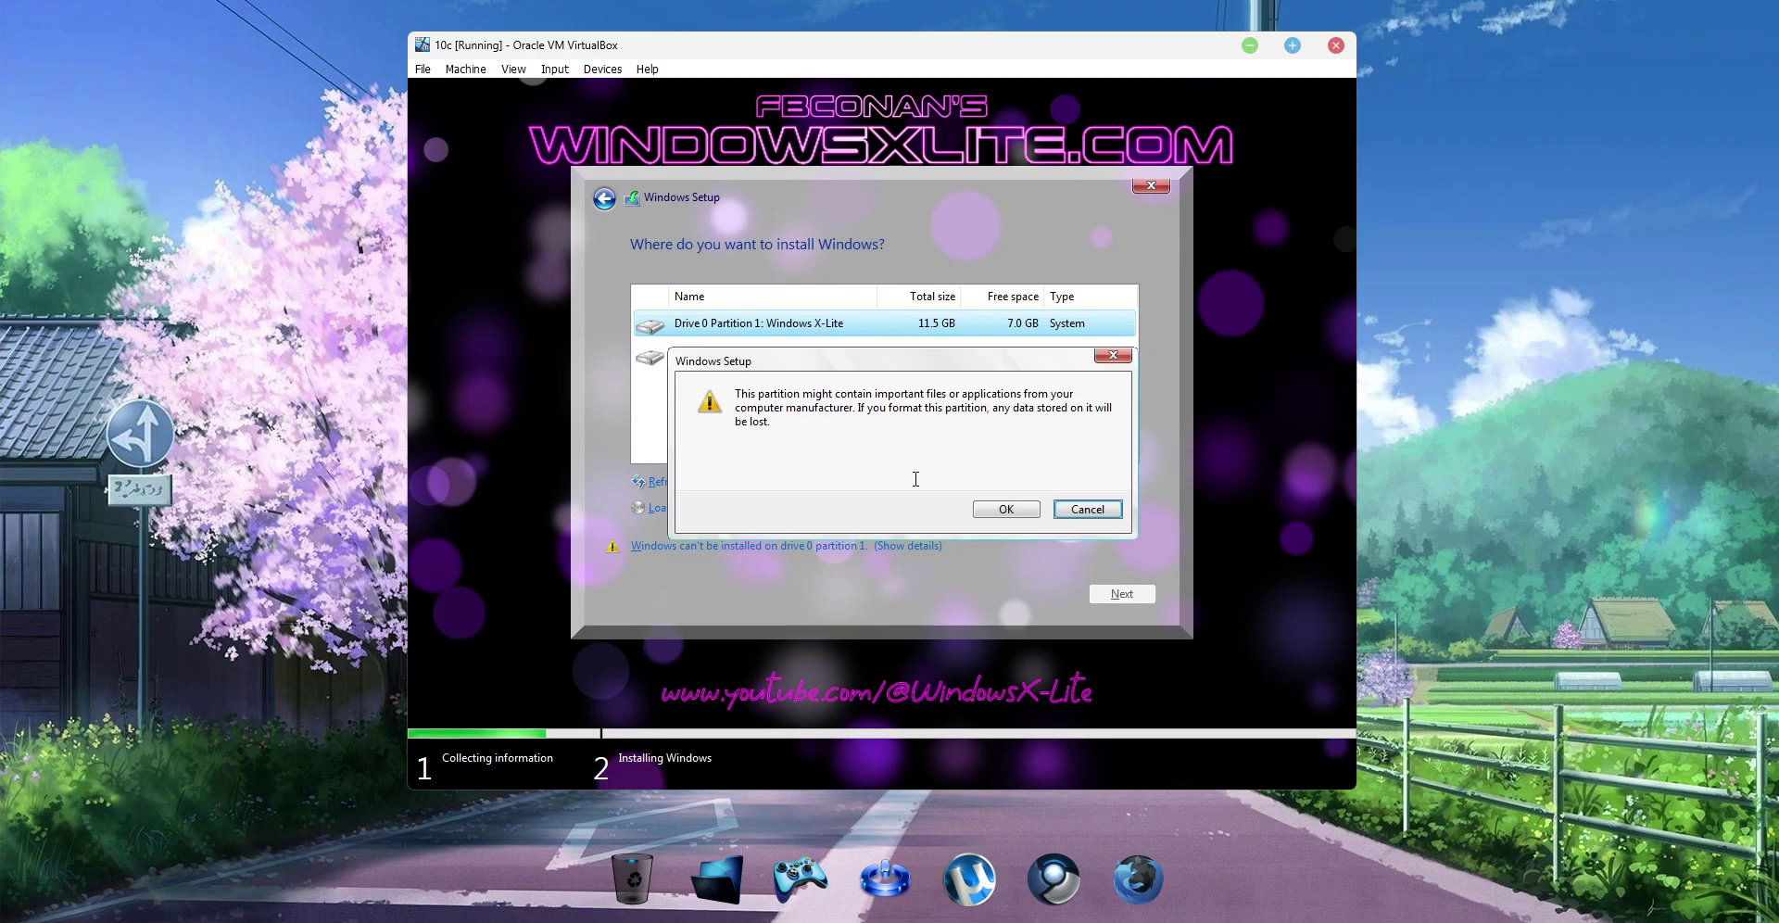
{"action": "left_click", "coordinate": [1003, 508]}
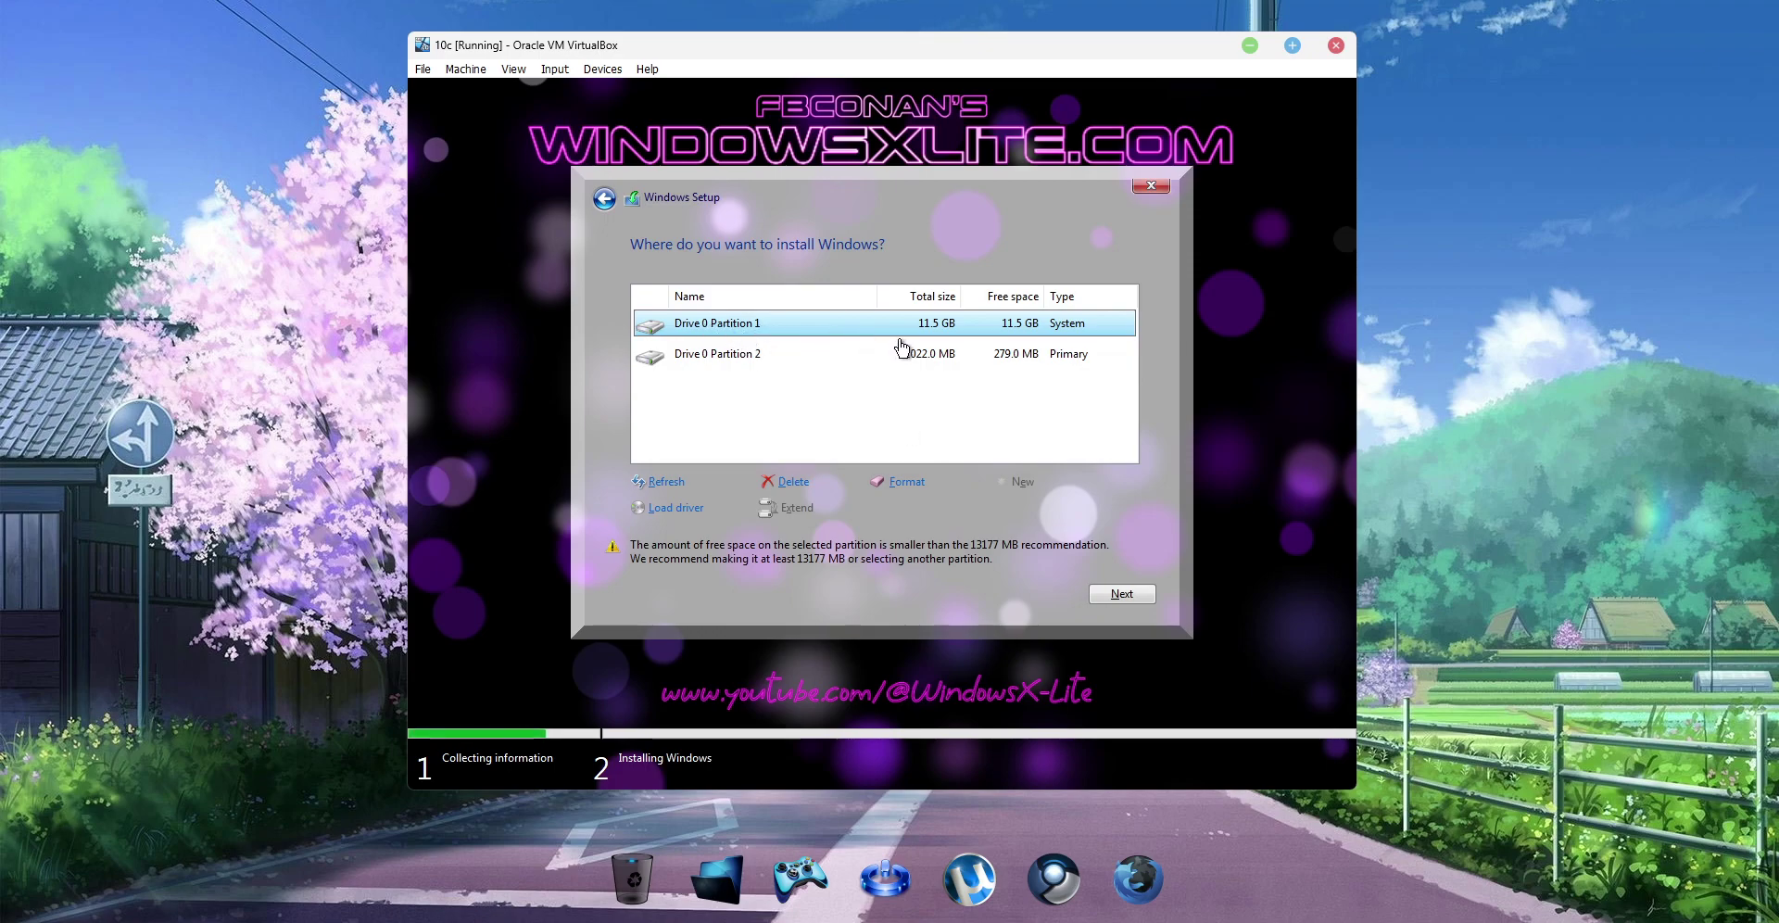
{"action": "left_click", "coordinate": [1136, 597]}
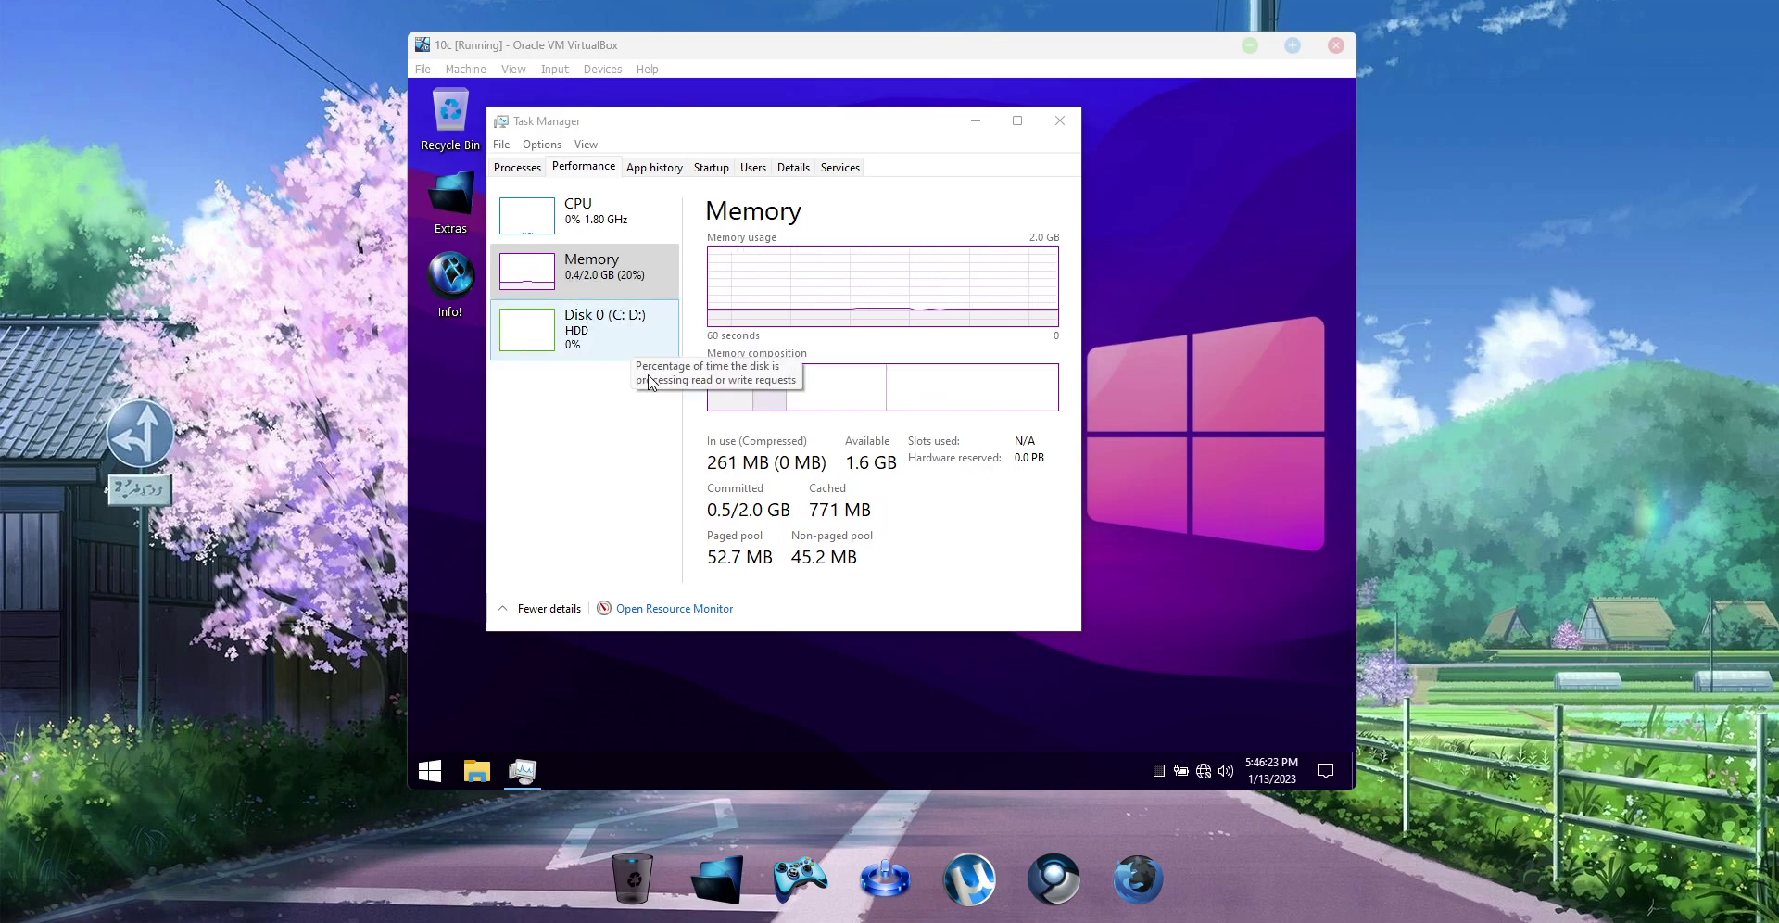
View CPU usage in Task Manager's Performance tab, then list the running processes.
{"action": "left_click", "coordinate": [587, 223]}
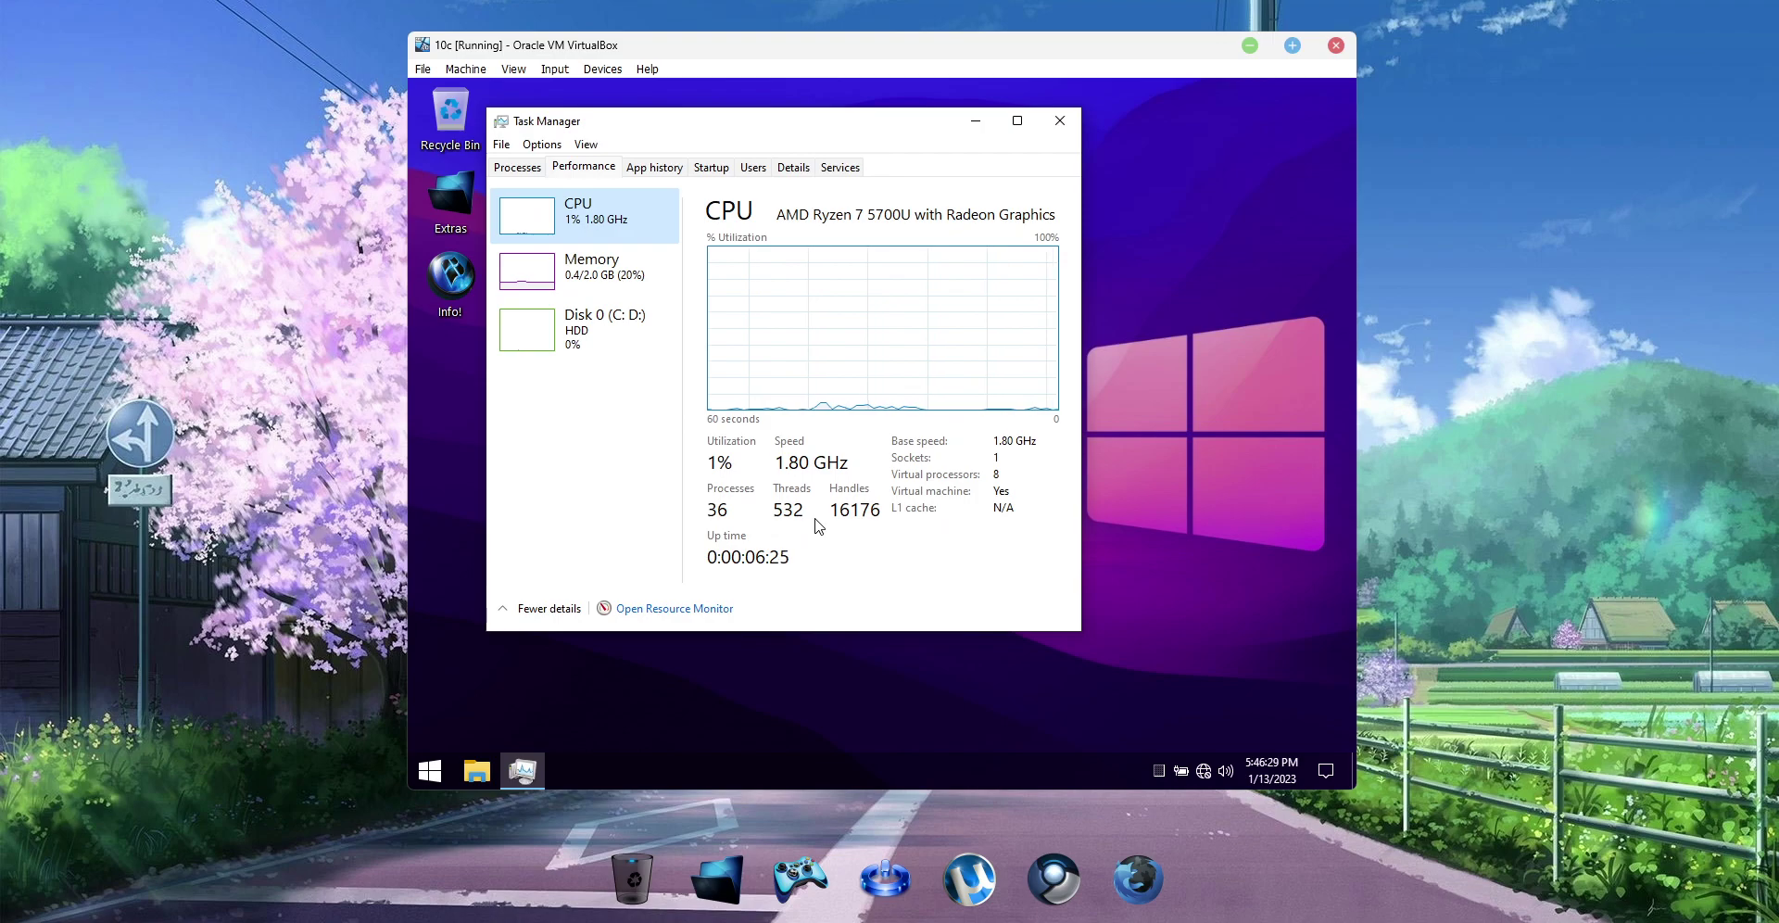
{"action": "left_click", "coordinate": [521, 169]}
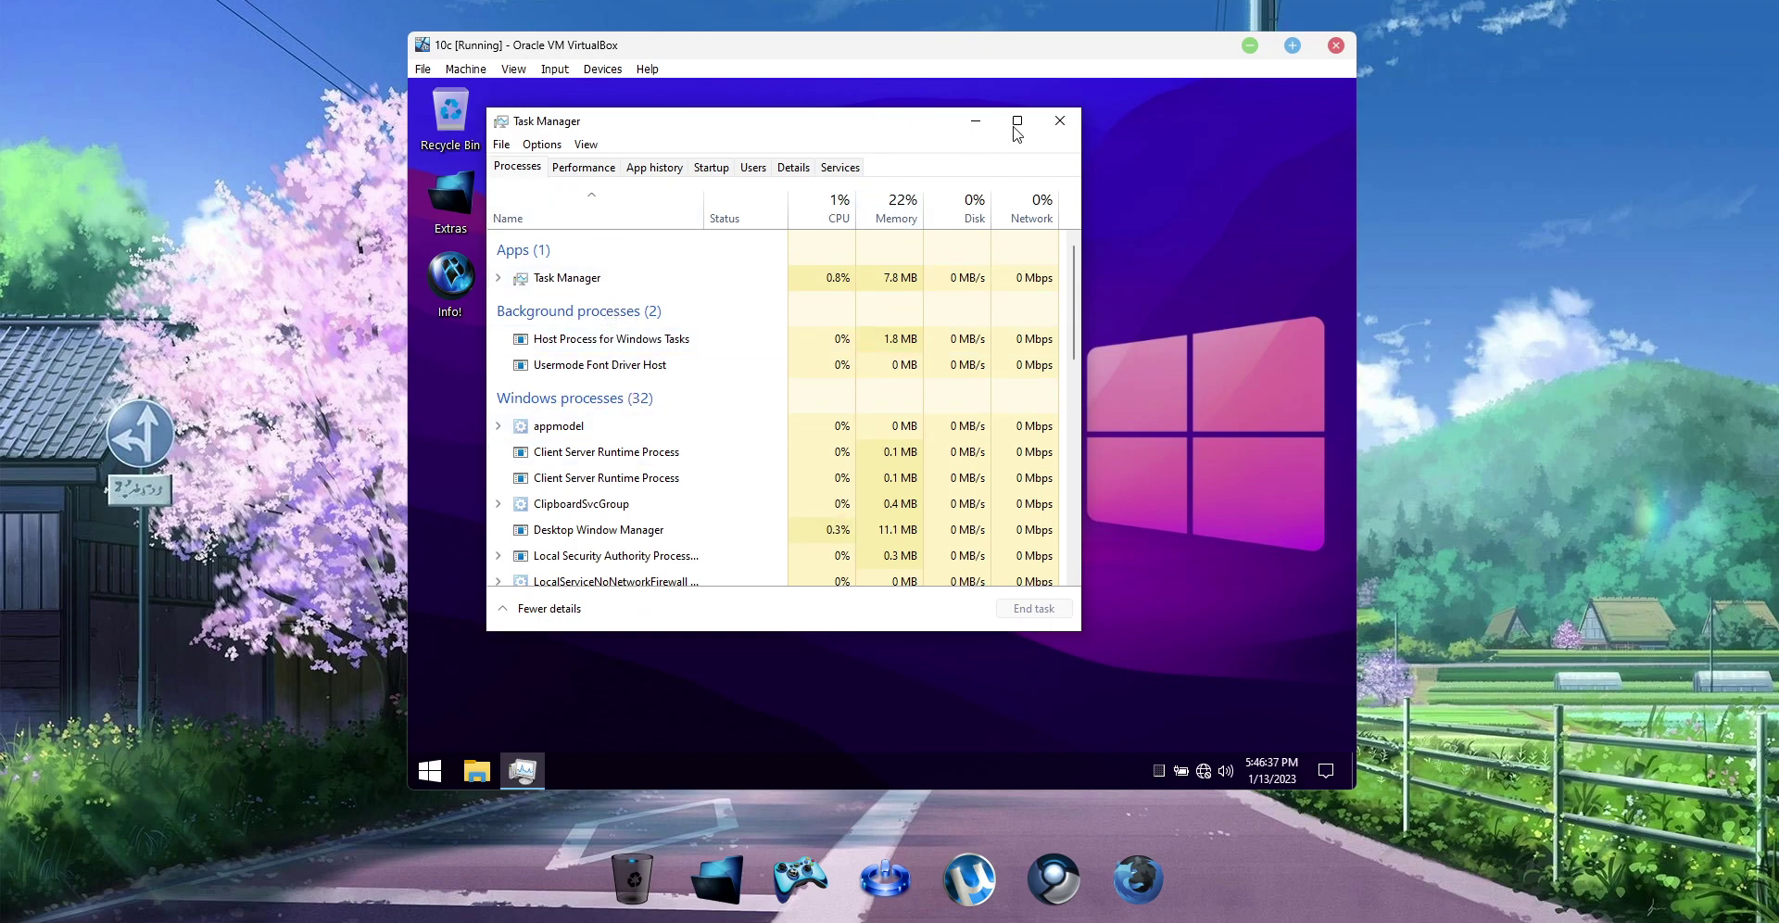
Close Task Manager and check the C: drive properties in This PC: 6.99 GB free of 11.4 GB.
{"action": "left_click", "coordinate": [1060, 124]}
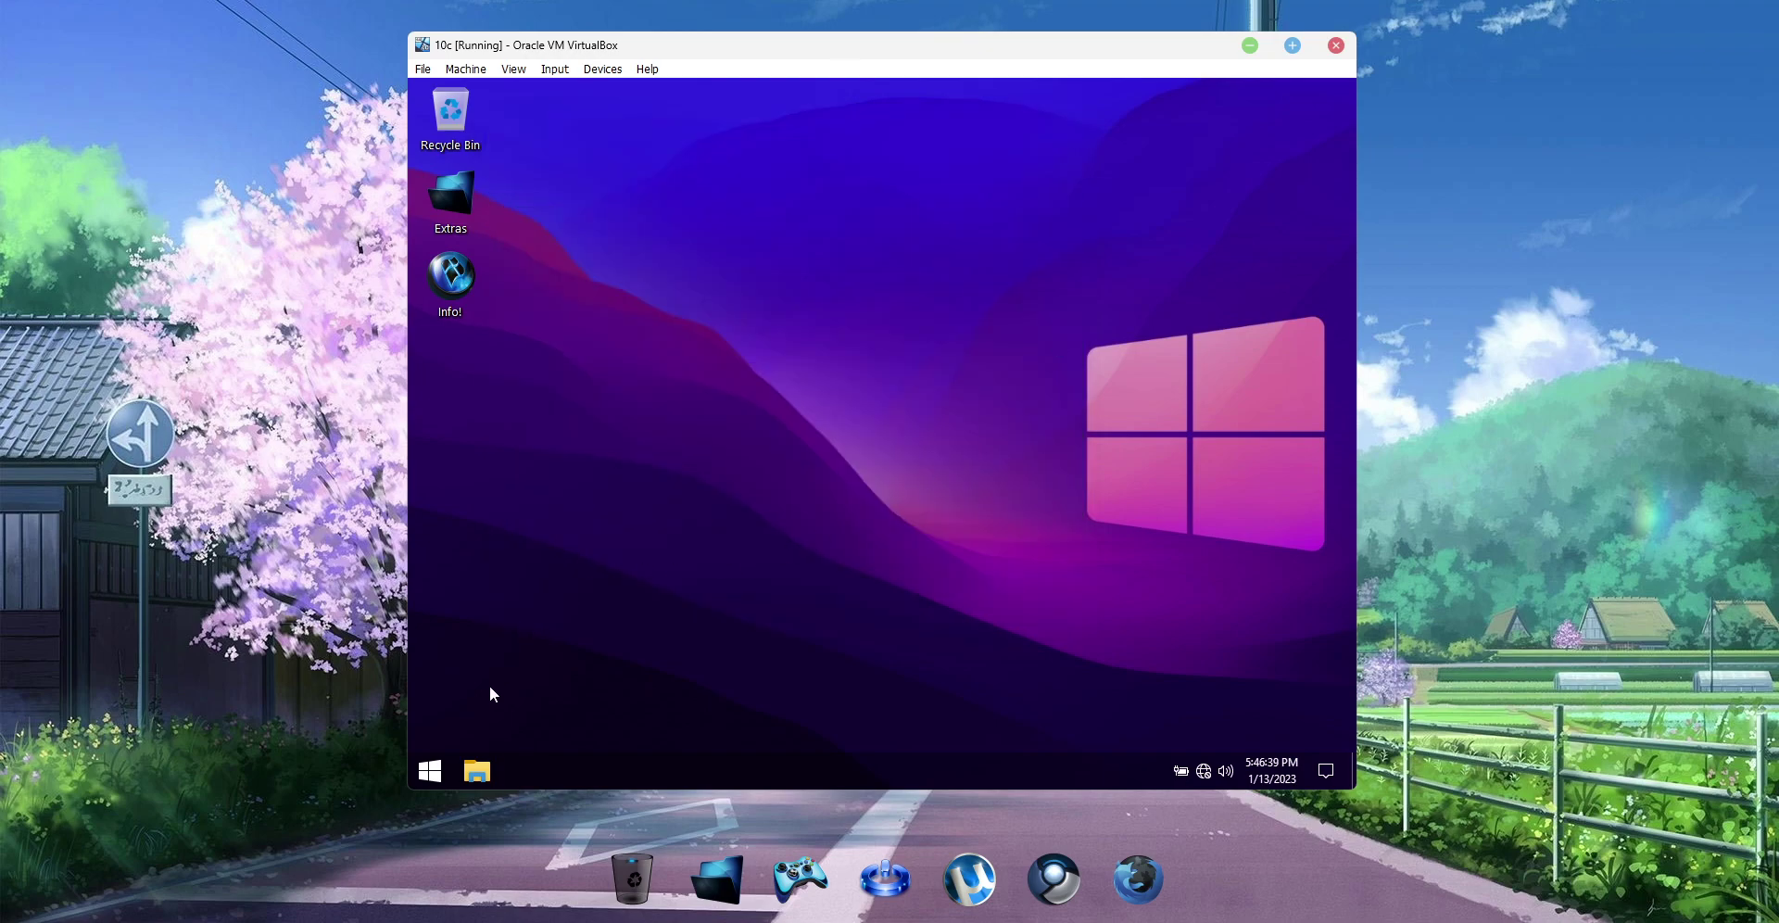
{"action": "left_click", "coordinate": [478, 771]}
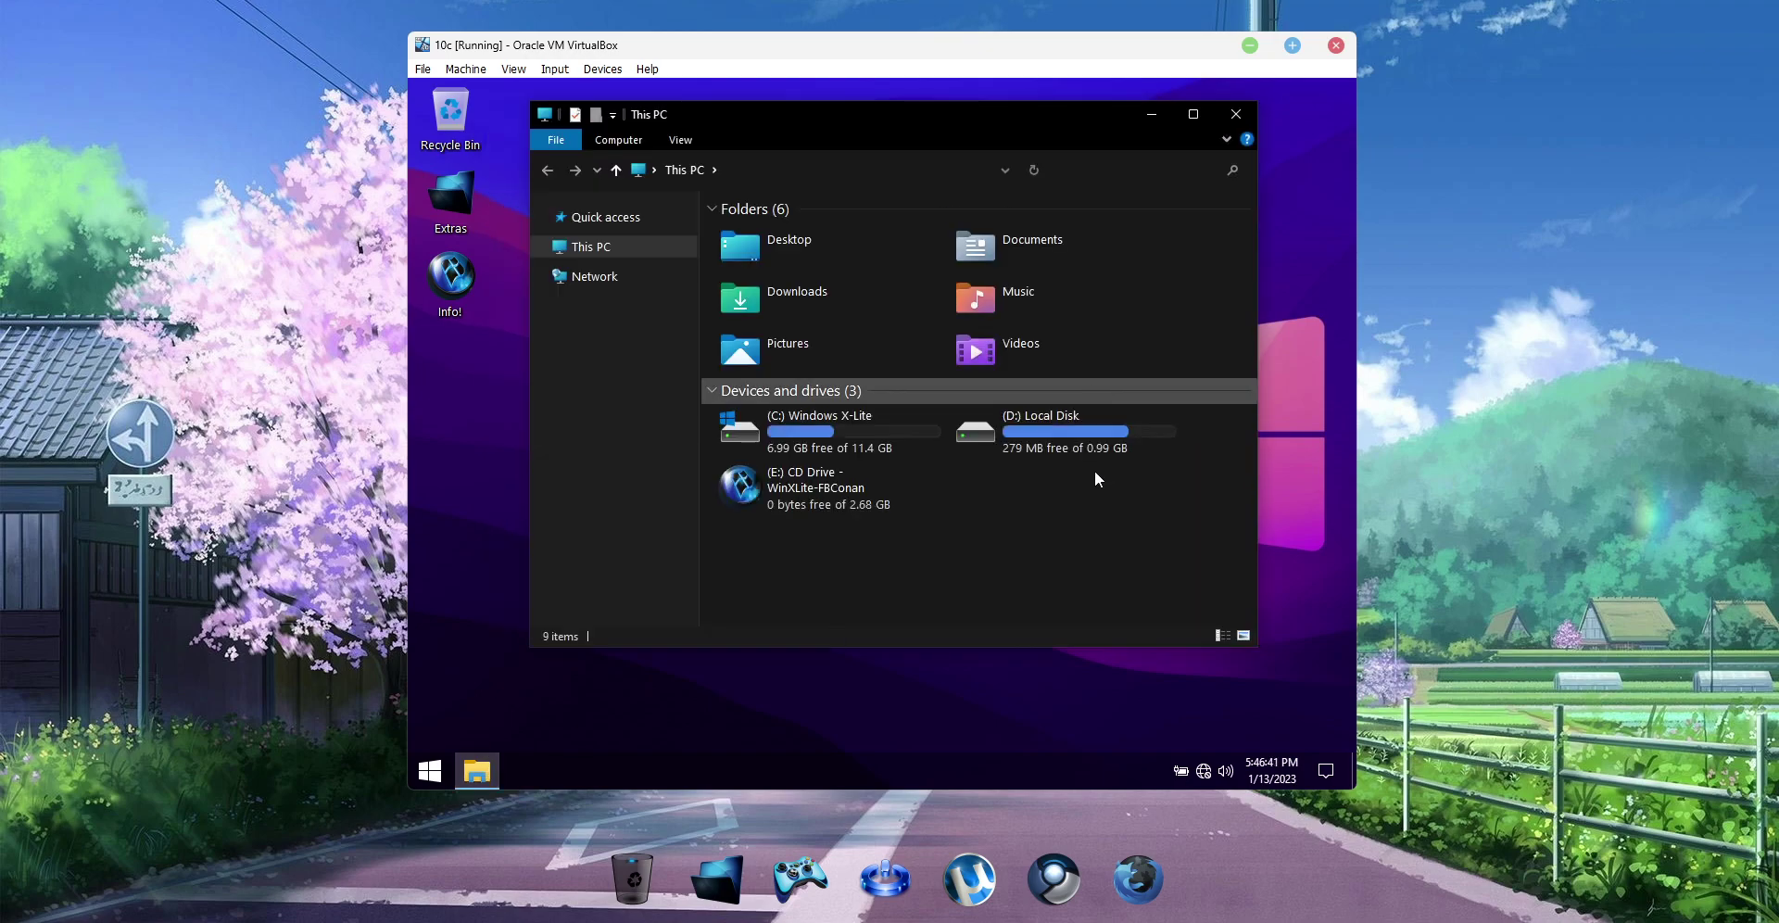
{"action": "right_click", "coordinate": [873, 436]}
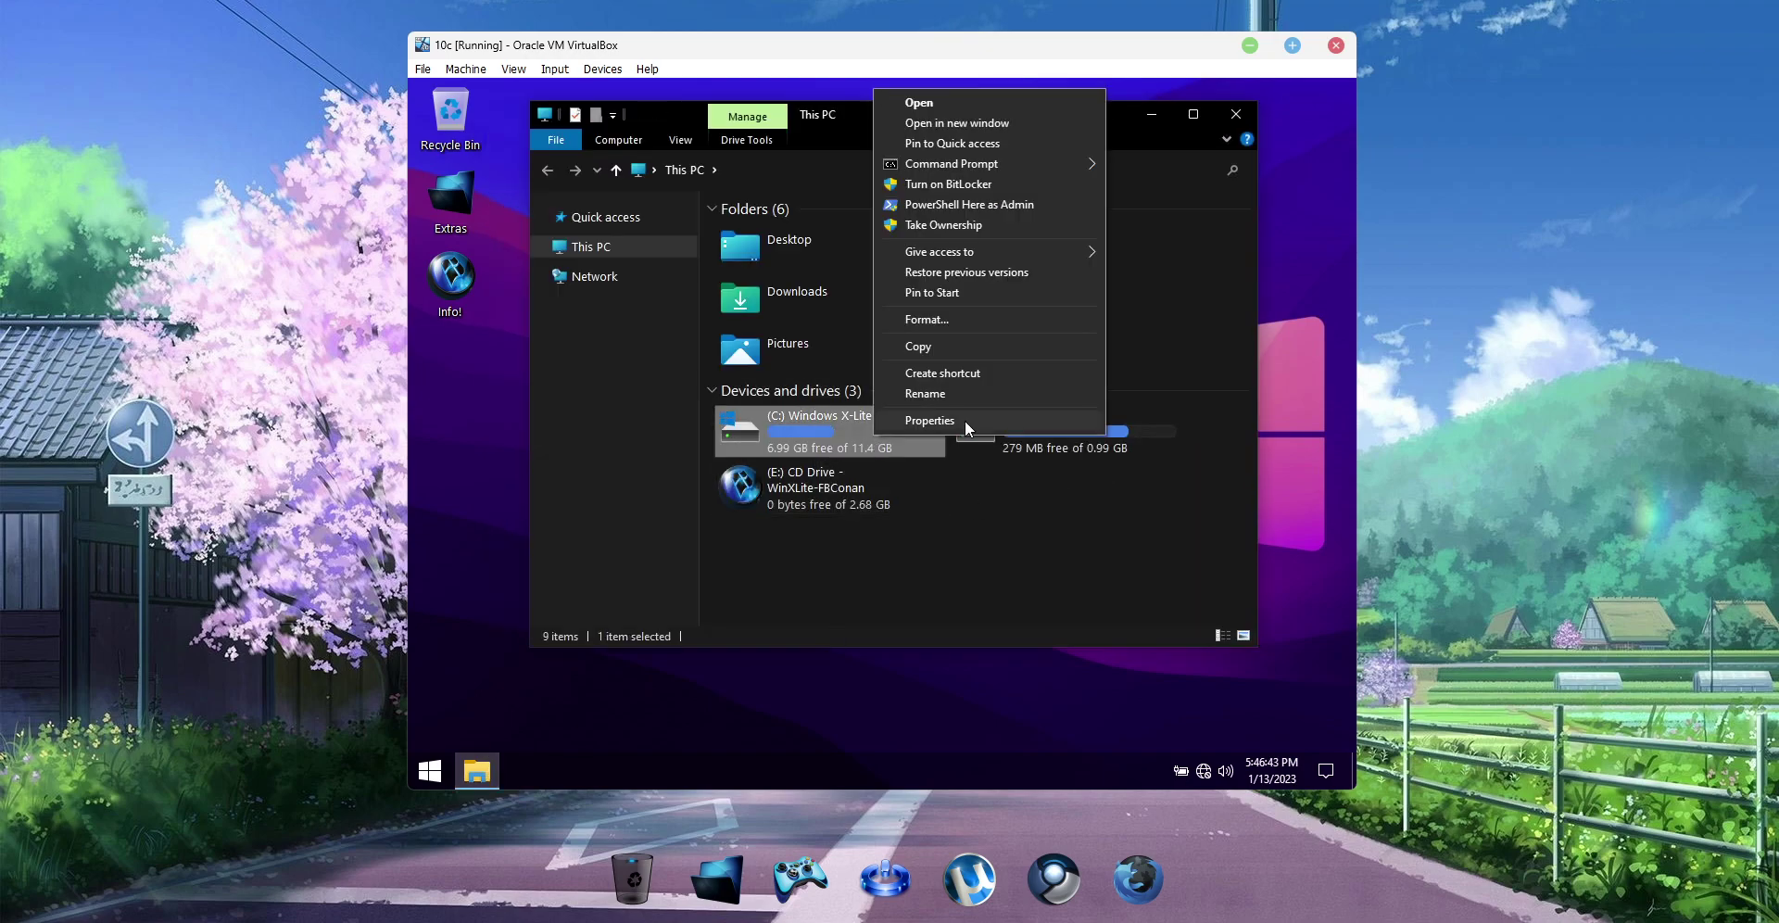
{"action": "left_click", "coordinate": [929, 420]}
{"action": "left_click_drag", "start_coordinate": [1093, 307], "coordinate": [1223, 283]}
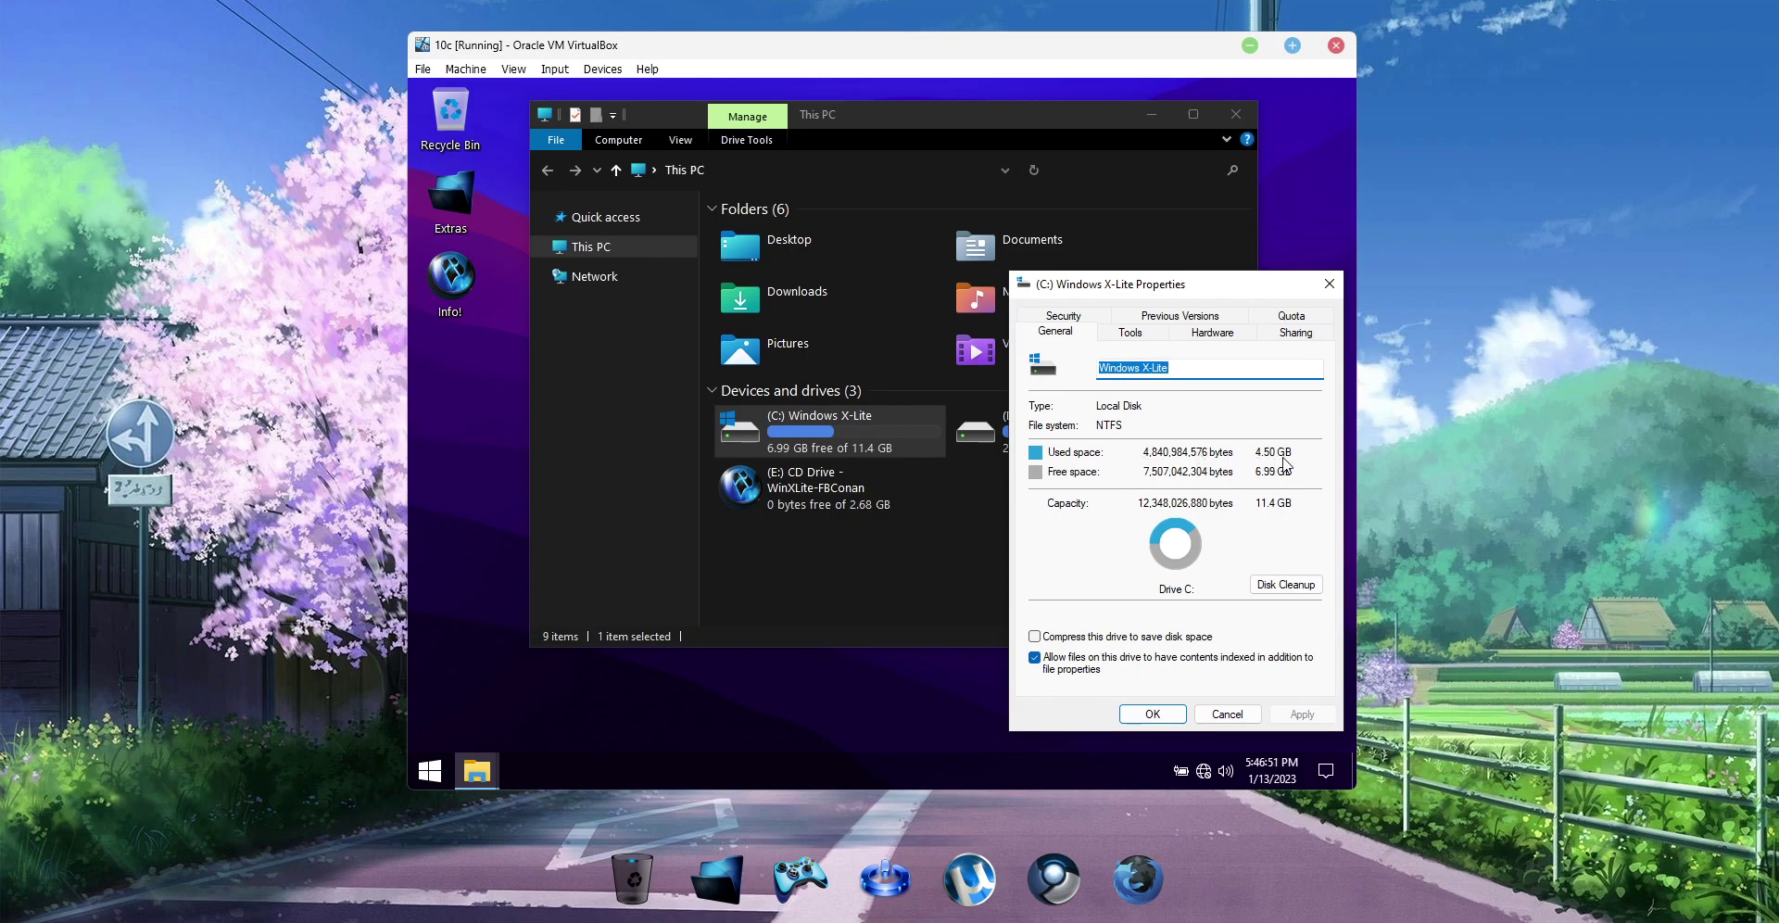
{"action": "left_click", "coordinate": [1152, 714]}
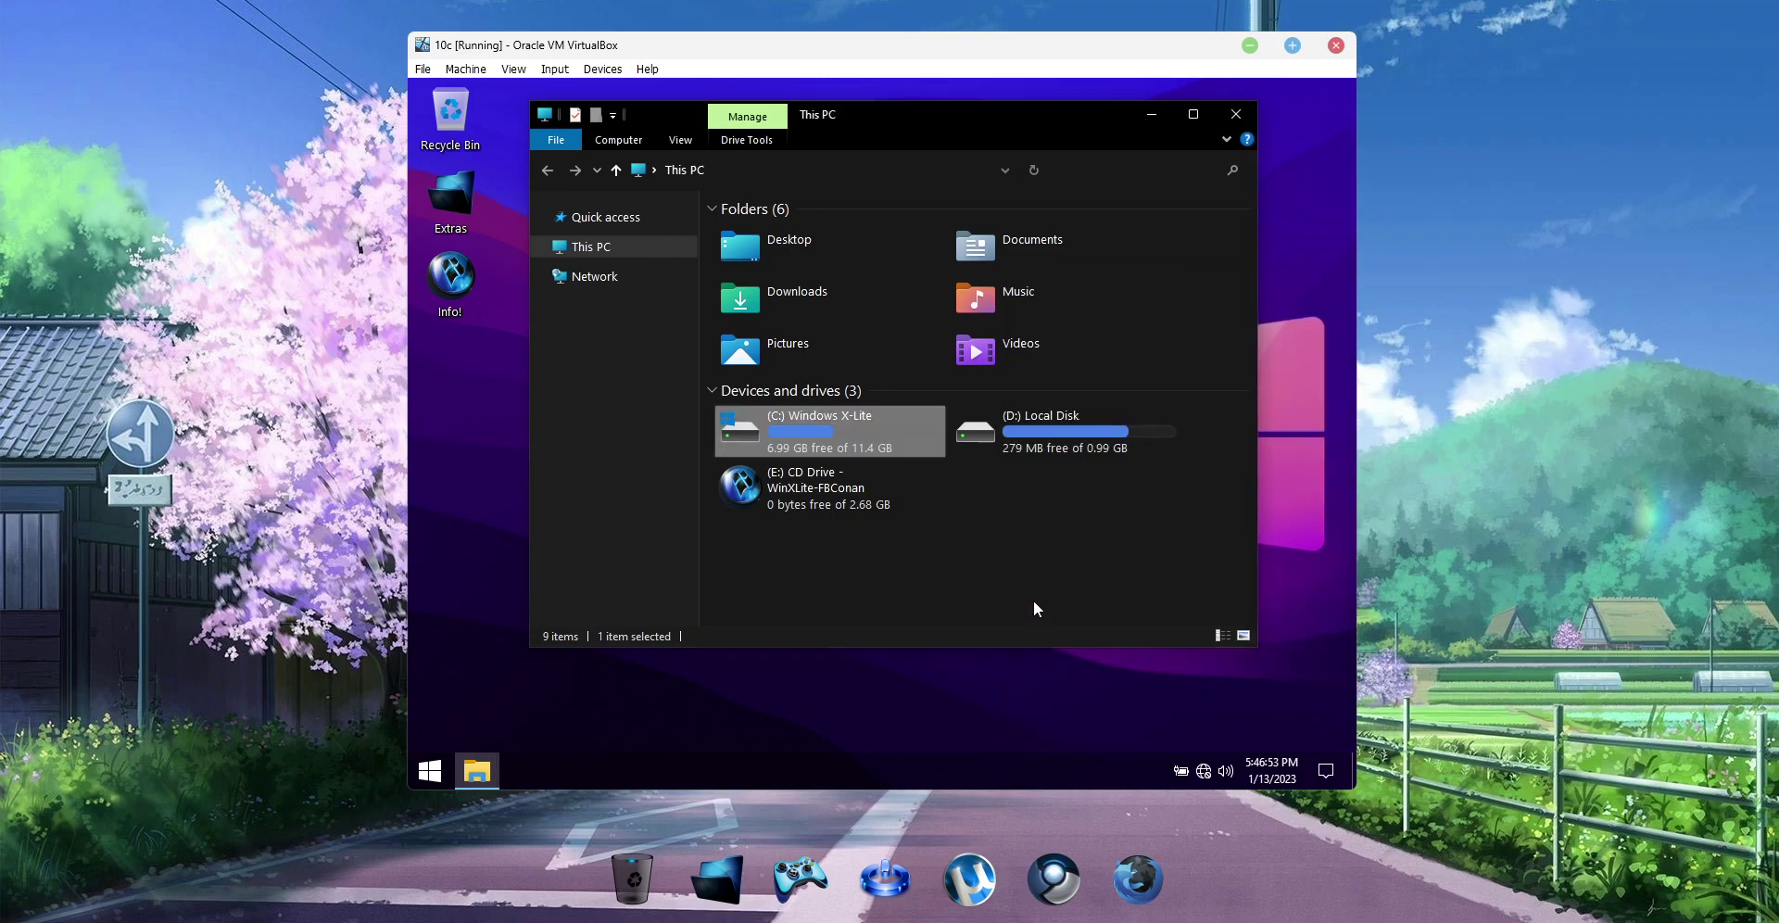
{"action": "left_click", "coordinate": [1280, 241]}
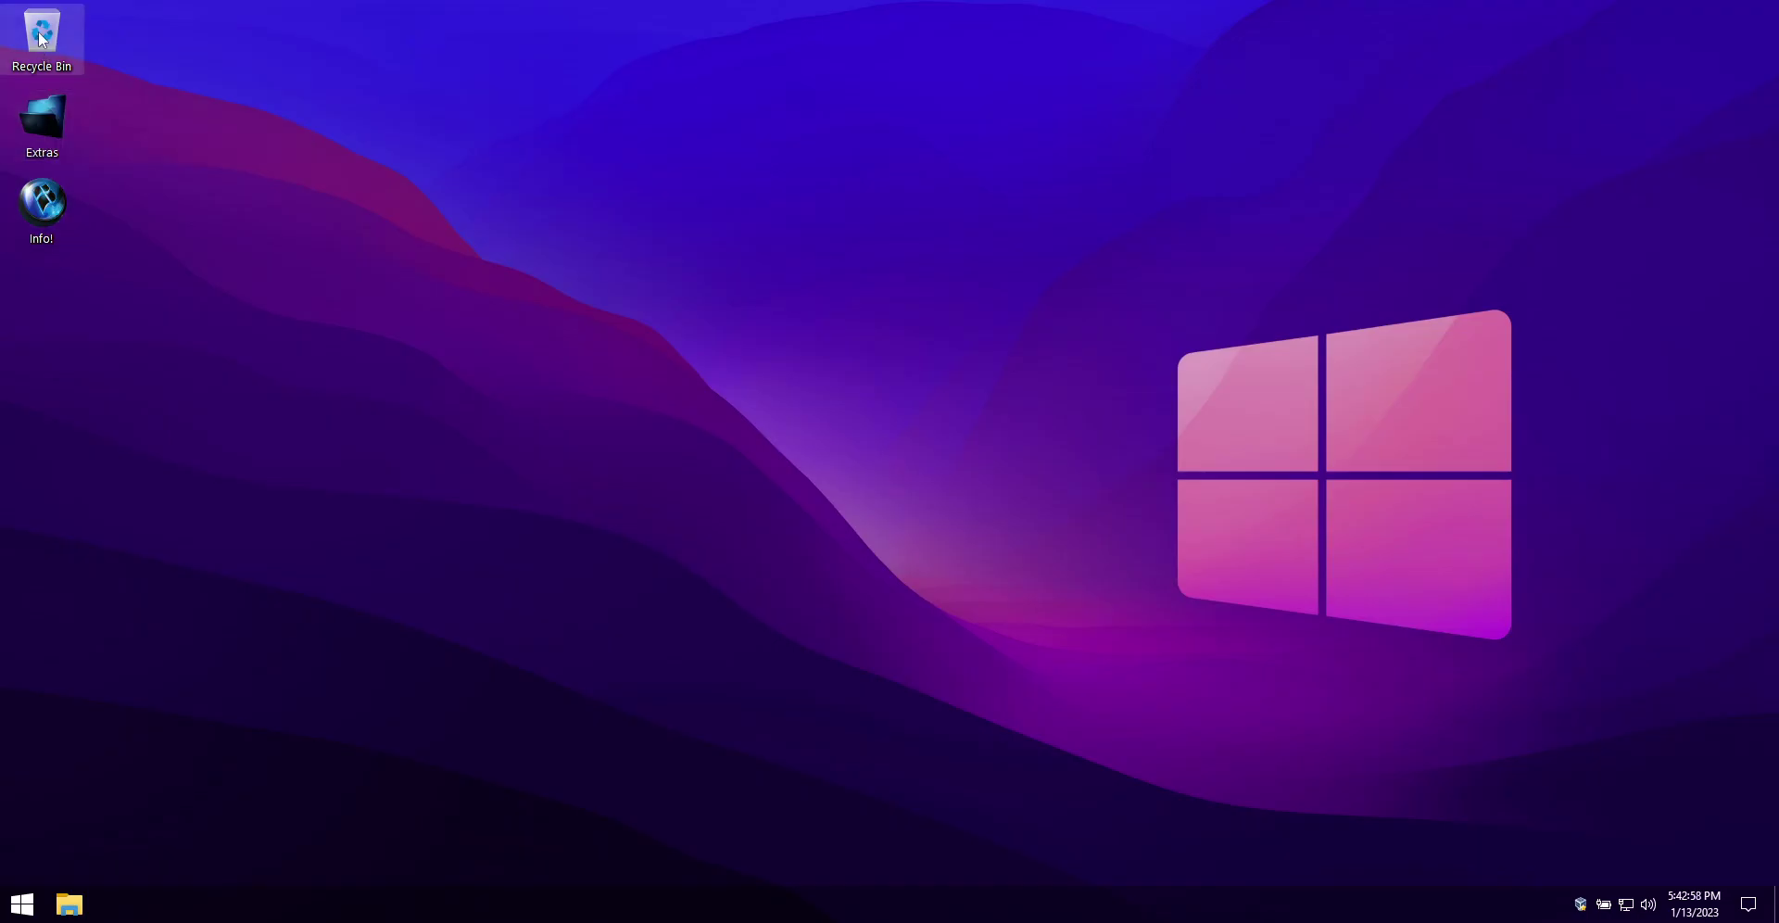
Open the Extras folder, resize and move Explorer, and enter Desktop Shortcuts.
{"action": "double_click", "coordinate": [42, 118]}
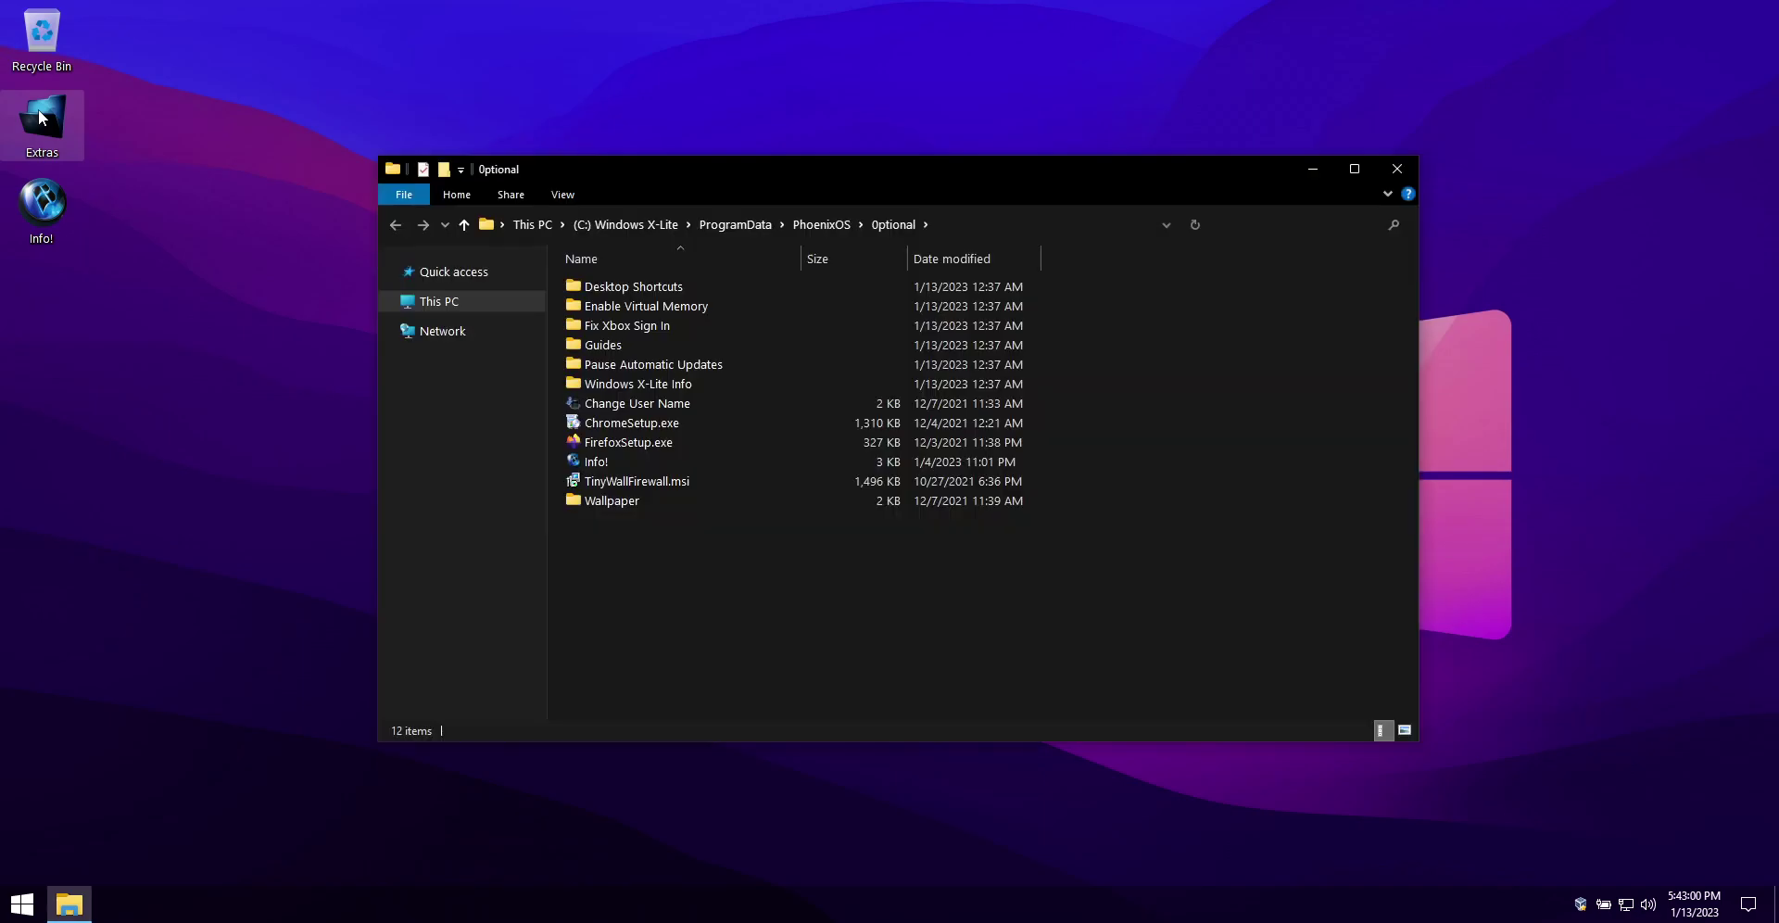
{"action": "left_click_drag", "start_coordinate": [1422, 275], "coordinate": [1092, 272]}
{"action": "left_click_drag", "start_coordinate": [873, 169], "coordinate": [673, 70]}
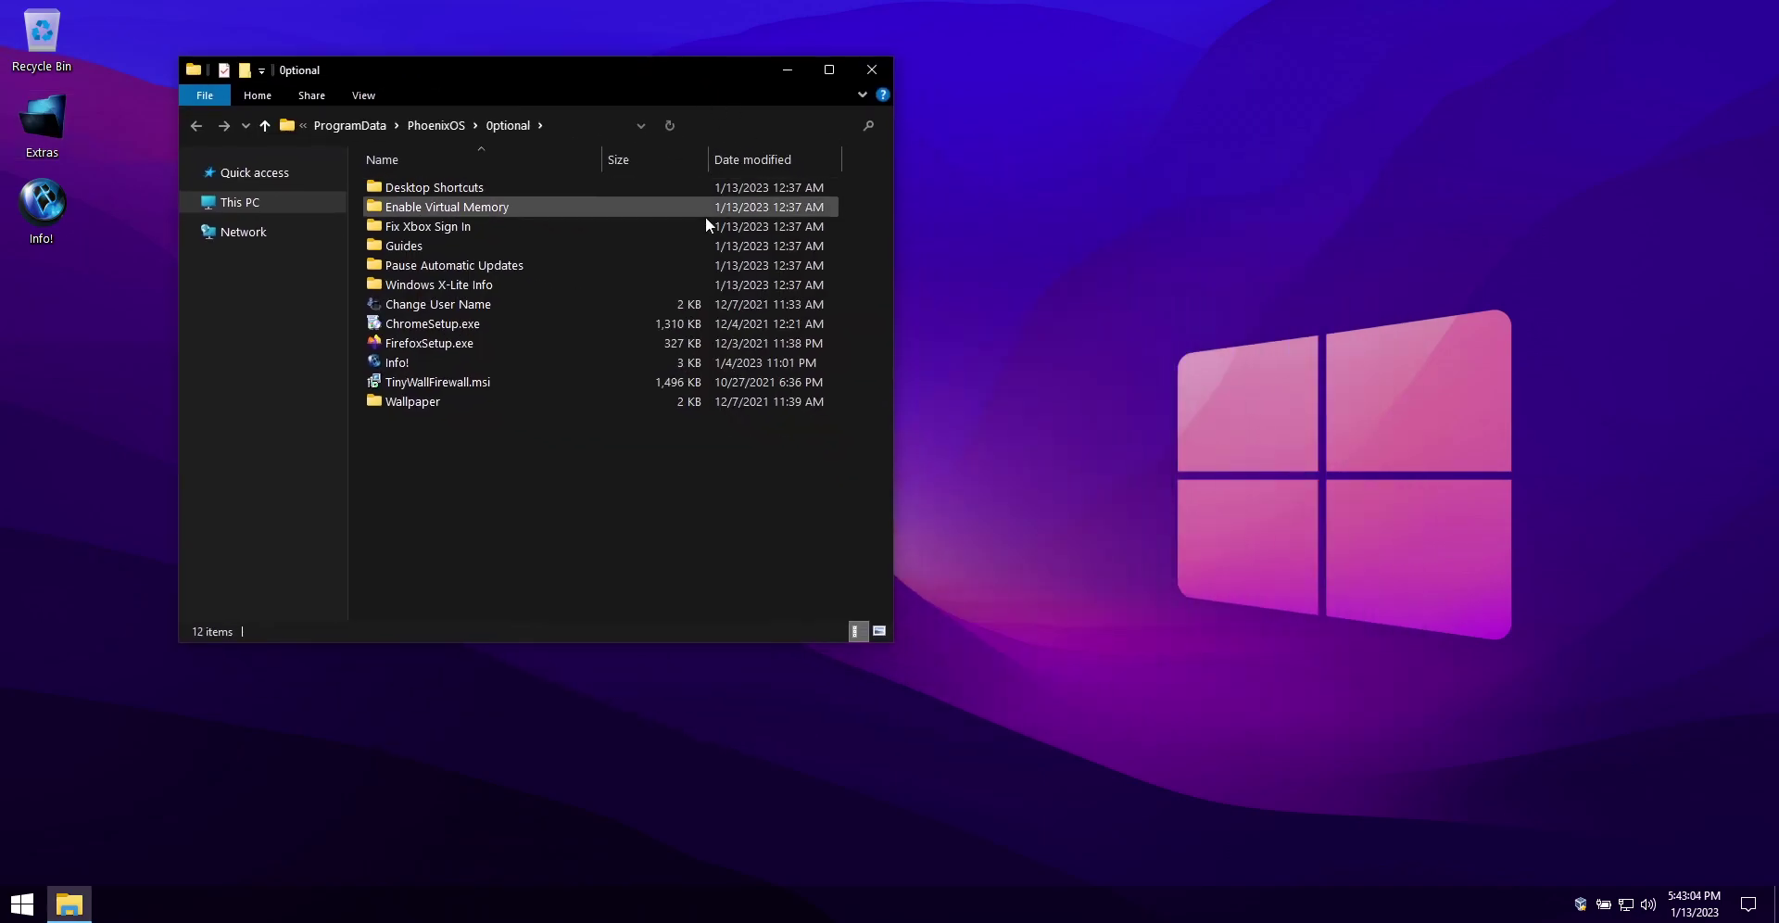
{"action": "double_click", "coordinate": [443, 185]}
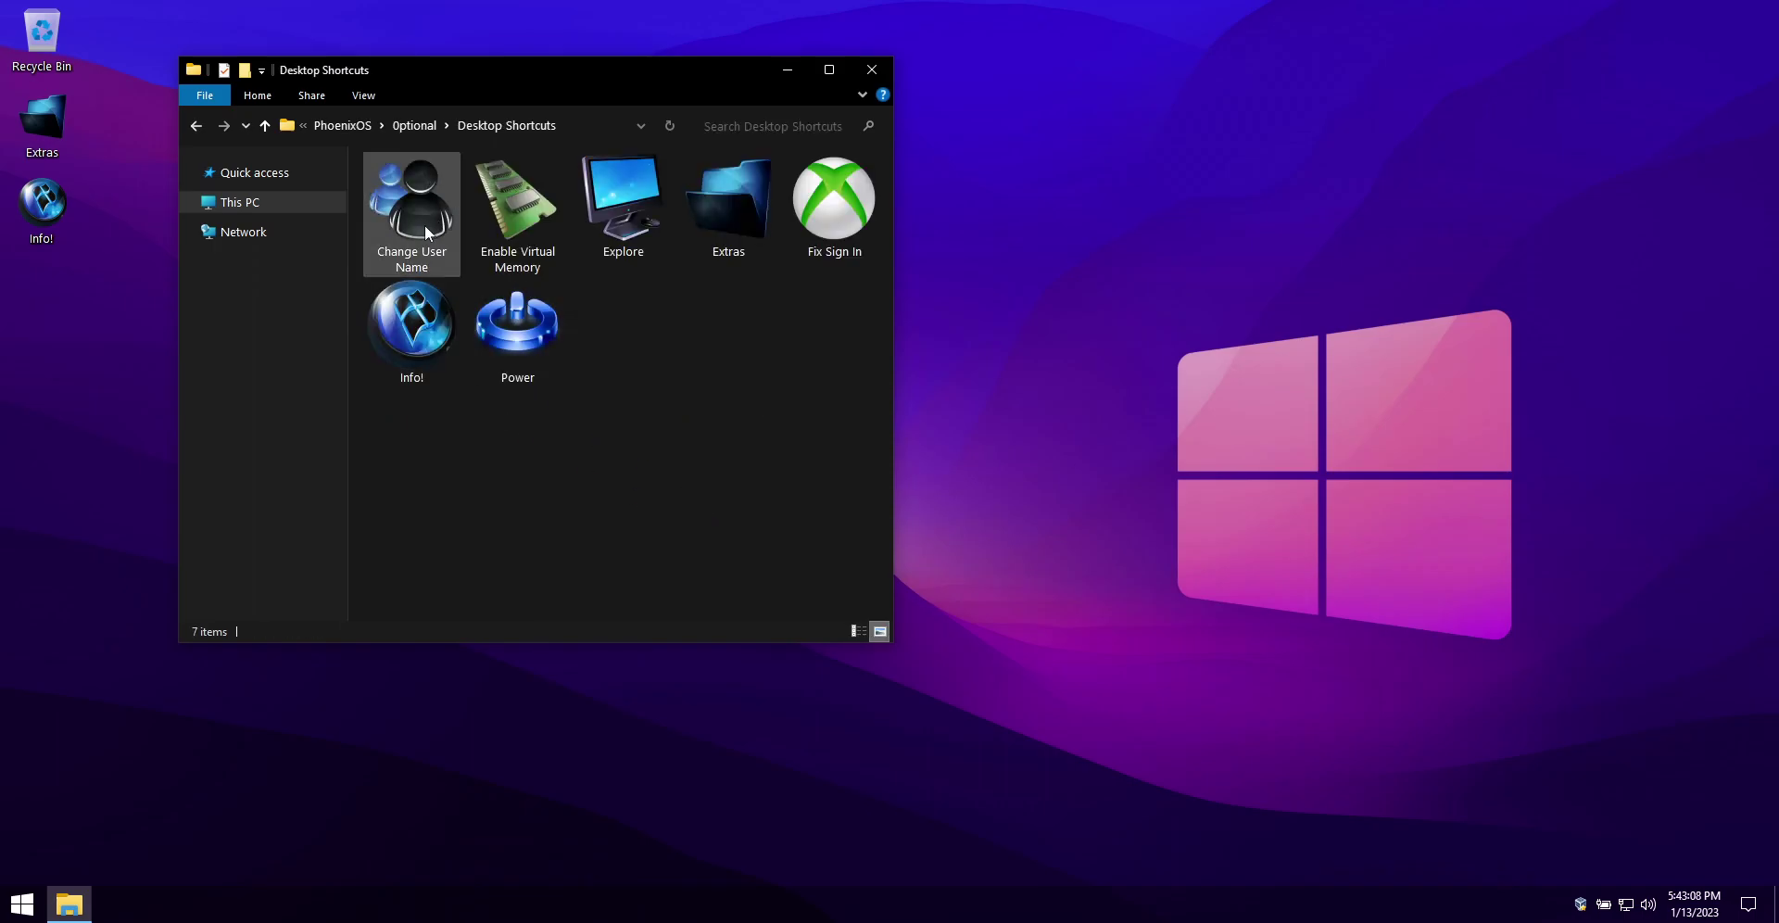
Run Change User Name to preview renaming the administrator, close it unchanged, and return to Optional.
{"action": "double_click", "coordinate": [415, 214]}
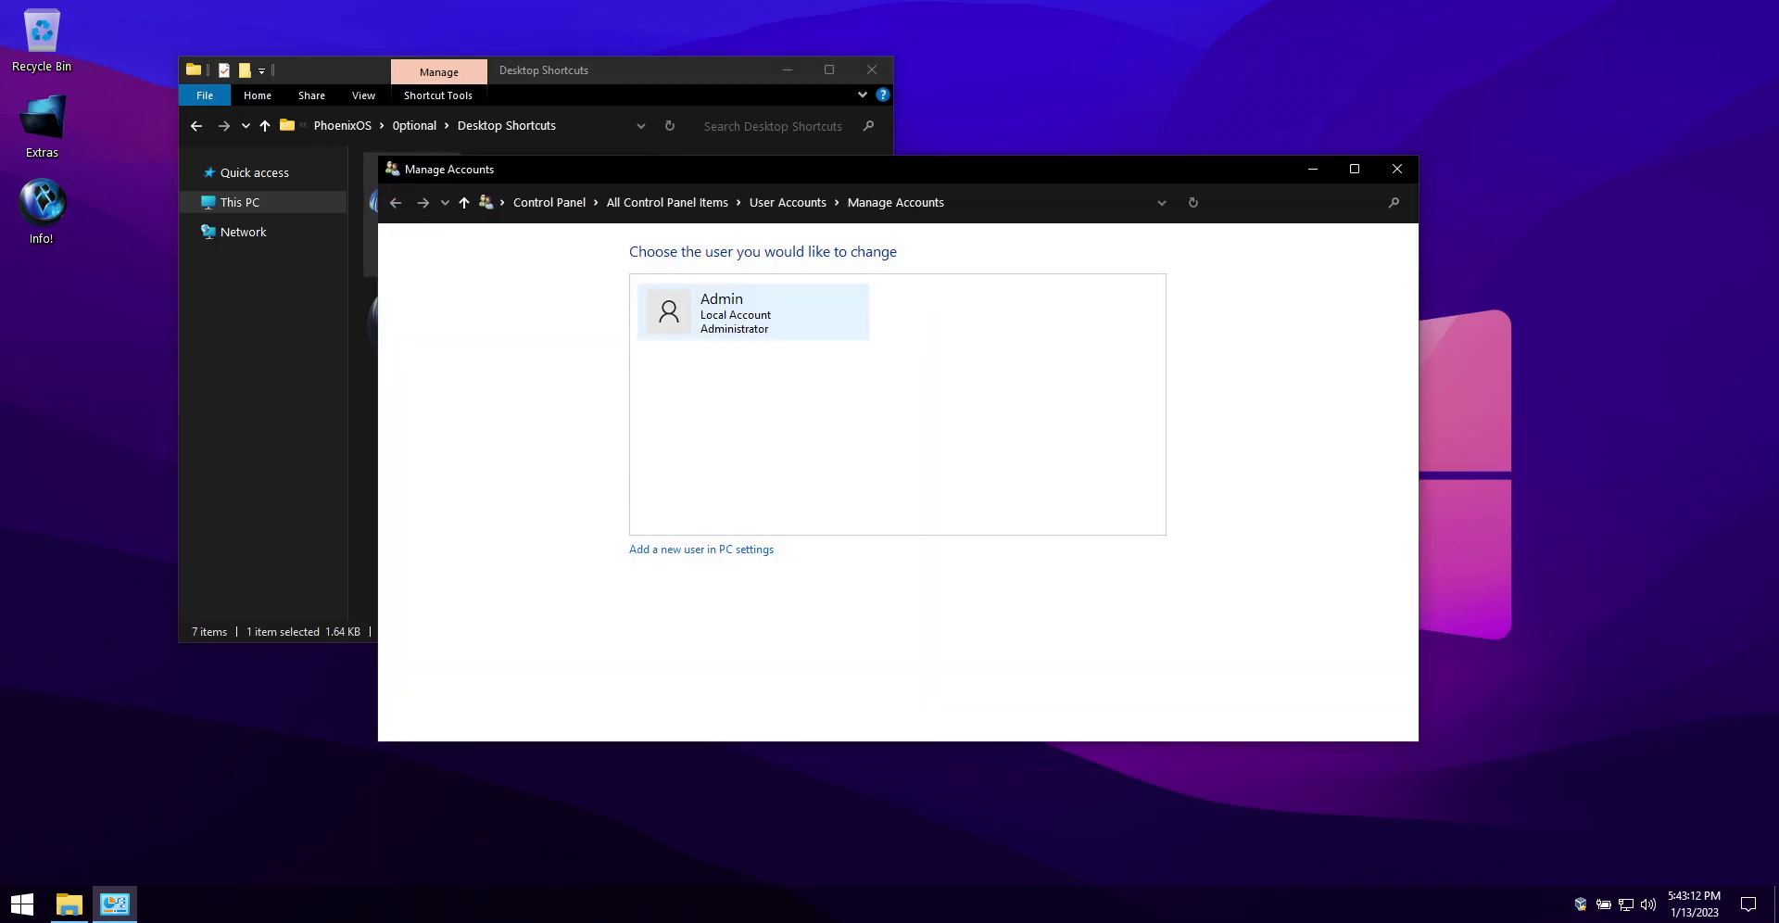
{"action": "left_click_drag", "start_coordinate": [809, 187], "coordinate": [1376, 196]}
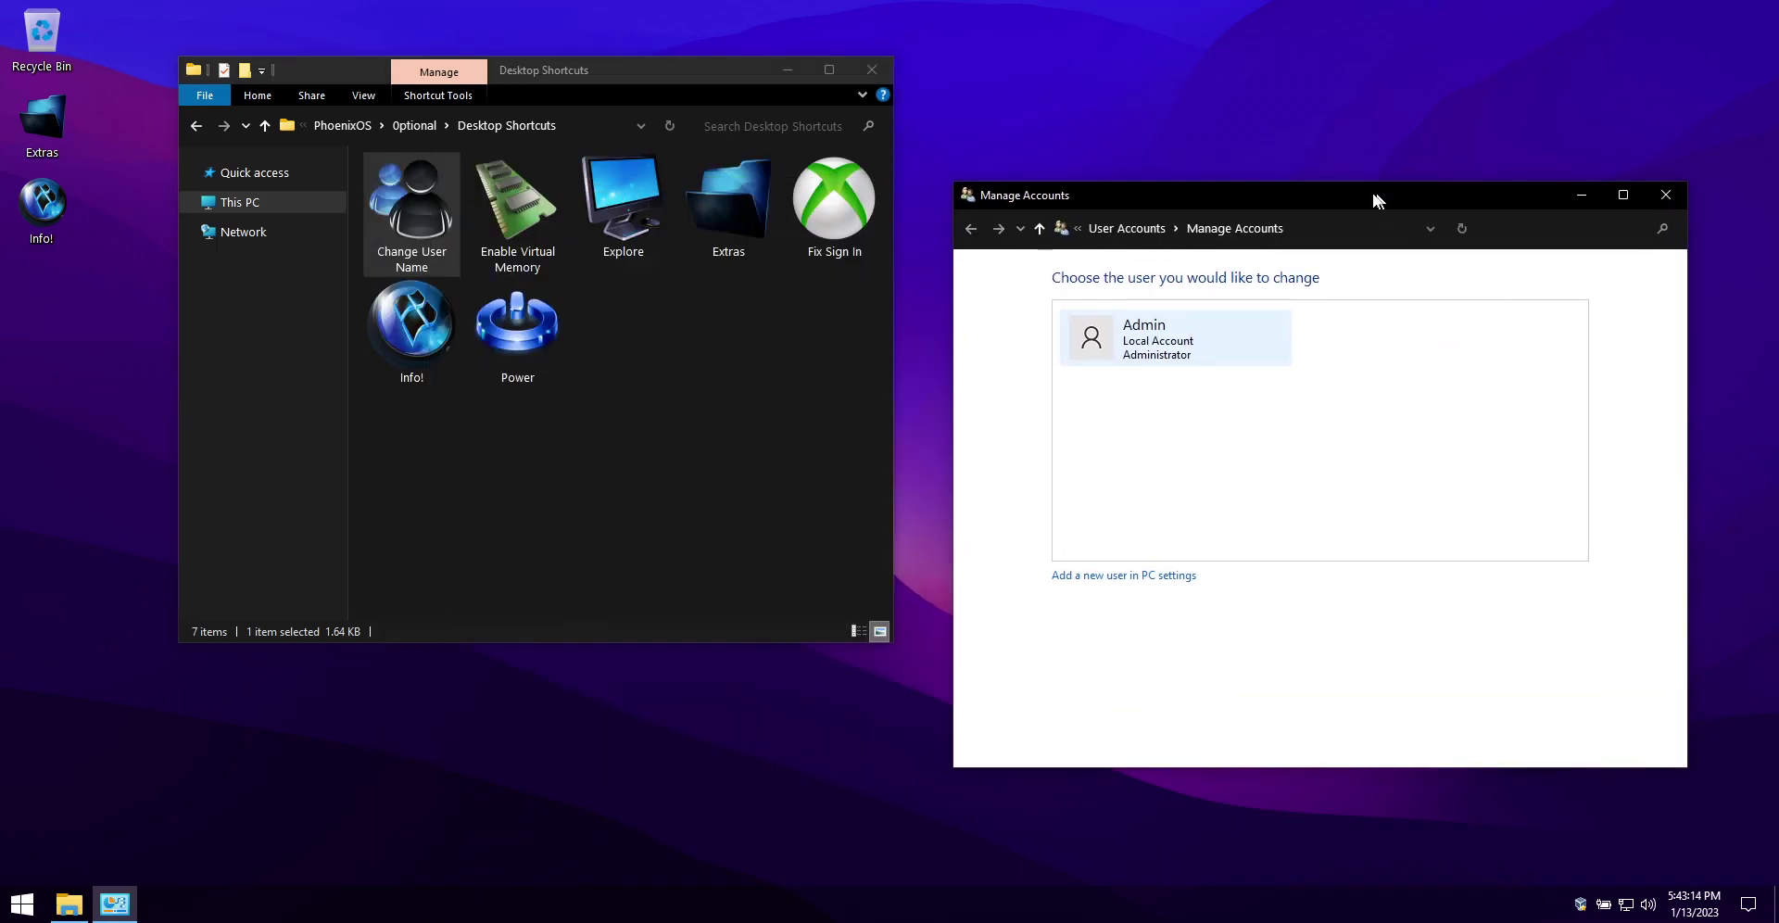
{"action": "left_click", "coordinate": [1157, 332]}
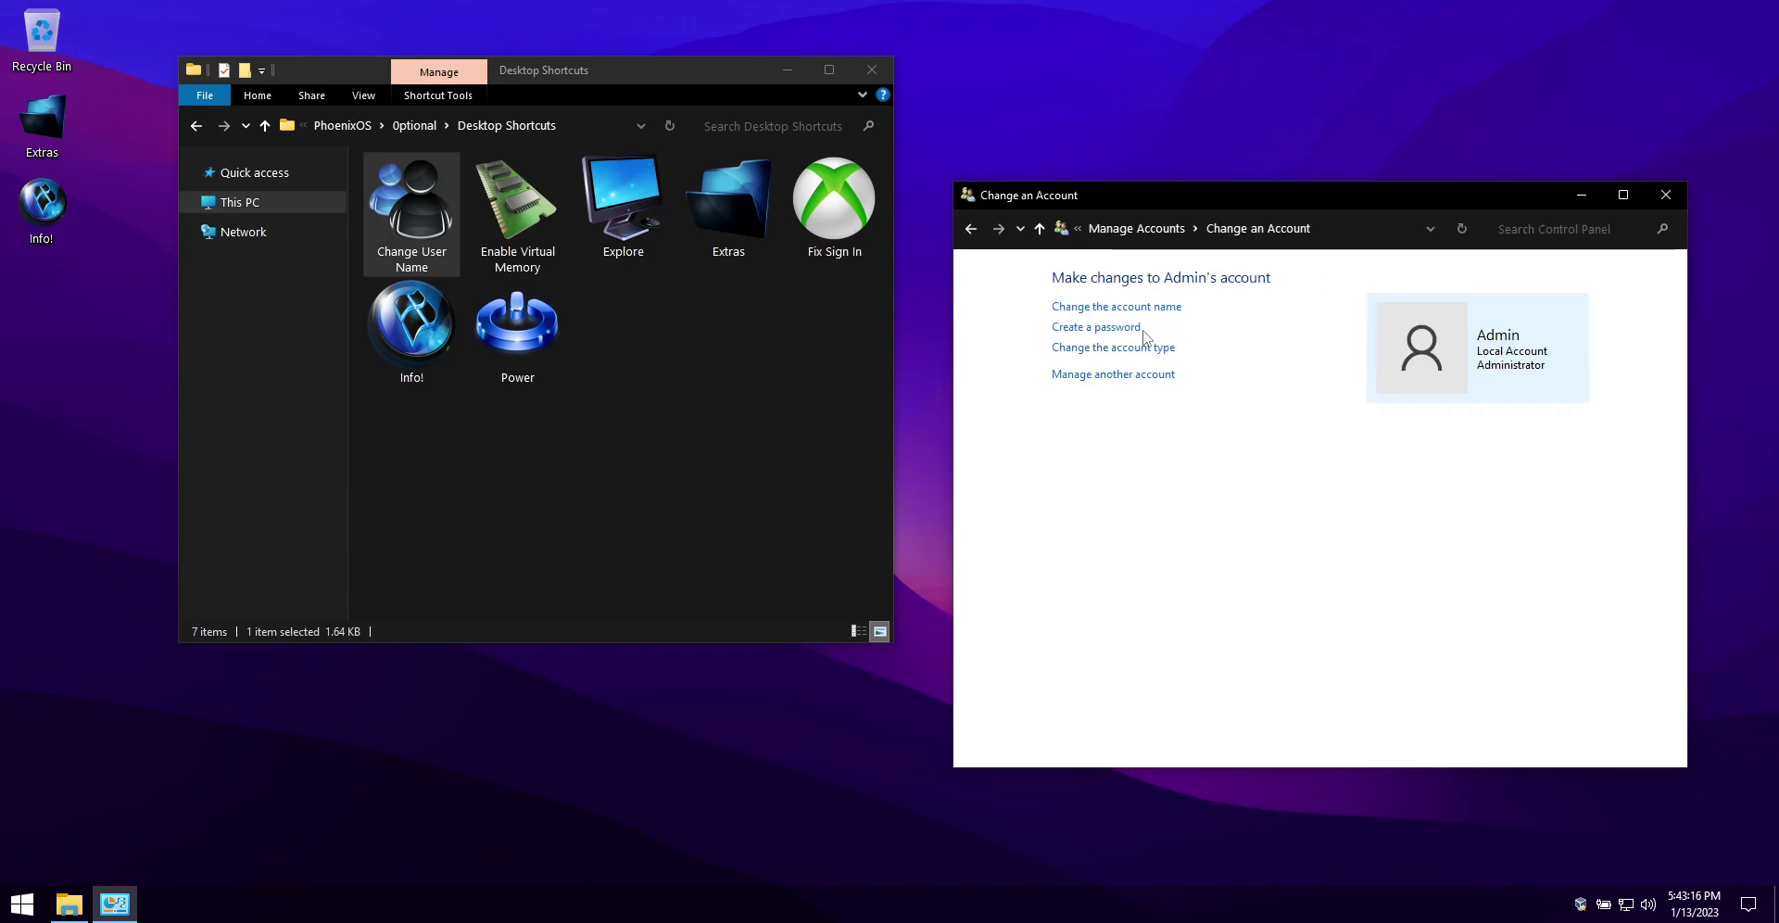
{"action": "left_click", "coordinate": [1136, 311]}
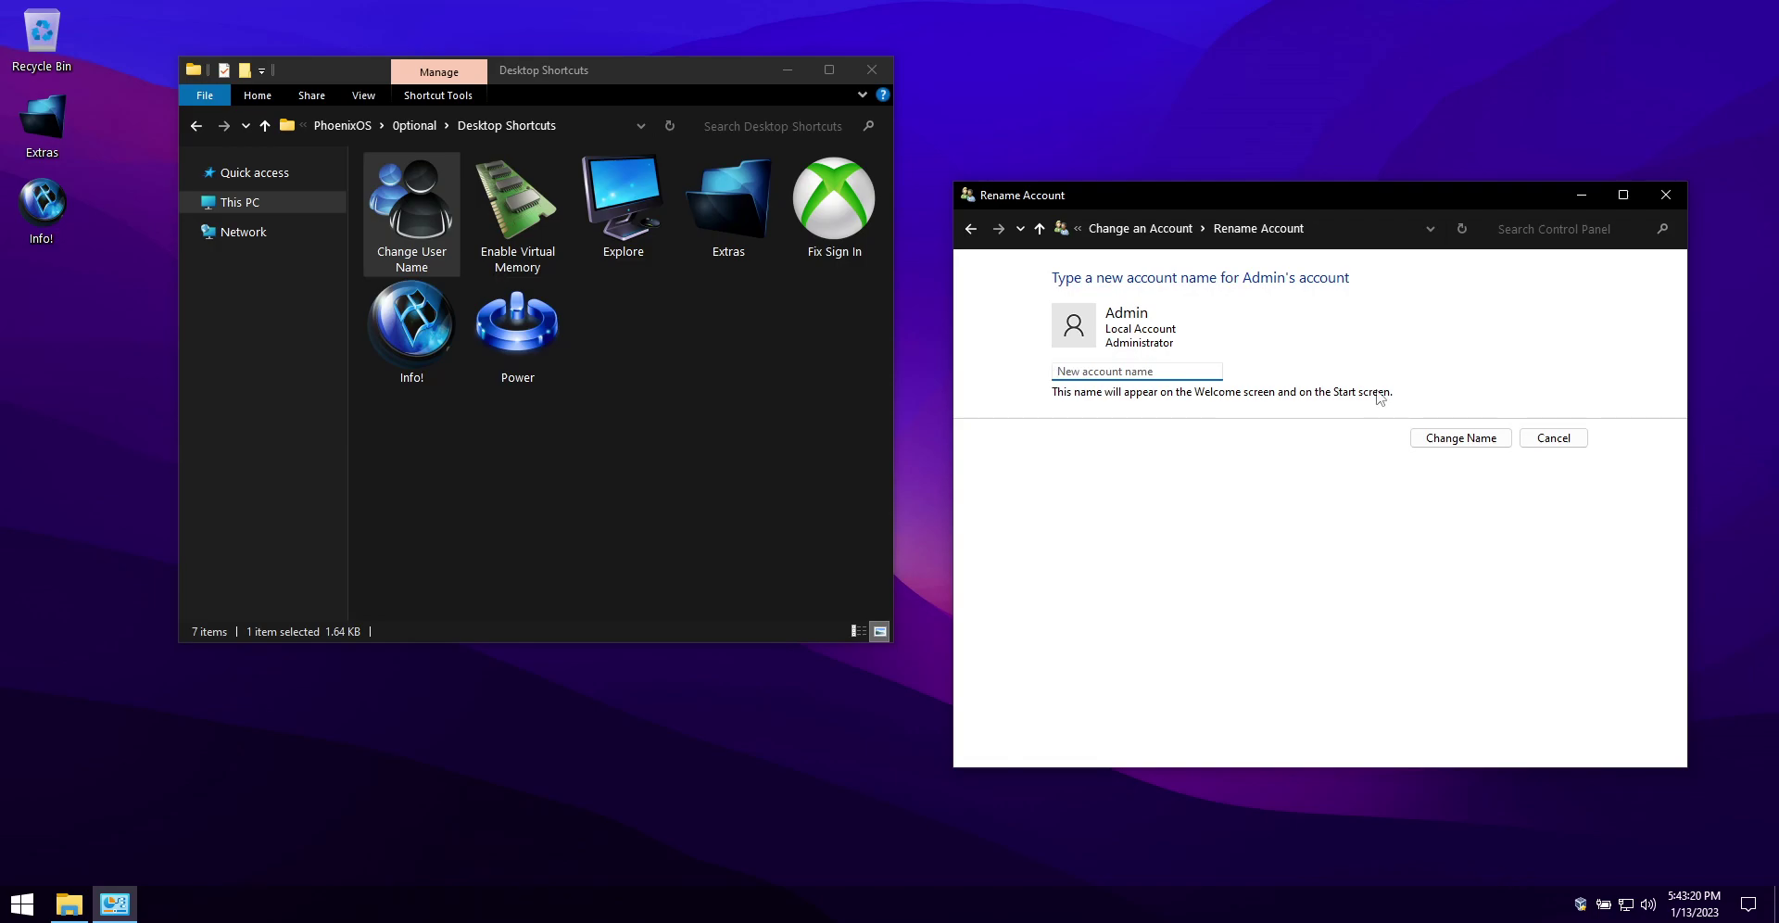
{"action": "left_click", "coordinate": [1665, 195]}
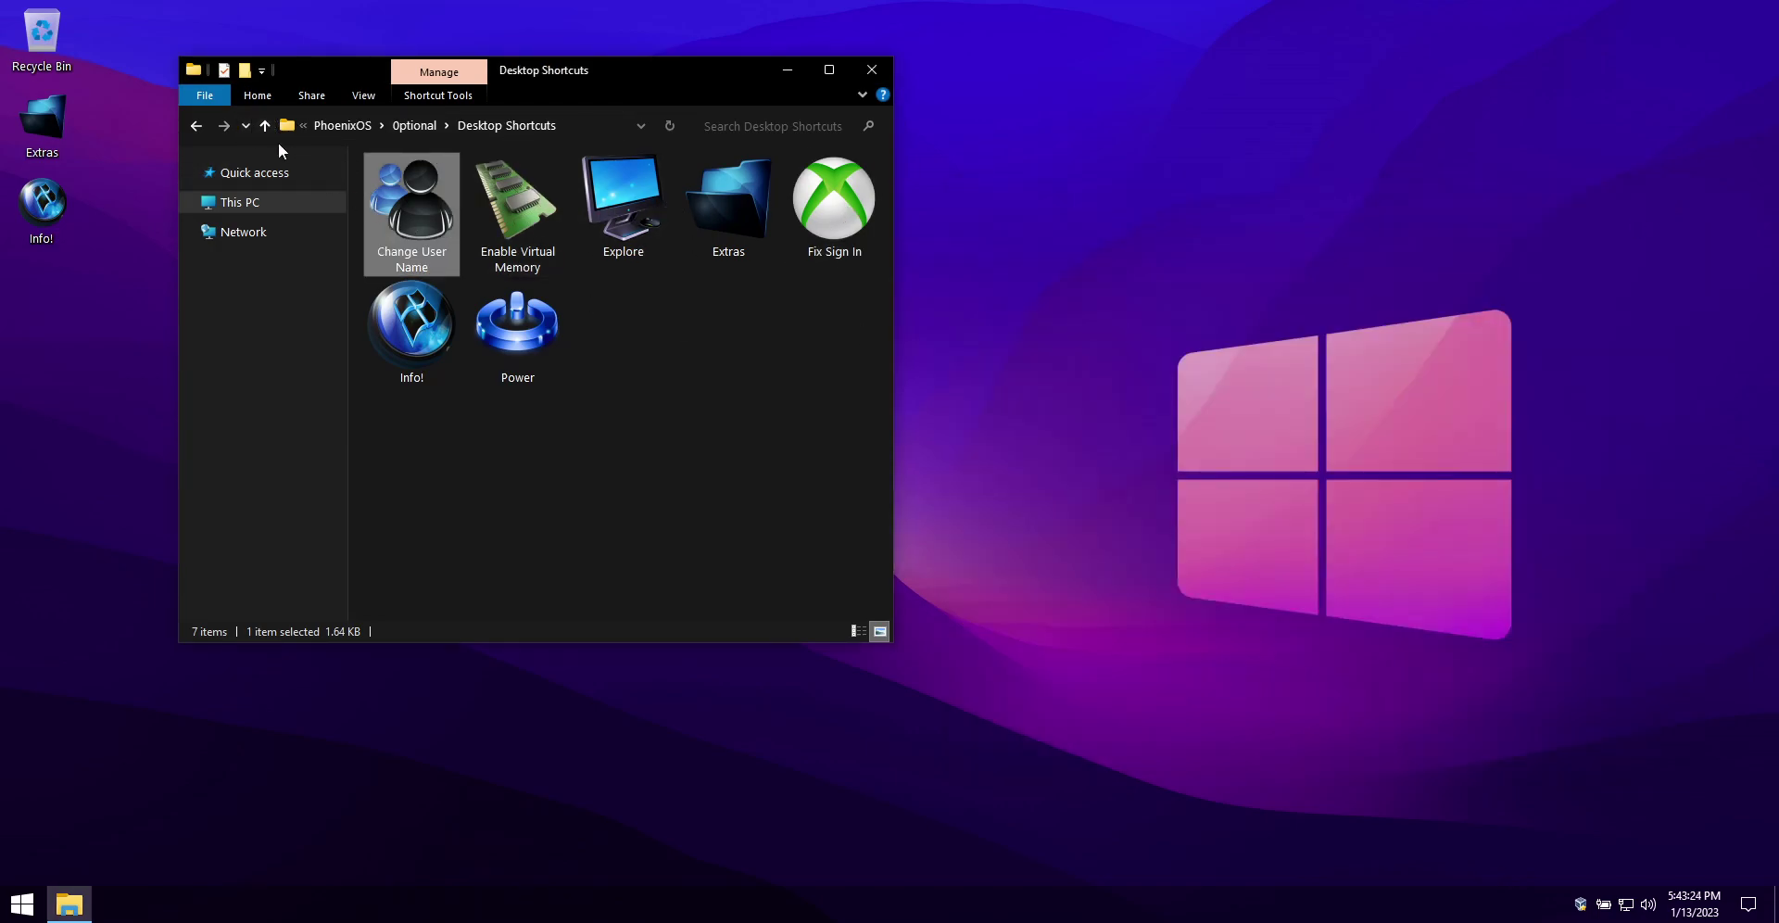
{"action": "left_click", "coordinate": [195, 125]}
{"action": "left_click", "coordinate": [503, 209]}
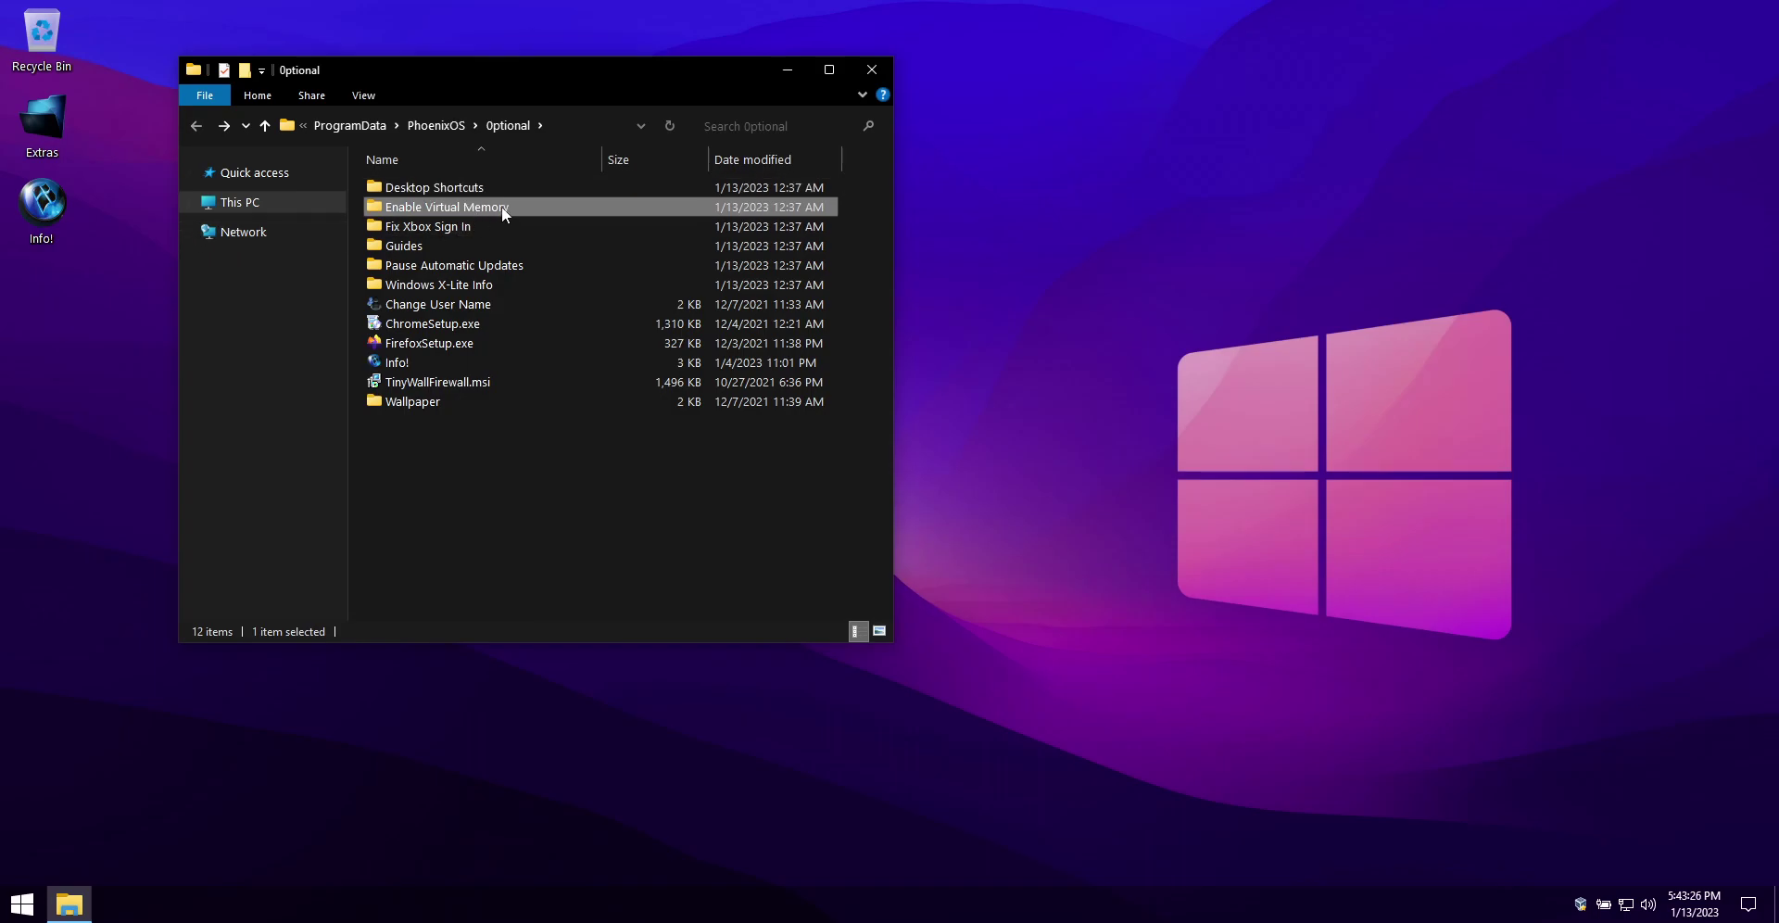
{"action": "double_click", "coordinate": [459, 207]}
{"action": "left_click", "coordinate": [521, 230]}
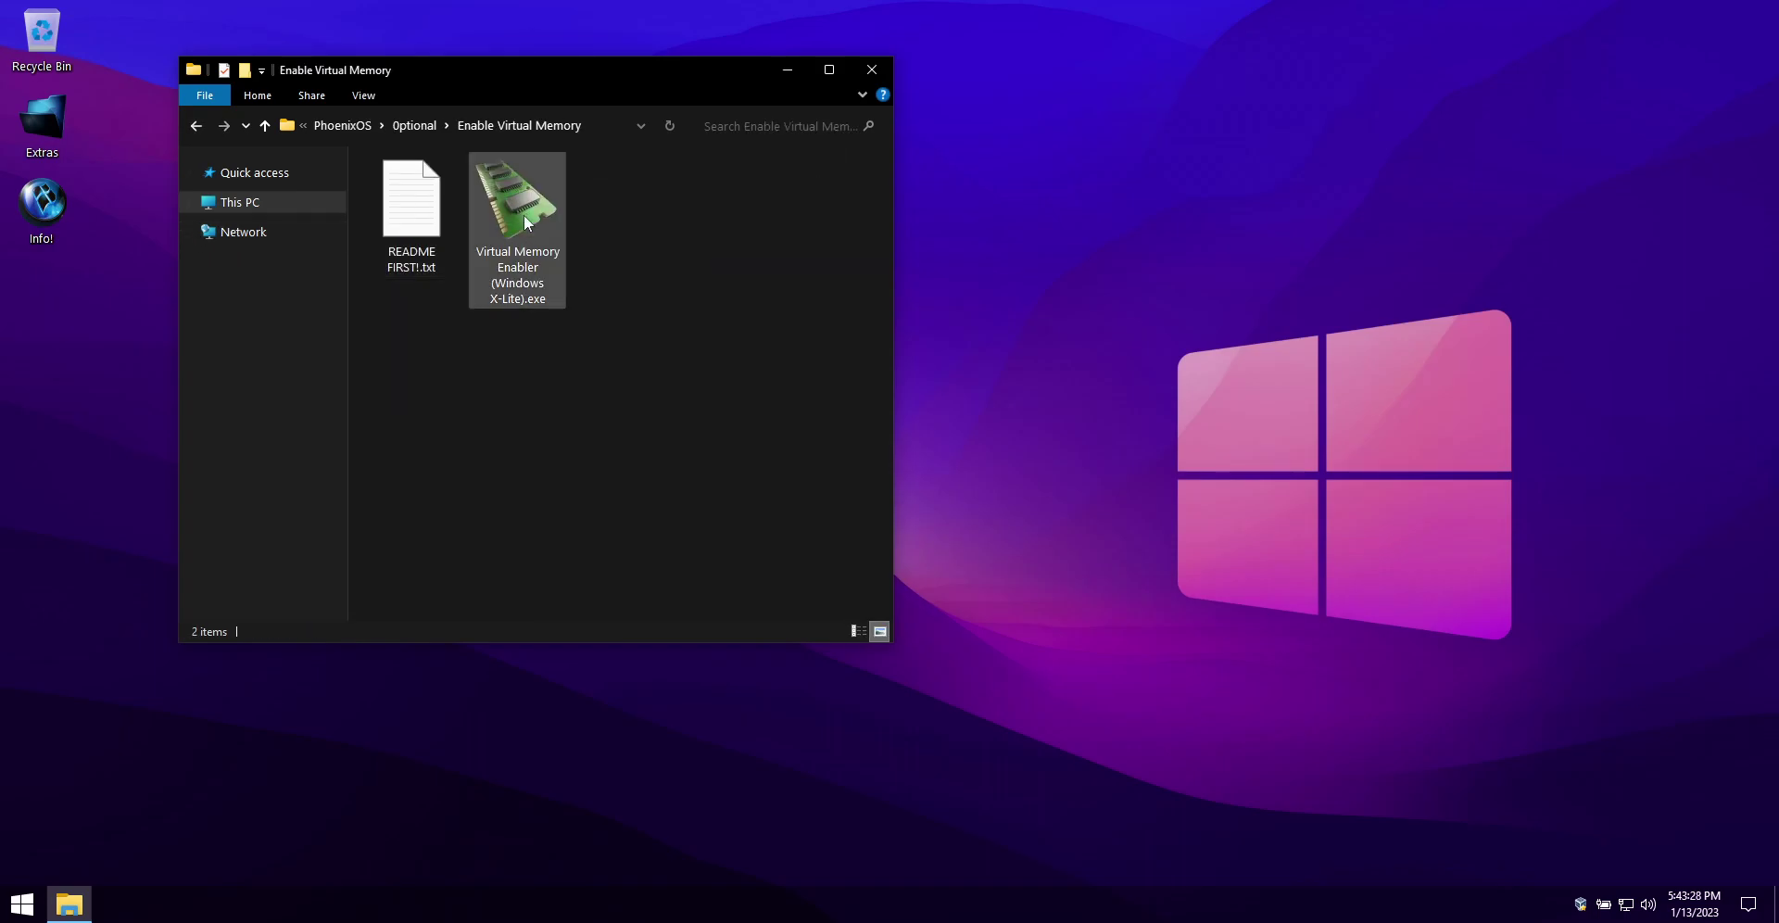
{"action": "double_click", "coordinate": [416, 205]}
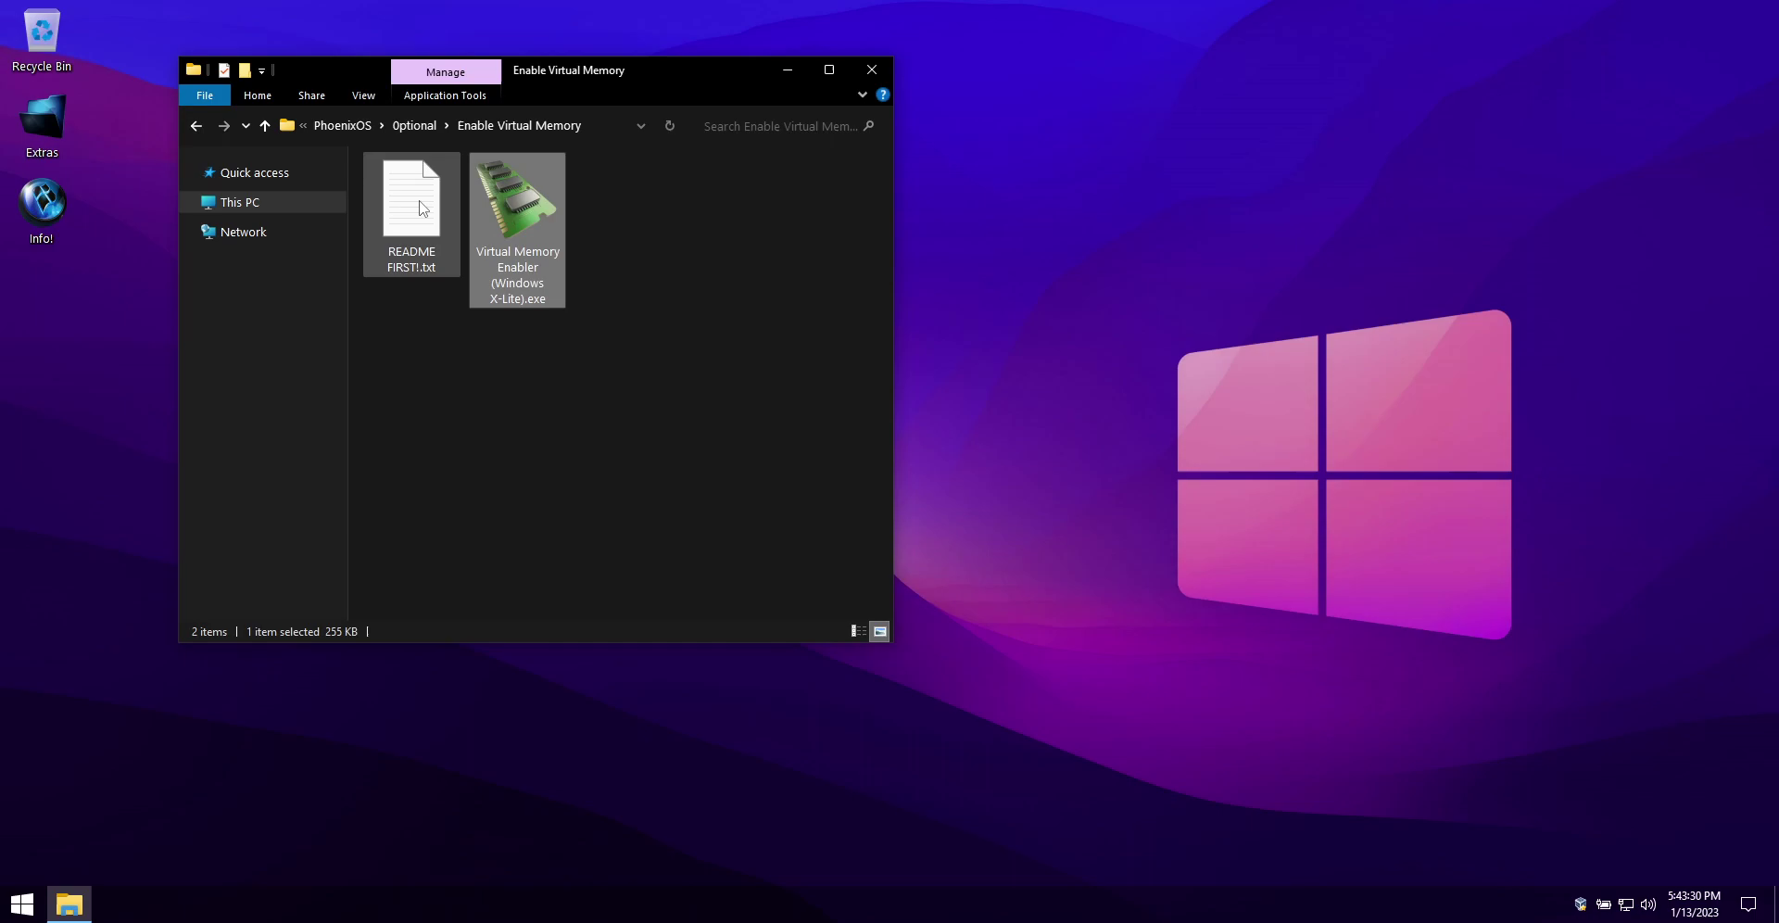
{"action": "left_click_drag", "start_coordinate": [705, 636], "coordinate": [926, 850]}
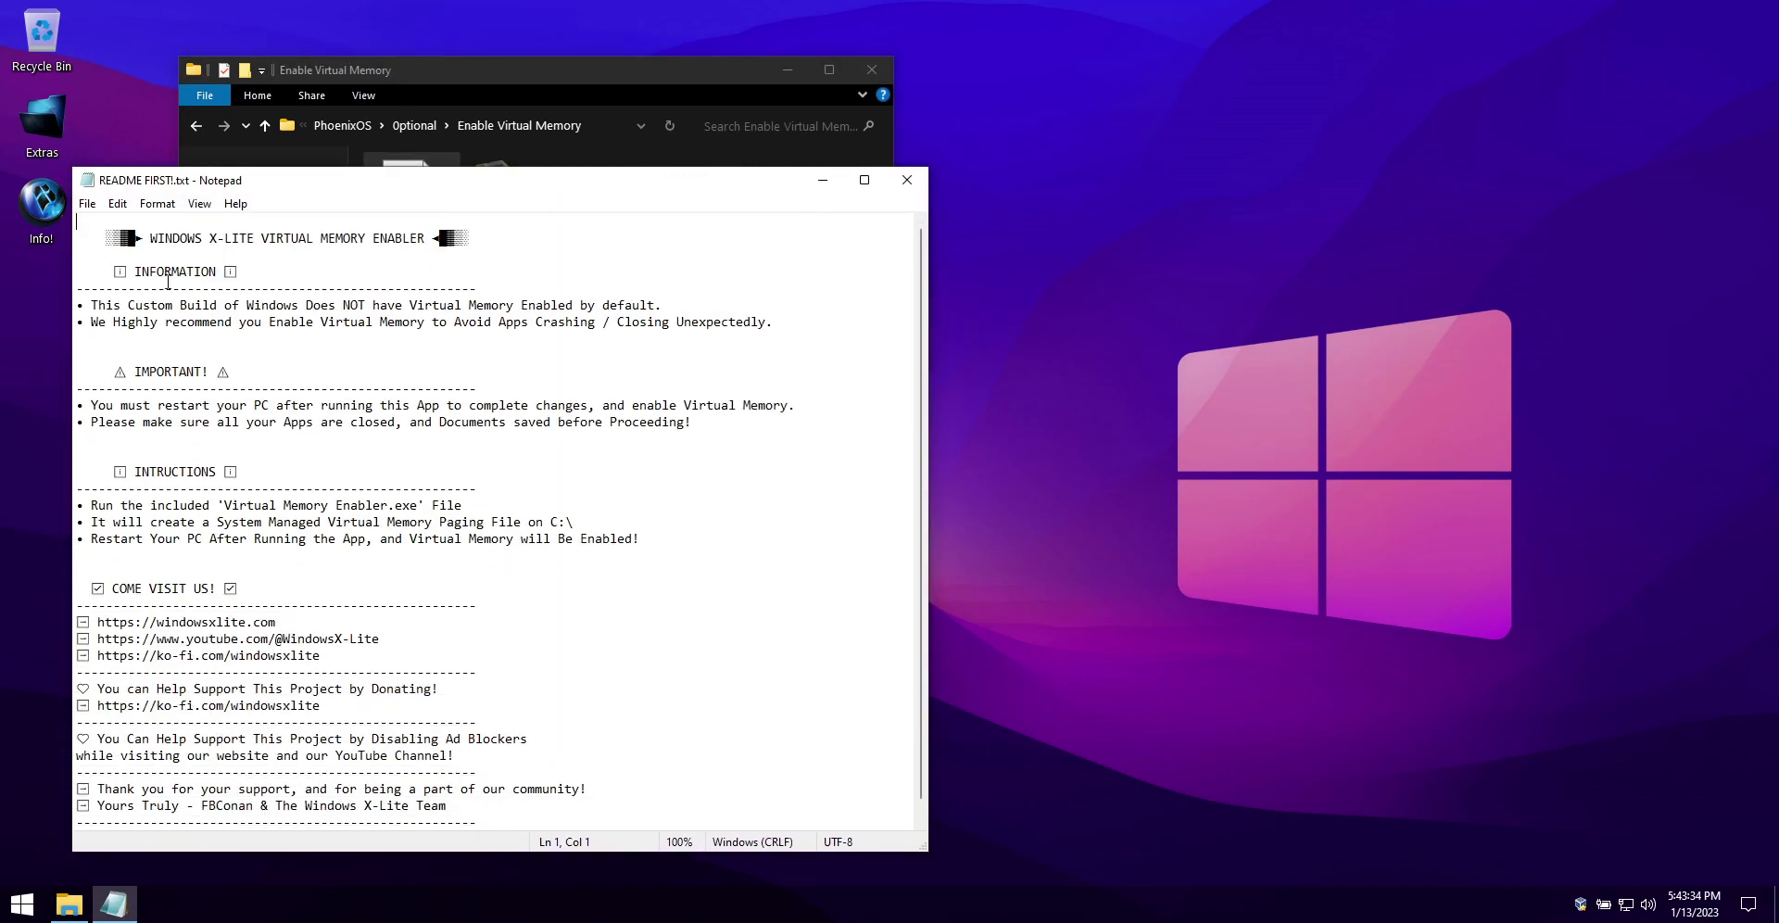
{"action": "left_click_drag", "start_coordinate": [89, 507], "coordinate": [435, 512]}
{"action": "left_click", "coordinate": [241, 540]}
{"action": "left_click_drag", "start_coordinate": [94, 537], "coordinate": [675, 545]}
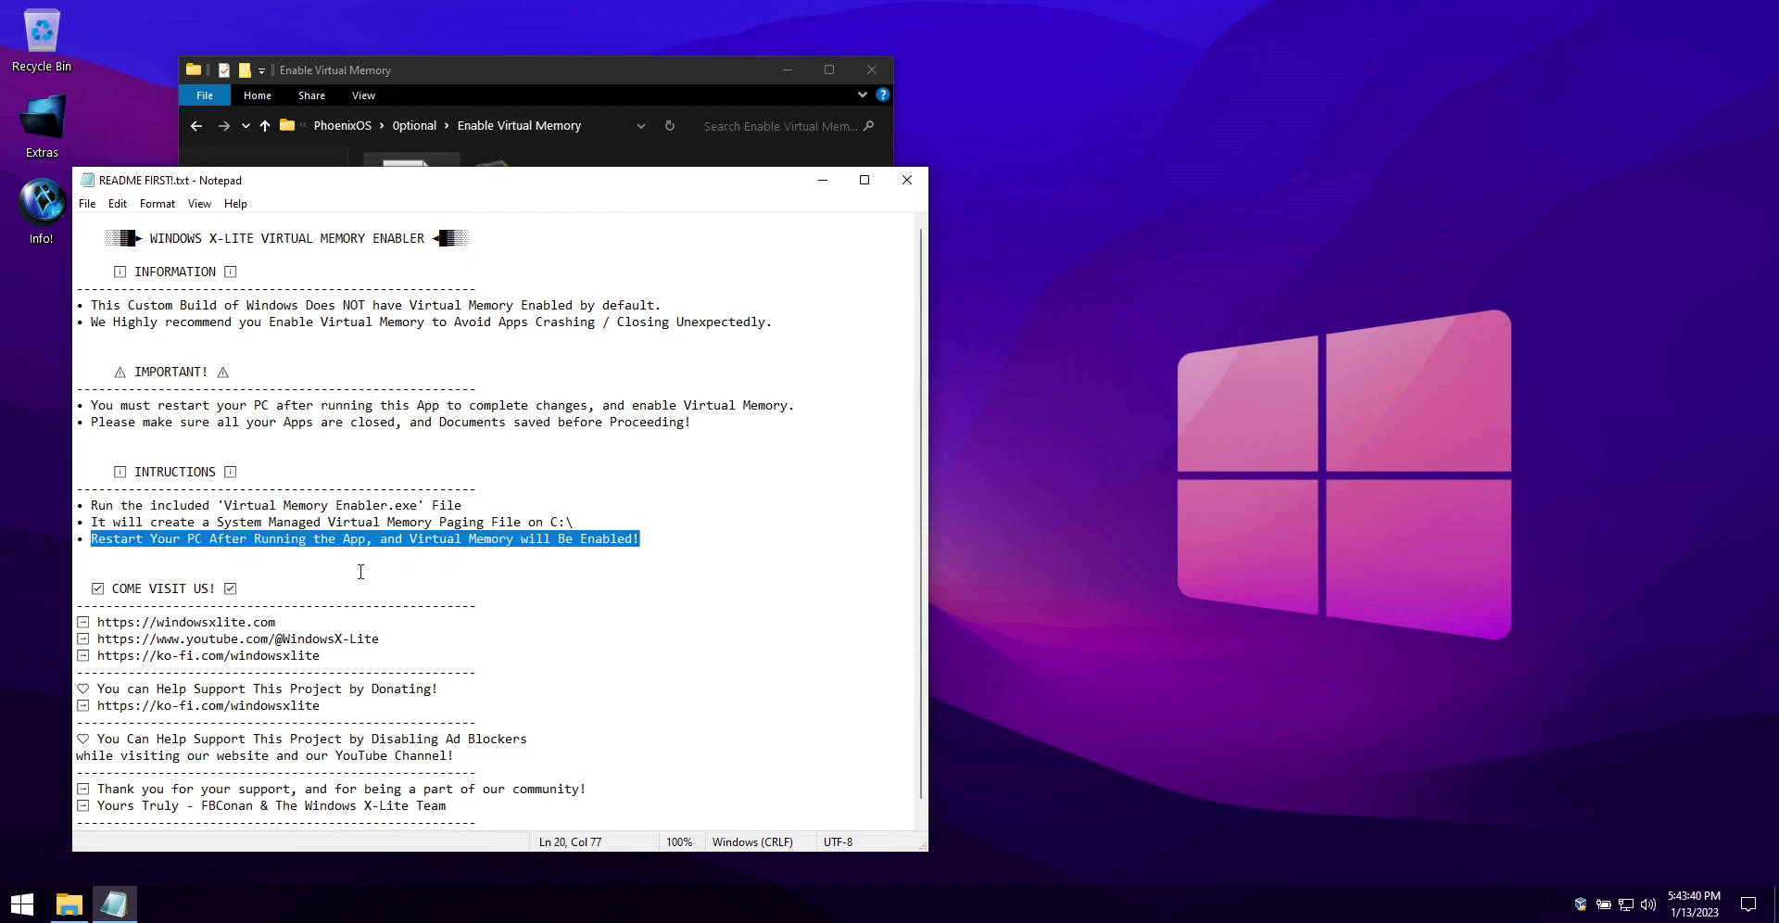
{"action": "left_click", "coordinate": [920, 182]}
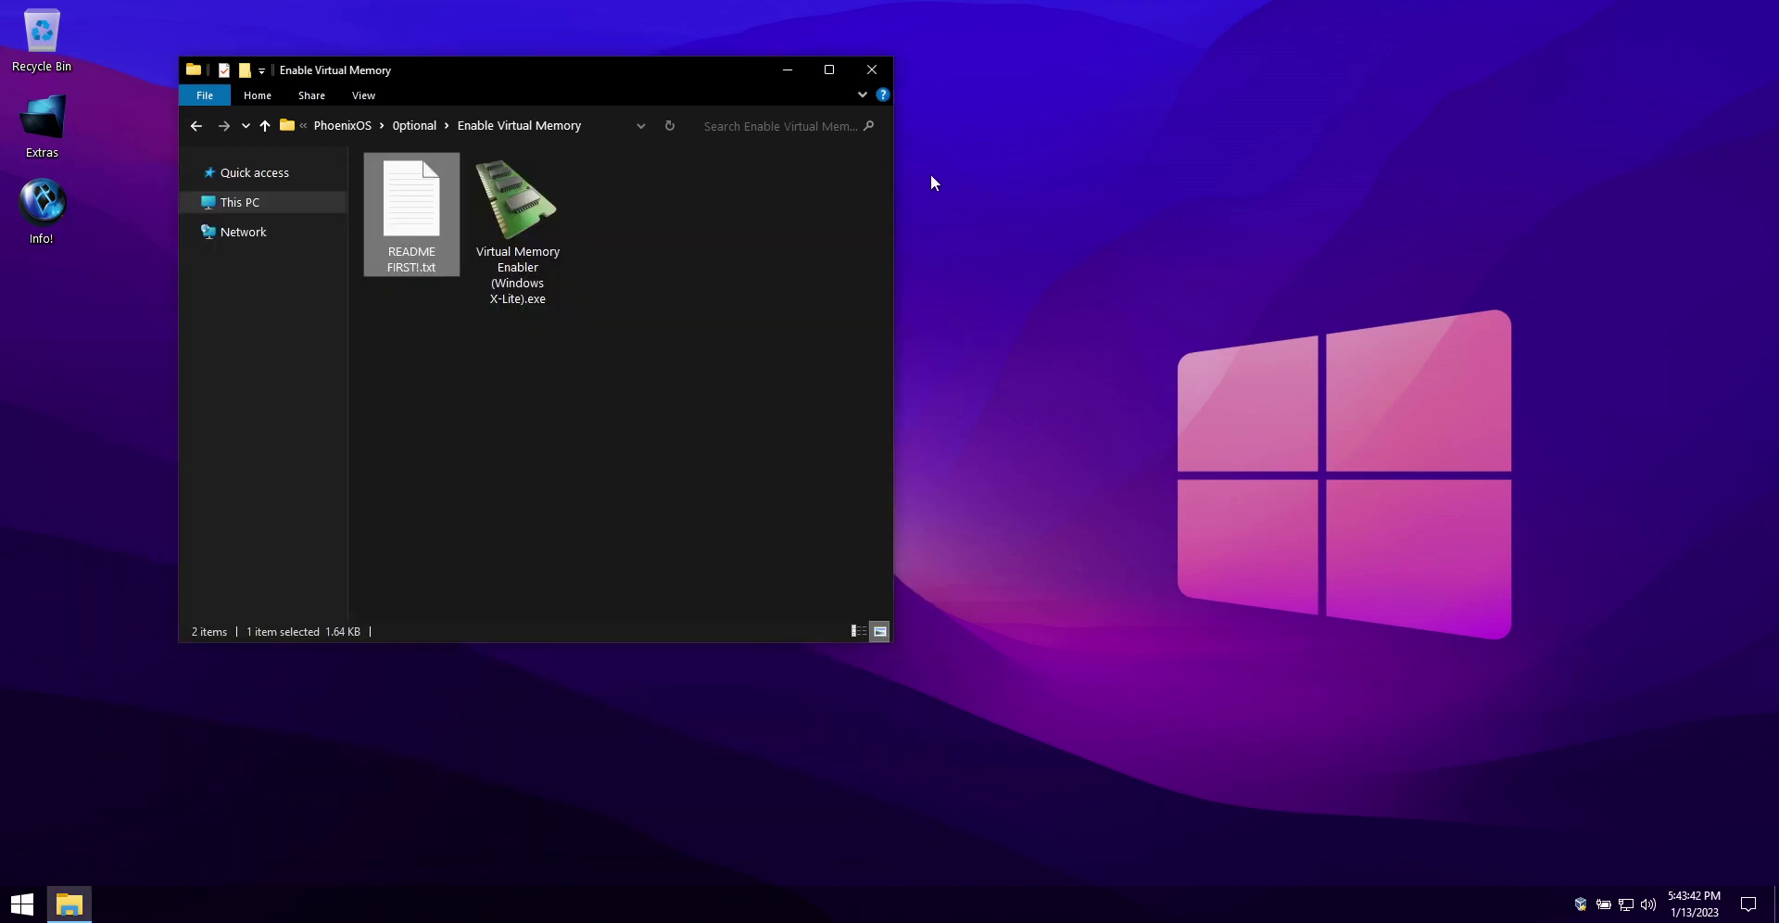
Peek into the Fix Xbox Sign In and Guides folders, then enter Pause Automatic Updates.
{"action": "left_click", "coordinate": [196, 125]}
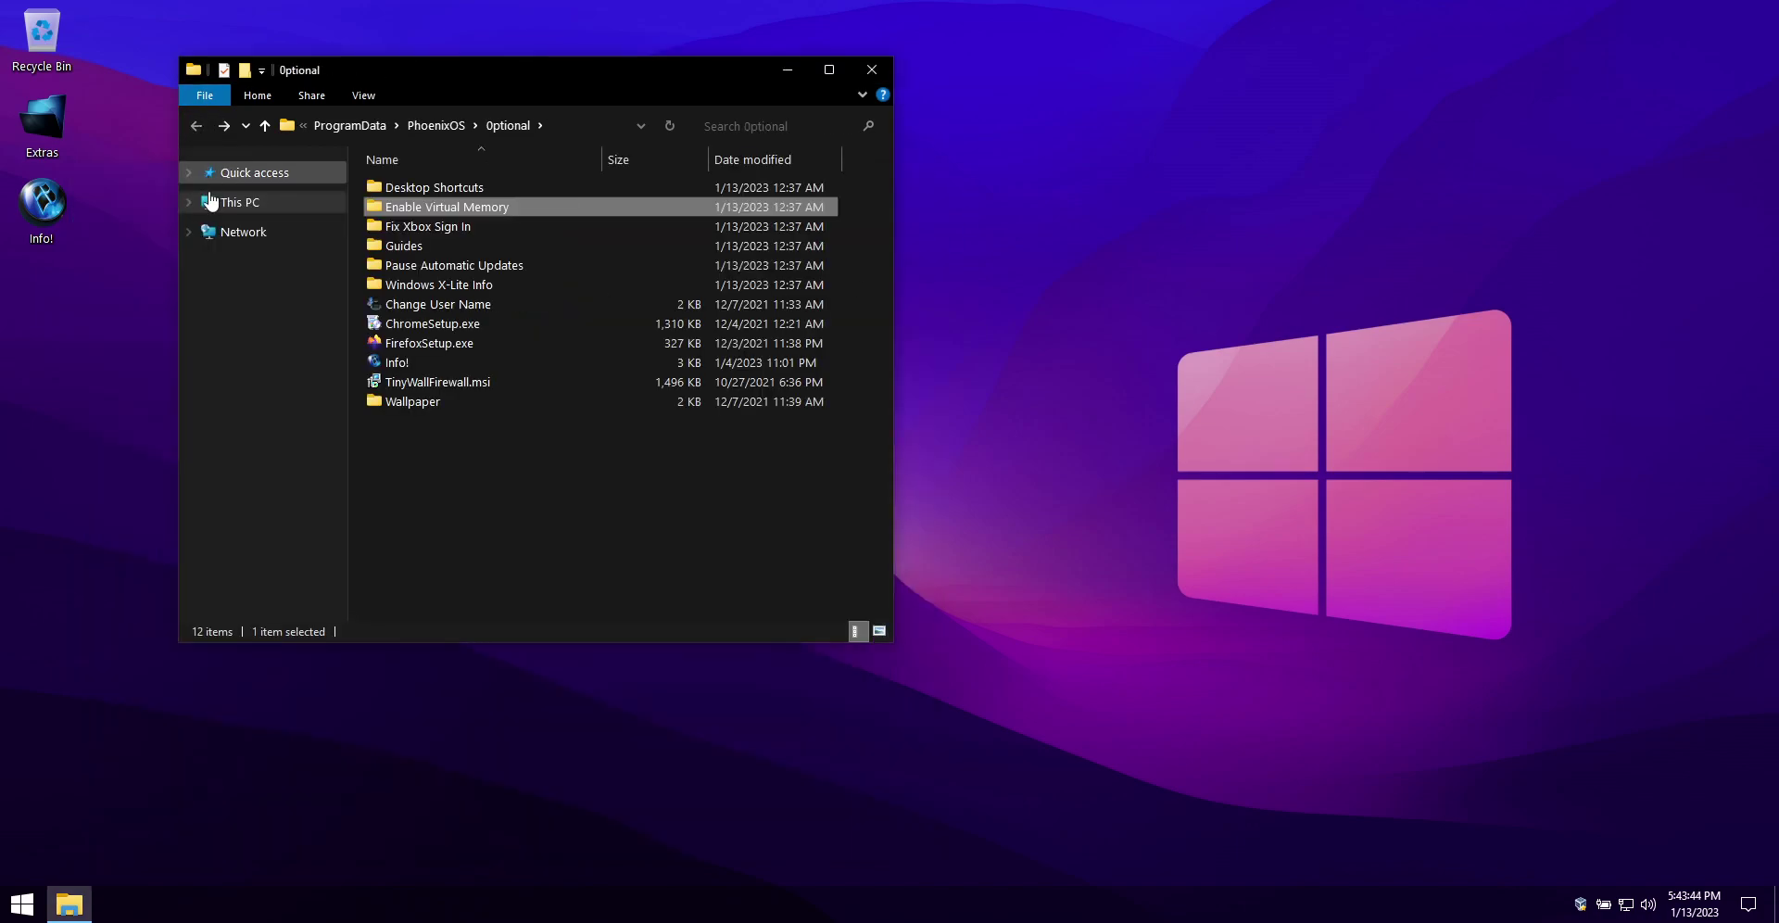
{"action": "left_click", "coordinate": [430, 228]}
{"action": "double_click", "coordinate": [437, 226]}
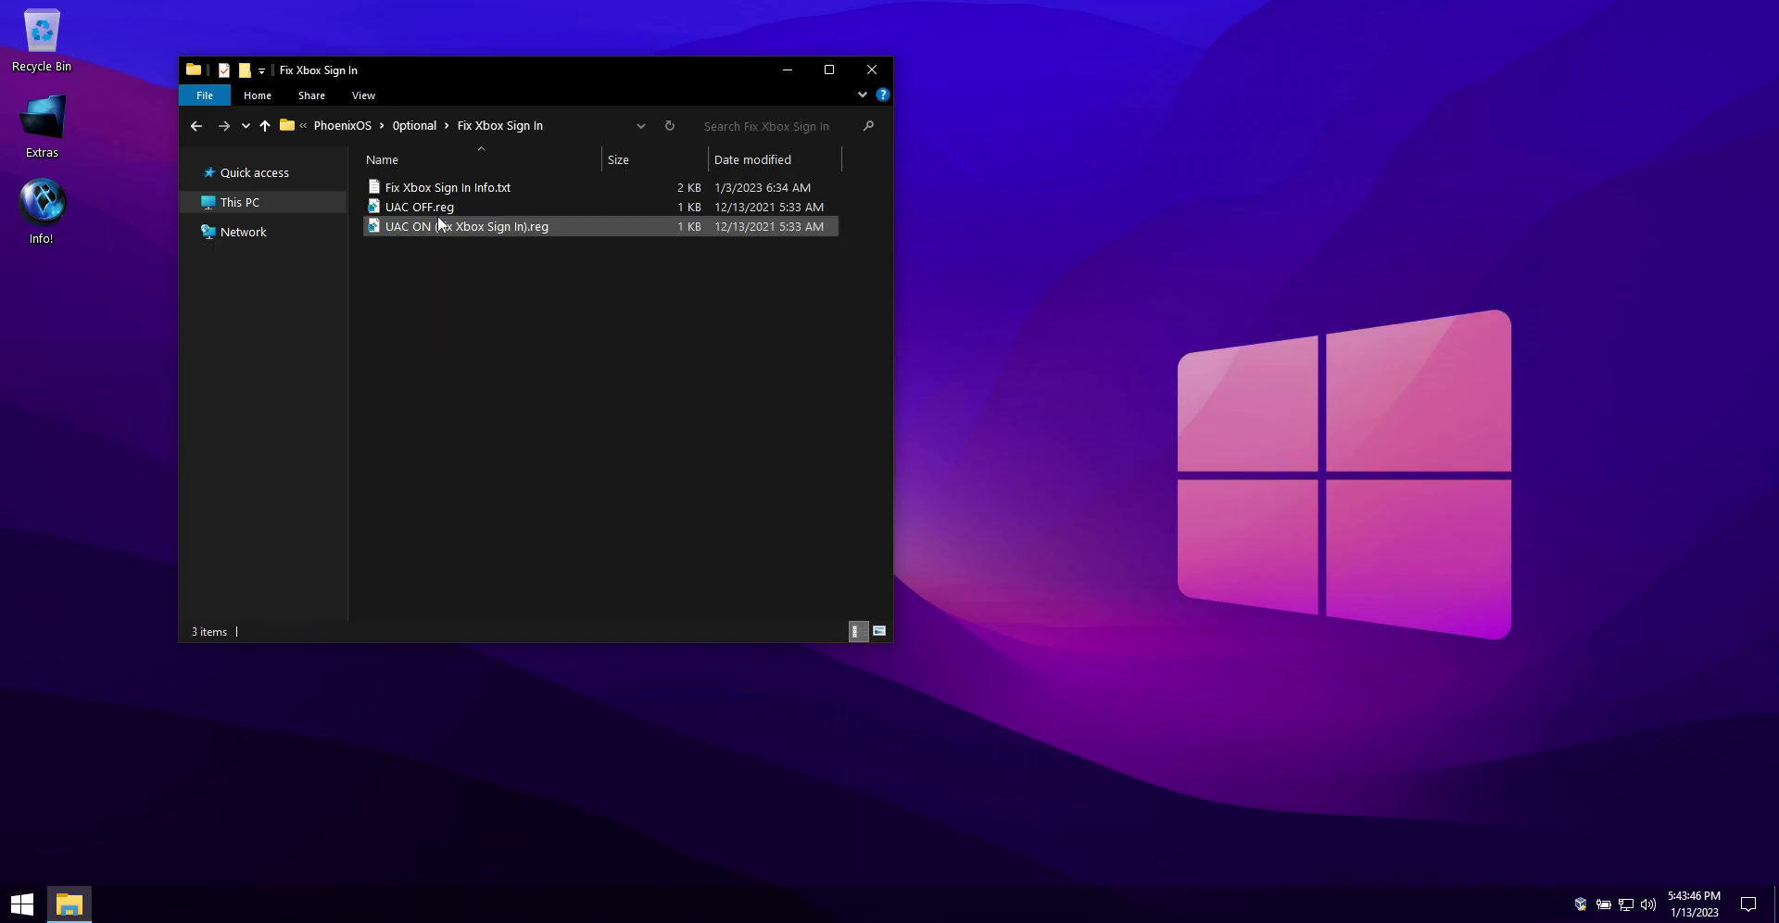
{"action": "left_click", "coordinate": [198, 125]}
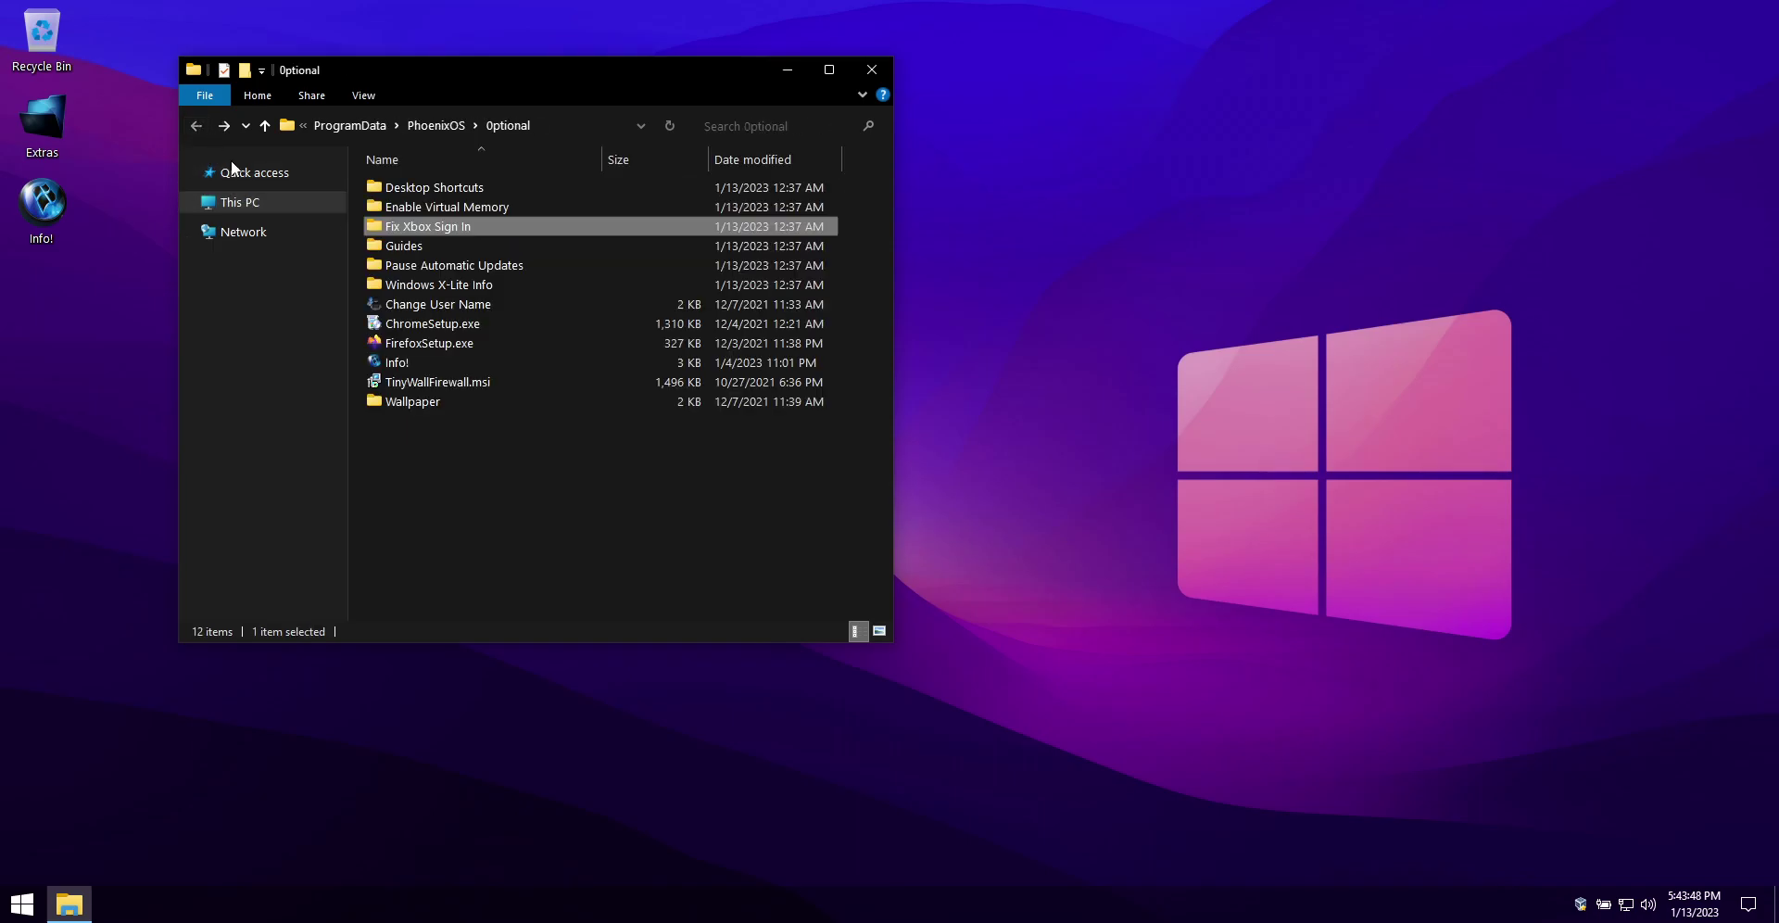
{"action": "double_click", "coordinate": [393, 248]}
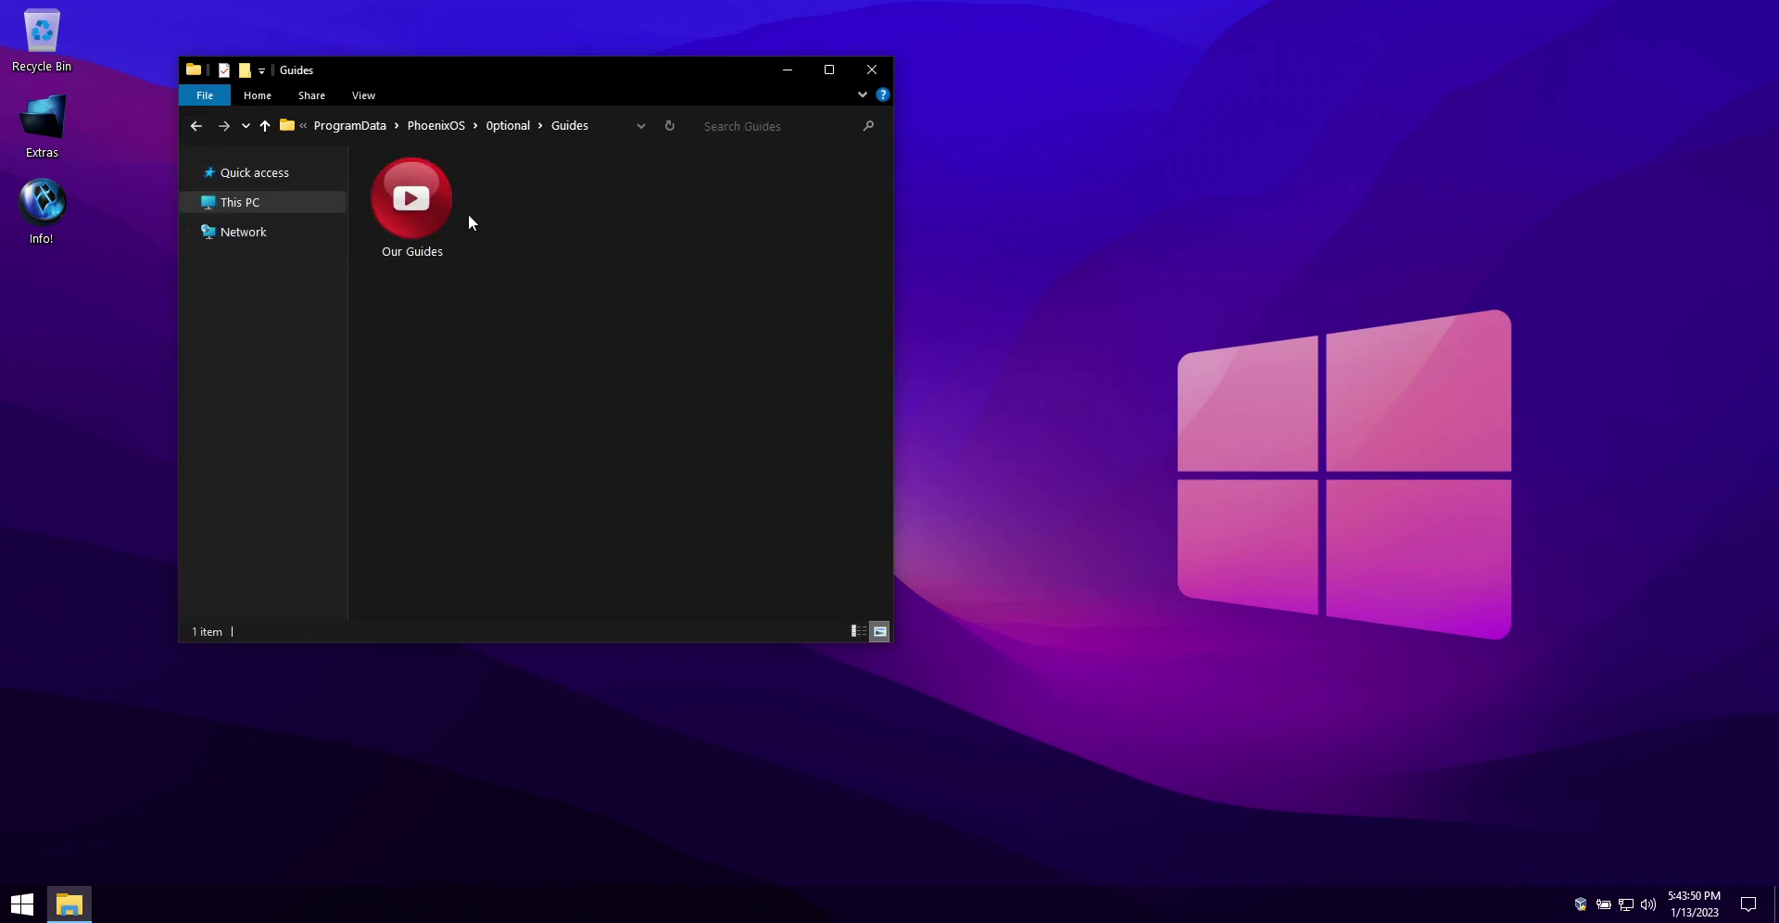
{"action": "left_click", "coordinate": [197, 125]}
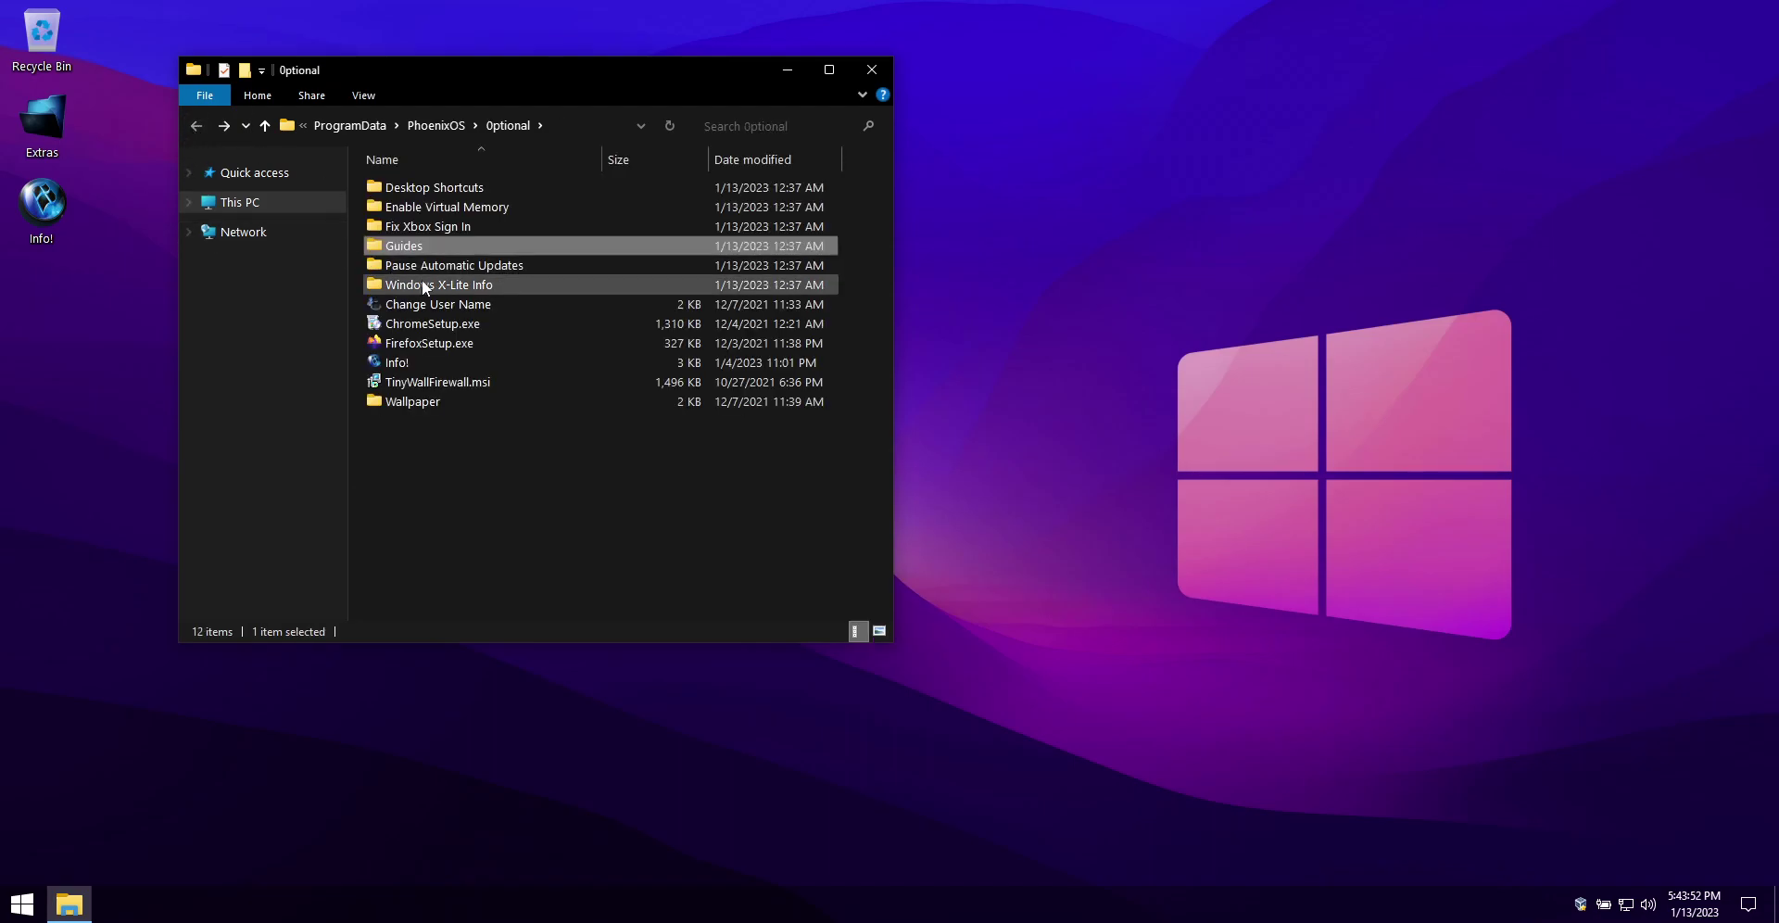
{"action": "left_click", "coordinate": [431, 265]}
{"action": "double_click", "coordinate": [415, 265]}
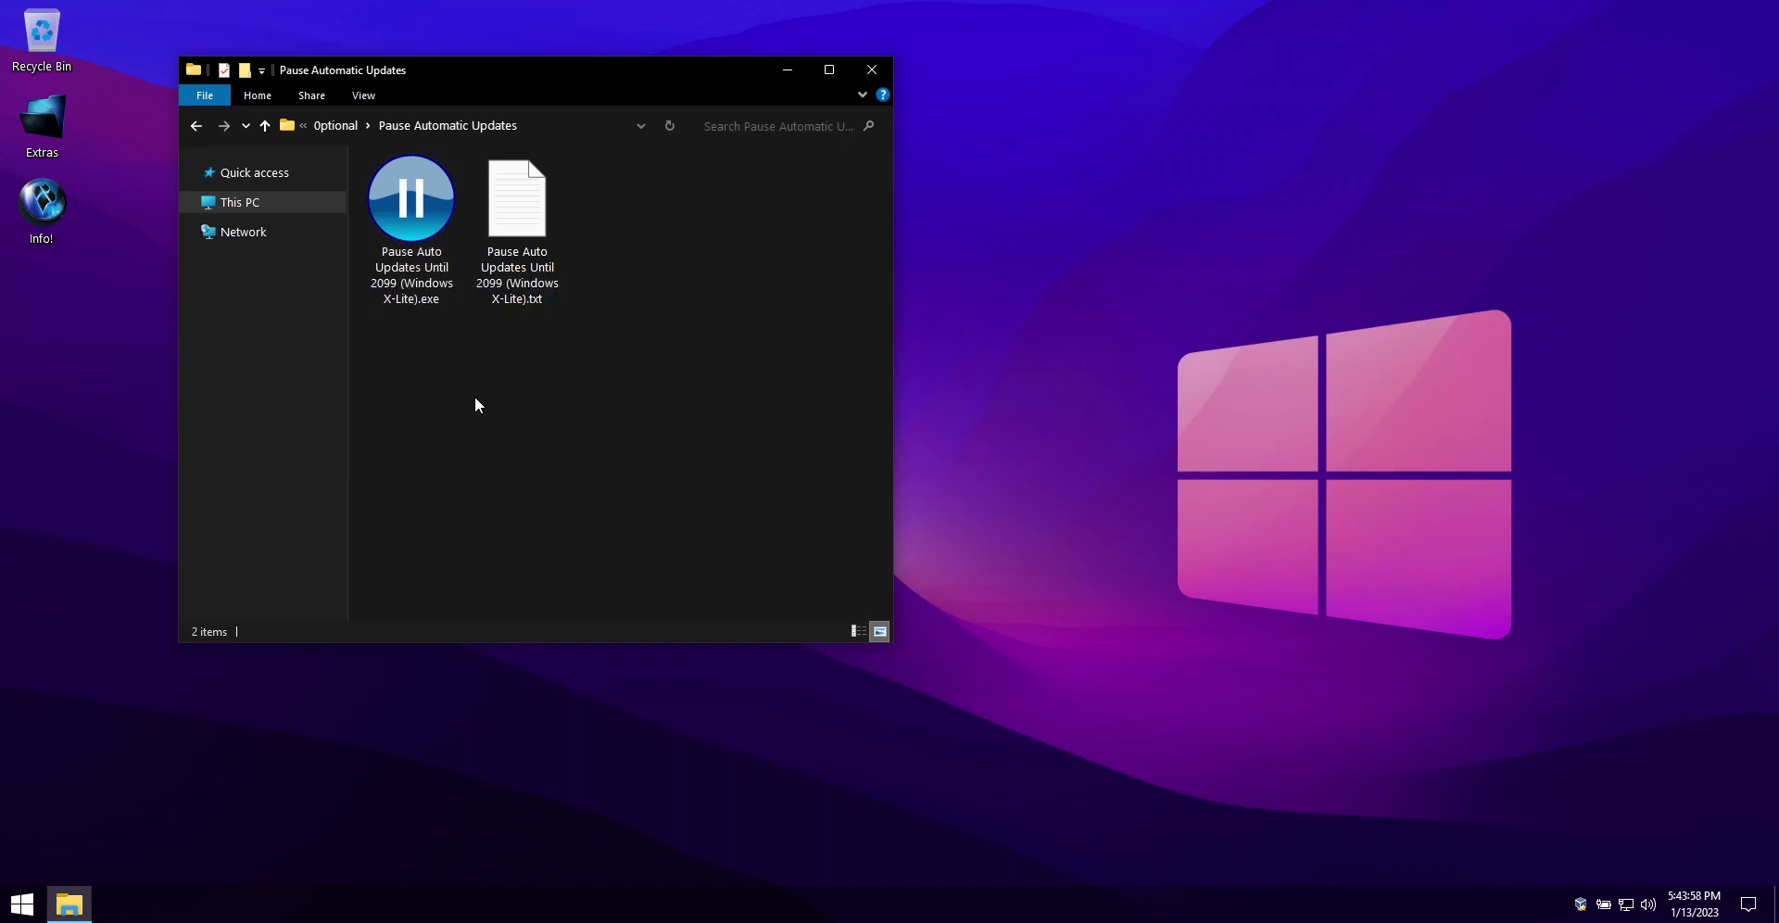
Confirm in Settings > Update & Security that updates are paused until 1/31/2099, then close Settings.
{"action": "left_click", "coordinate": [25, 901]}
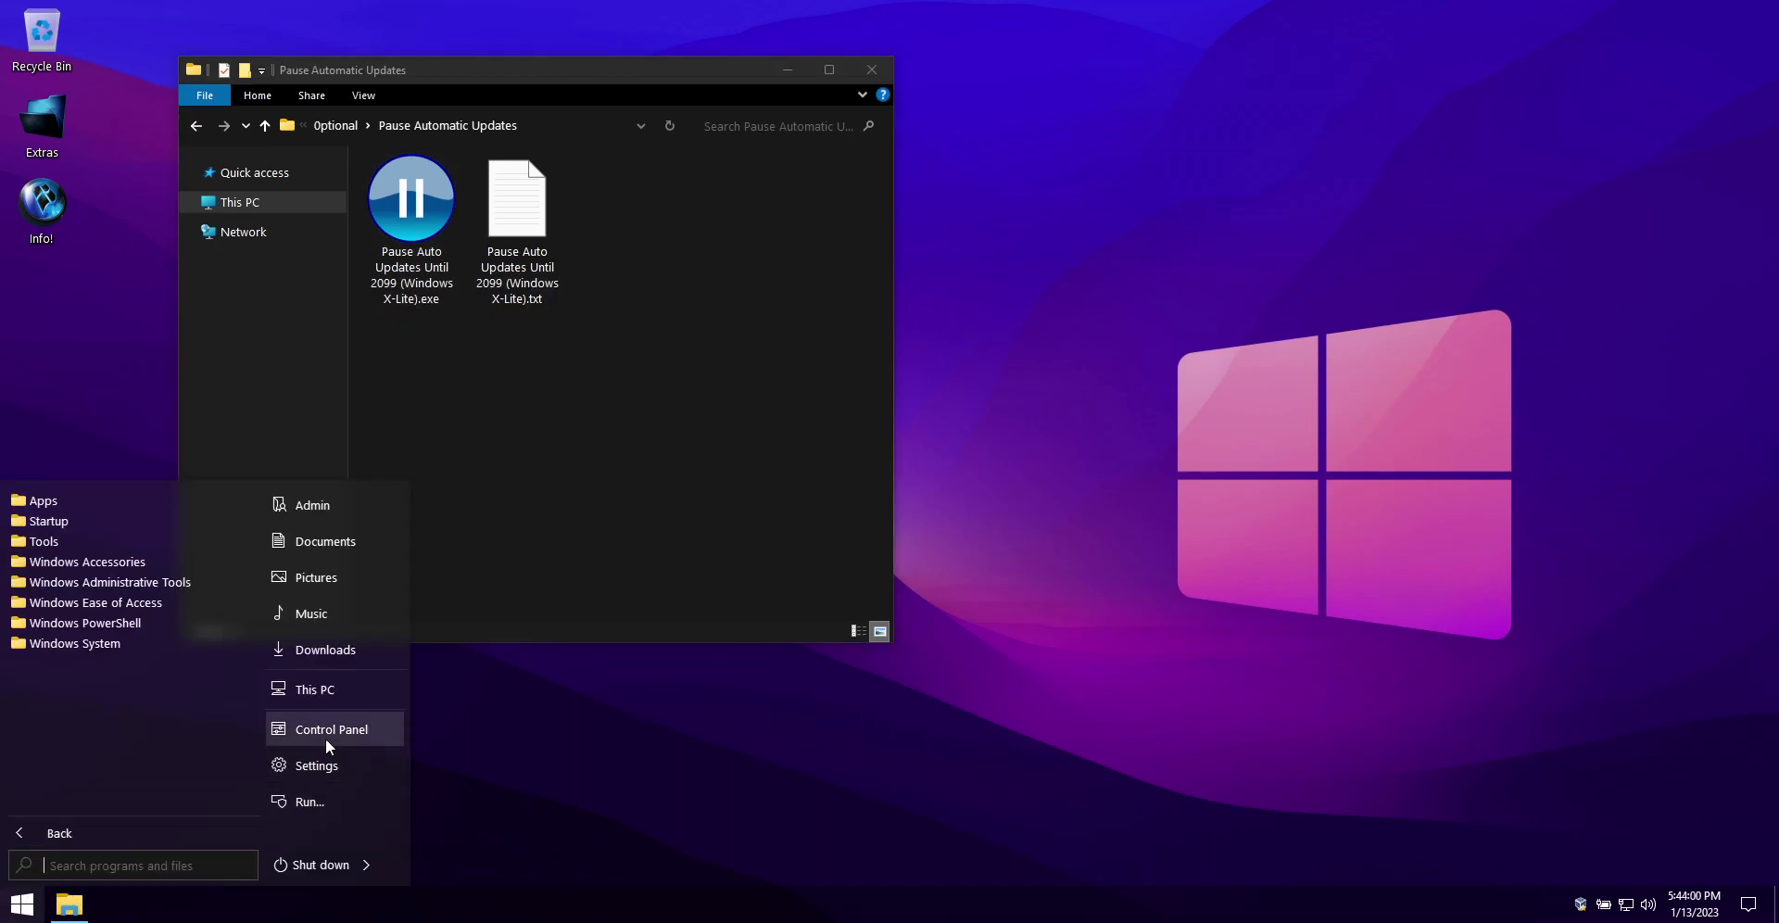
{"action": "left_click", "coordinate": [321, 765]}
{"action": "left_click_drag", "start_coordinate": [428, 31], "coordinate": [1235, 194]}
{"action": "scroll", "coordinate": [1275, 451], "scroll_direction": "down", "scroll_amount": 2}
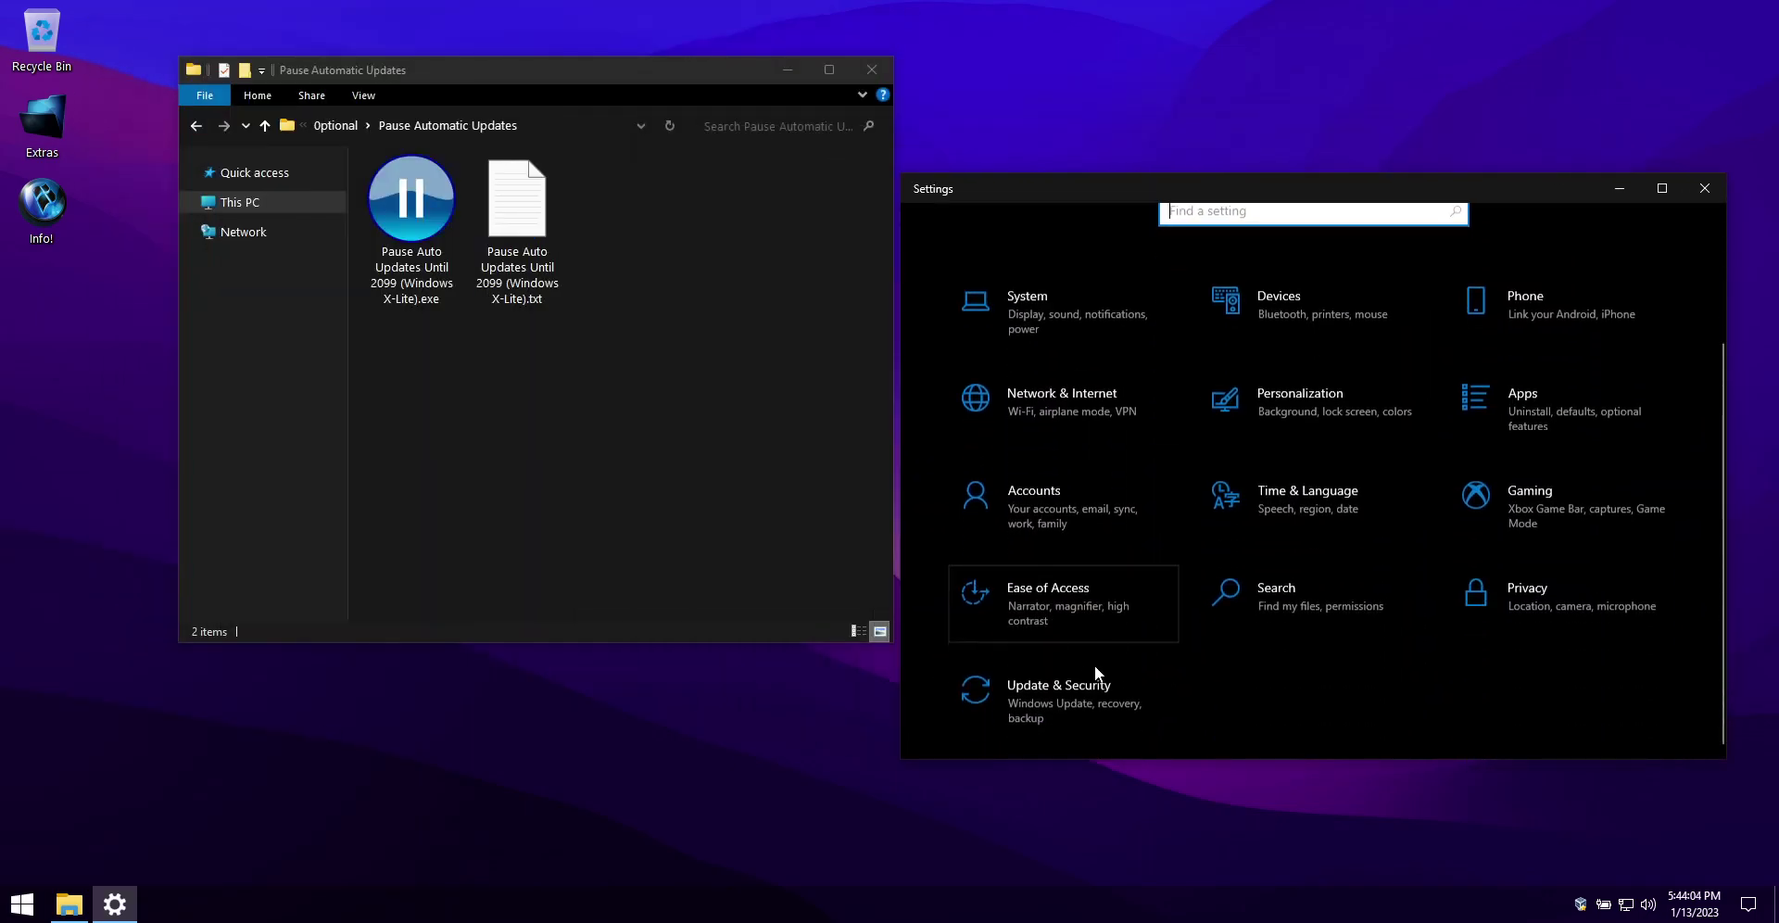
{"action": "left_click", "coordinate": [1064, 677]}
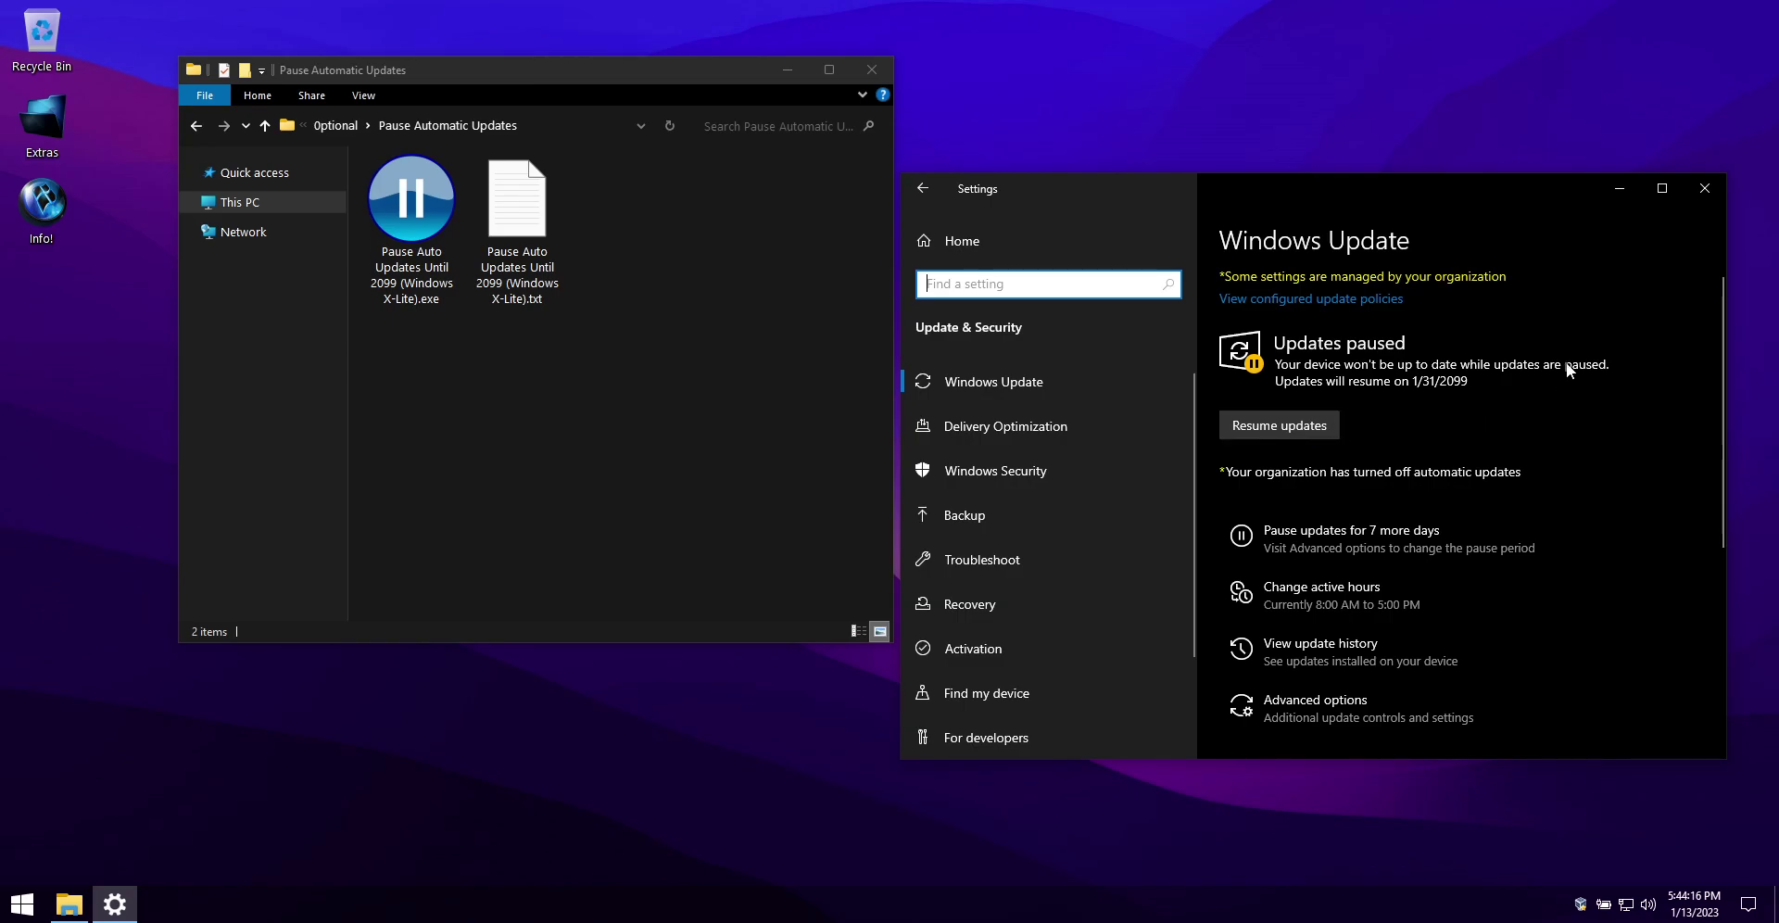
{"action": "left_click", "coordinate": [1696, 190]}
Read the Pause Auto Updates text notes in Notepad, then close them.
{"action": "double_click", "coordinate": [508, 235]}
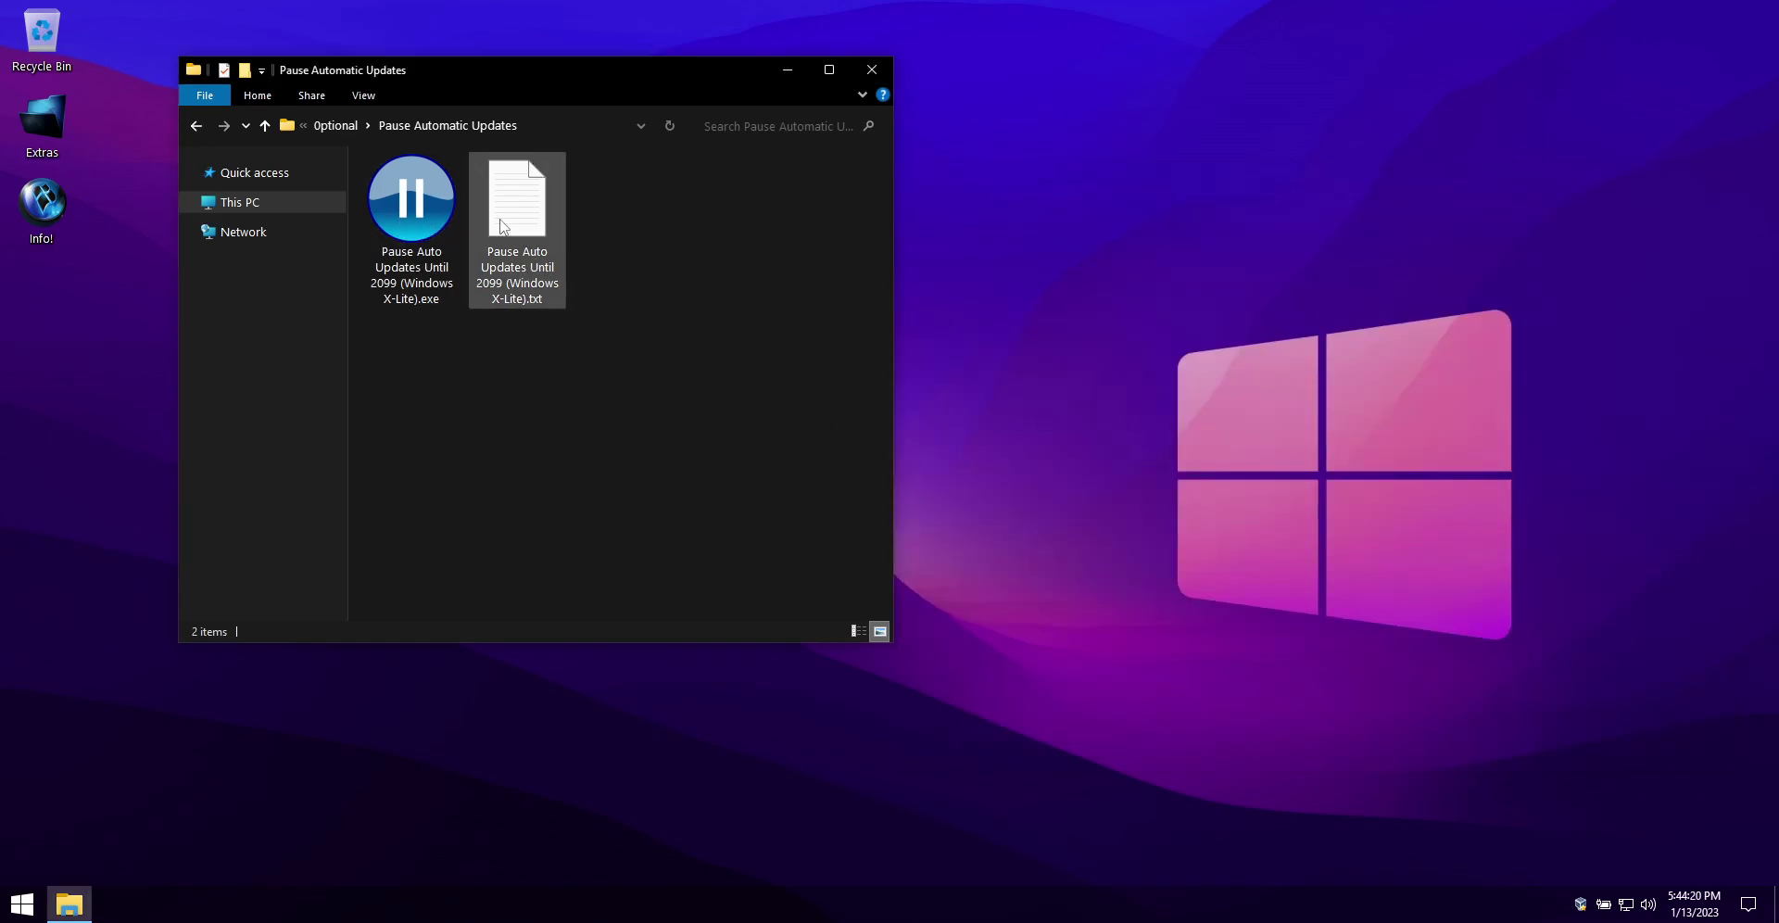
{"action": "left_click_drag", "start_coordinate": [152, 388], "coordinate": [610, 417]}
{"action": "left_click", "coordinate": [297, 405]}
{"action": "left_click", "coordinate": [596, 417]}
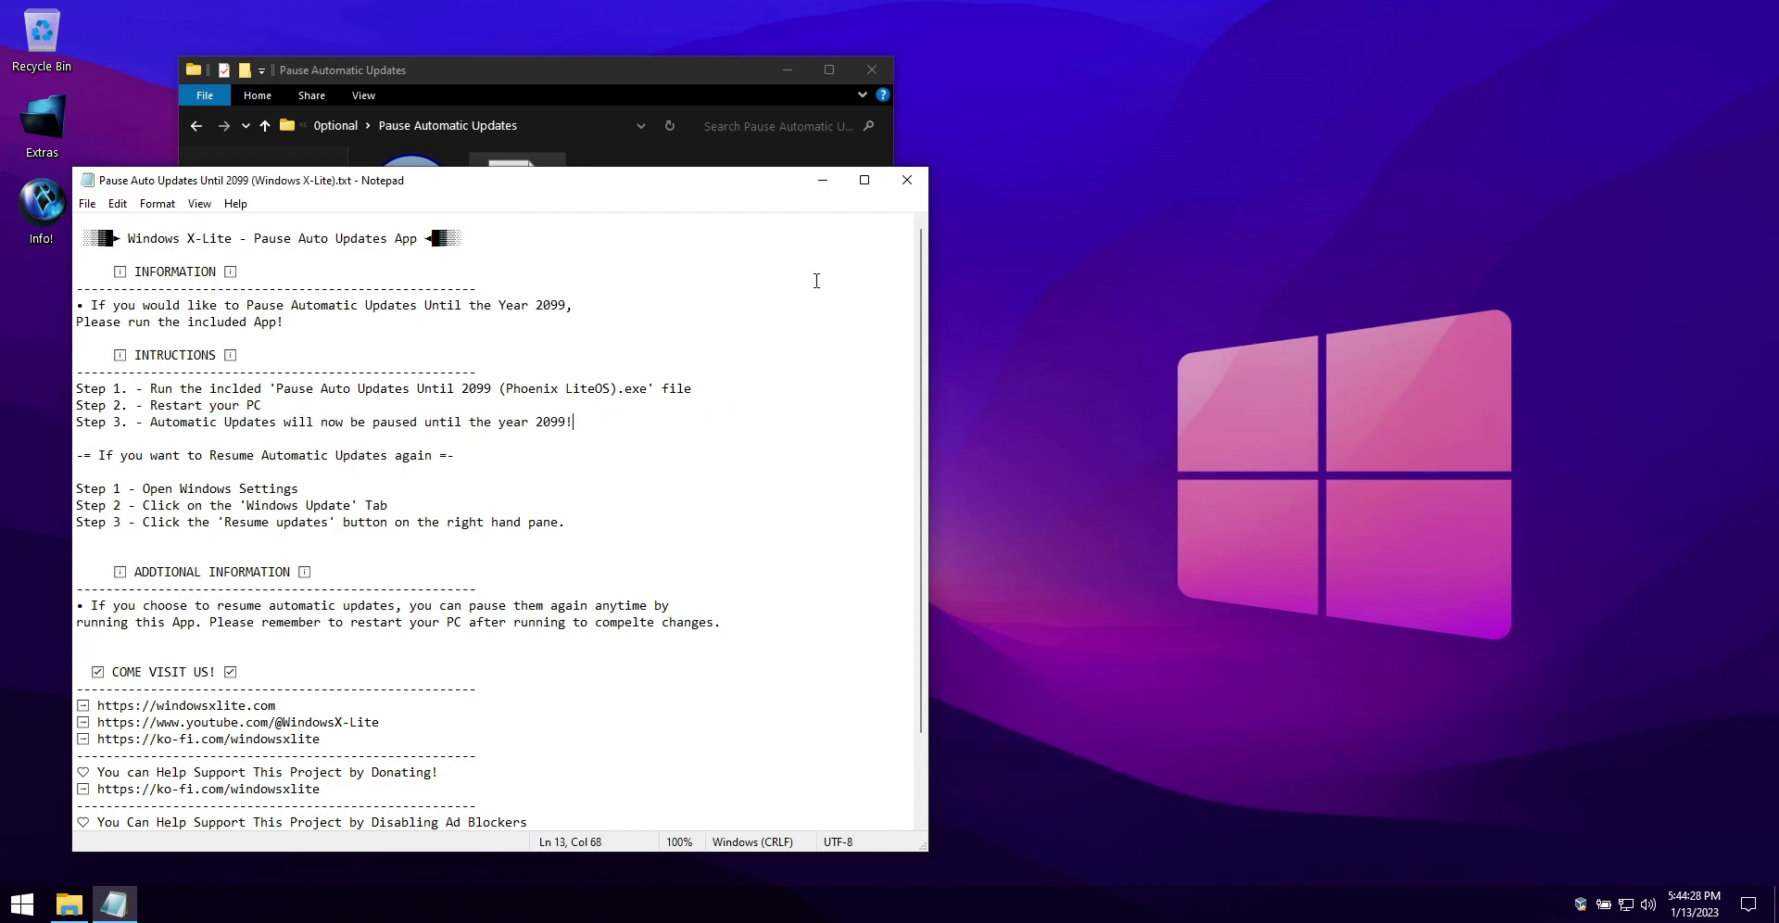
{"action": "left_click", "coordinate": [908, 183]}
{"action": "left_click", "coordinate": [577, 399]}
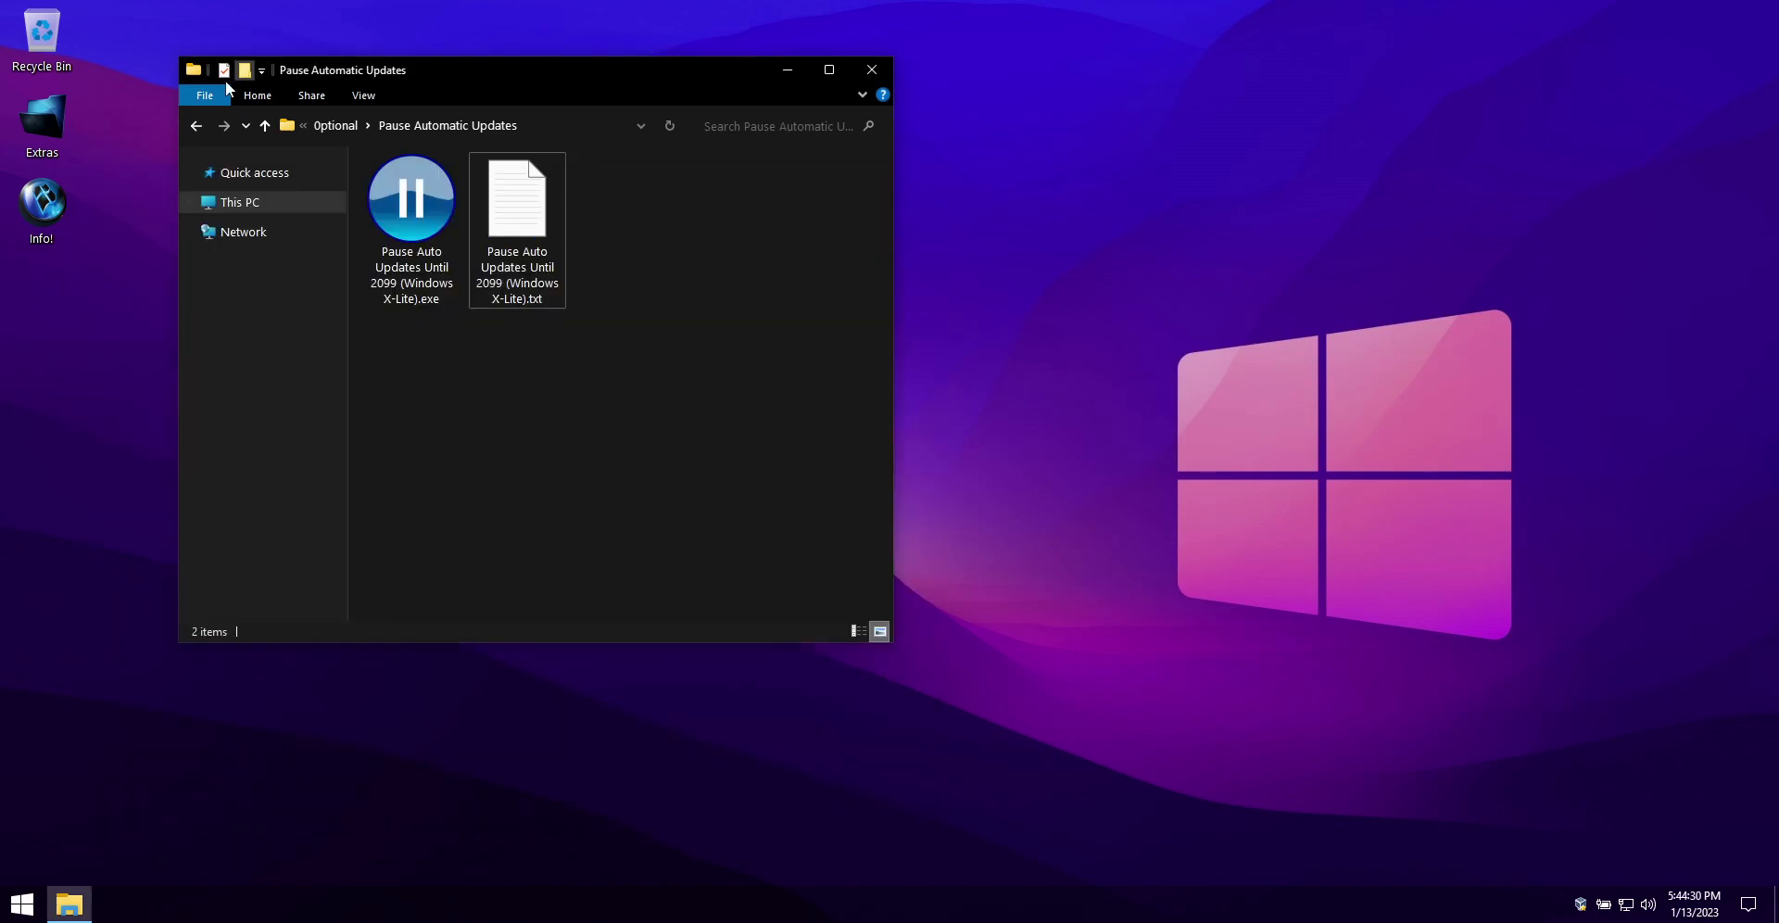
Return to Optional and select Change User Name, ChromeSetup.exe, FirefoxSetup.exe, TinyWallFirewall.msi, and Wallpaper.
{"action": "left_click", "coordinate": [195, 125]}
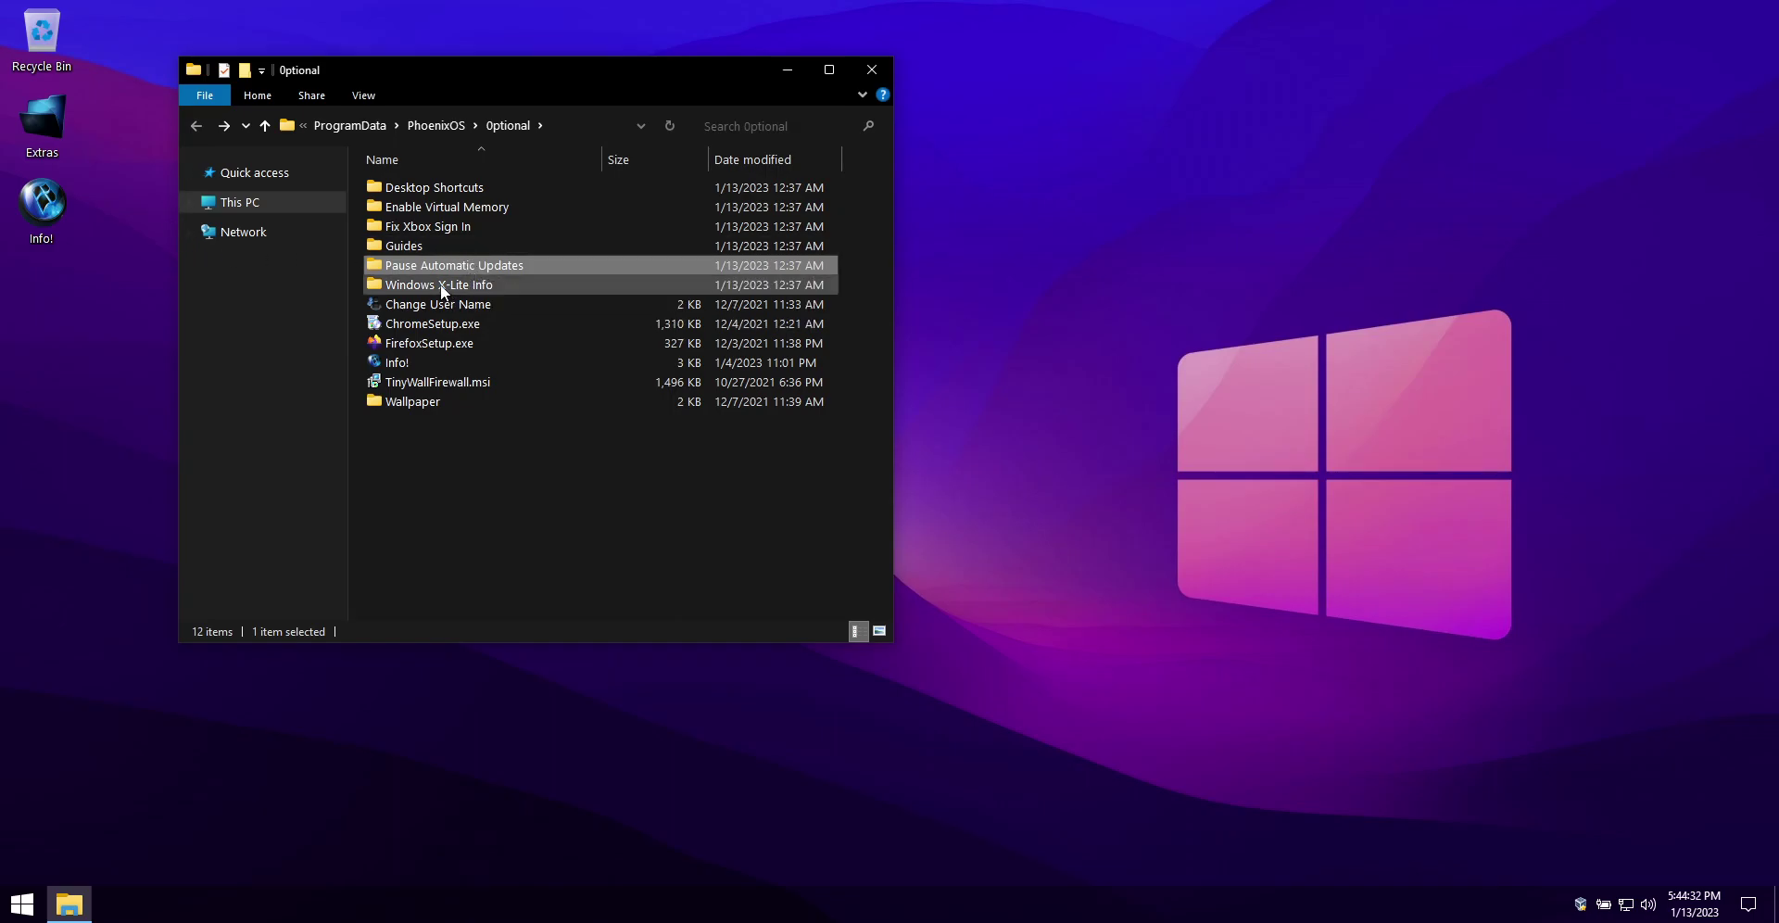
{"action": "left_click", "coordinate": [408, 306]}
{"action": "left_click", "coordinate": [447, 318]}
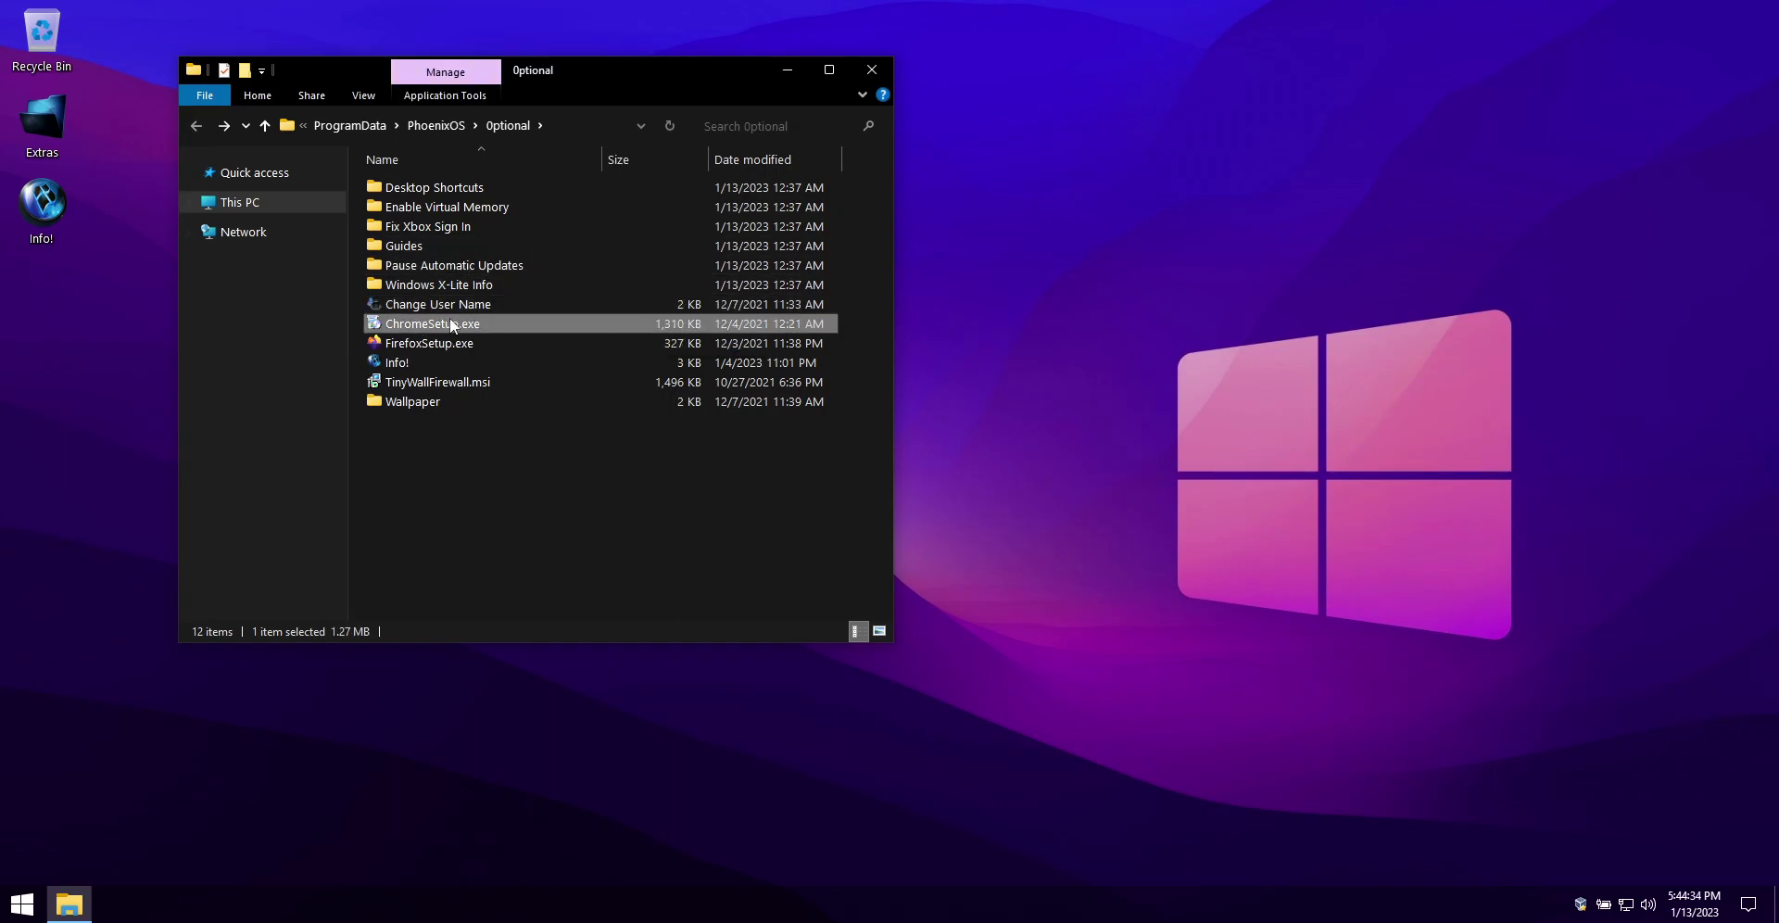
{"action": "left_click", "coordinate": [432, 342]}
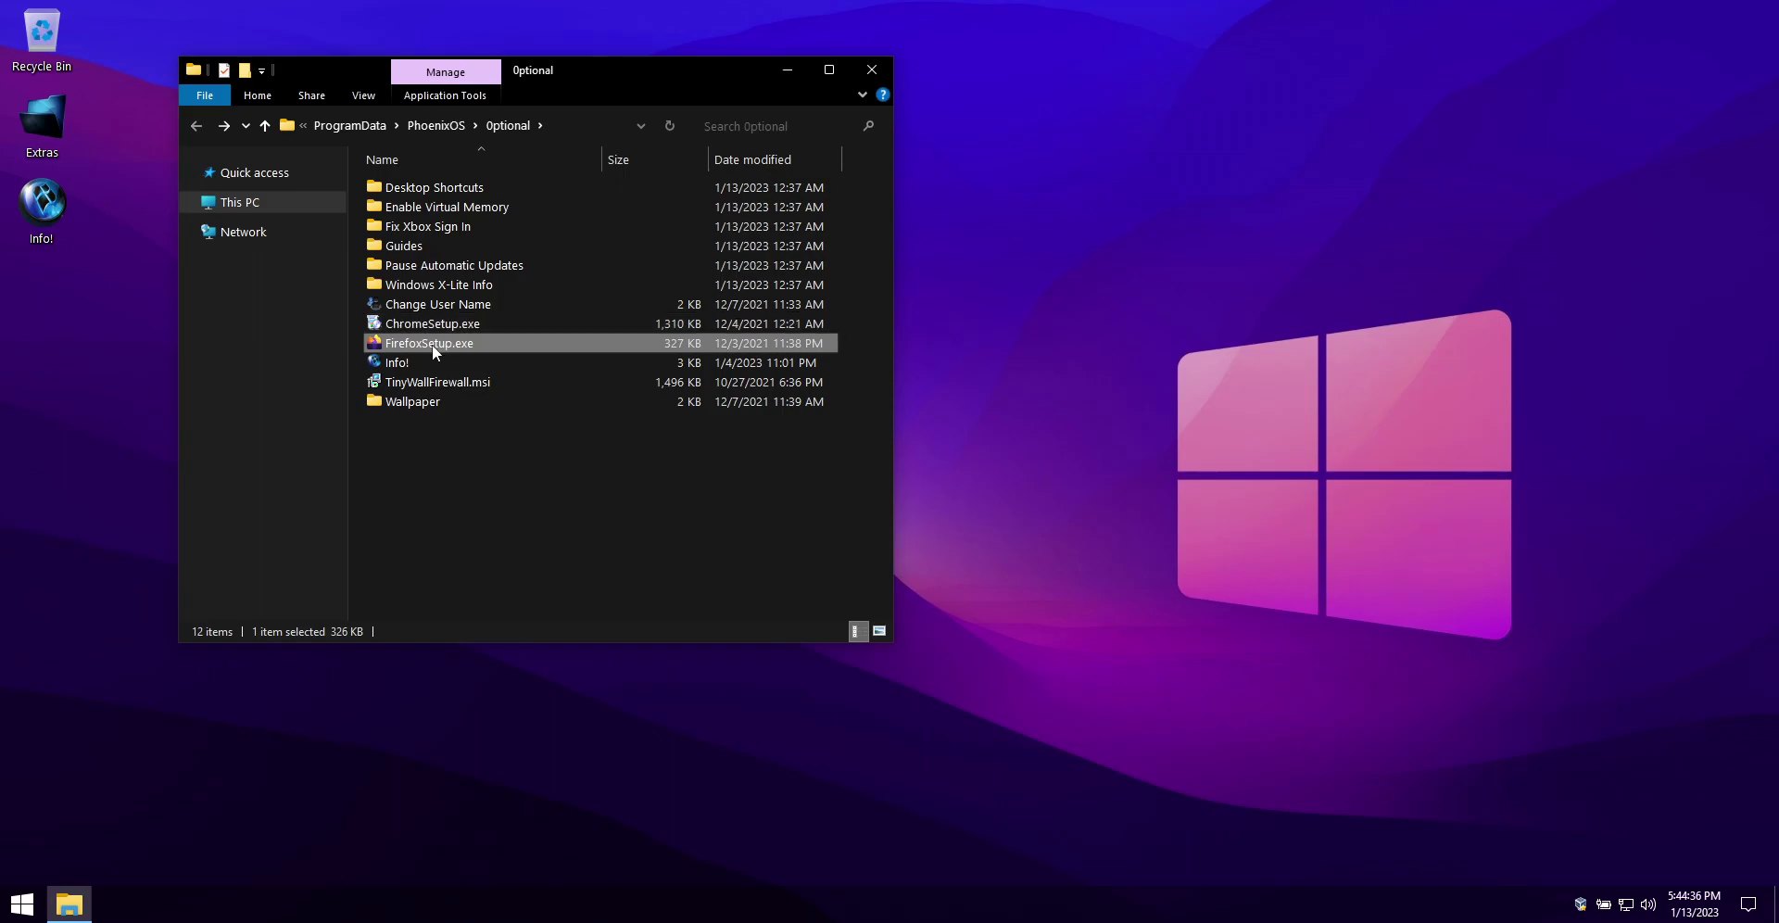
{"action": "left_click", "coordinate": [442, 382]}
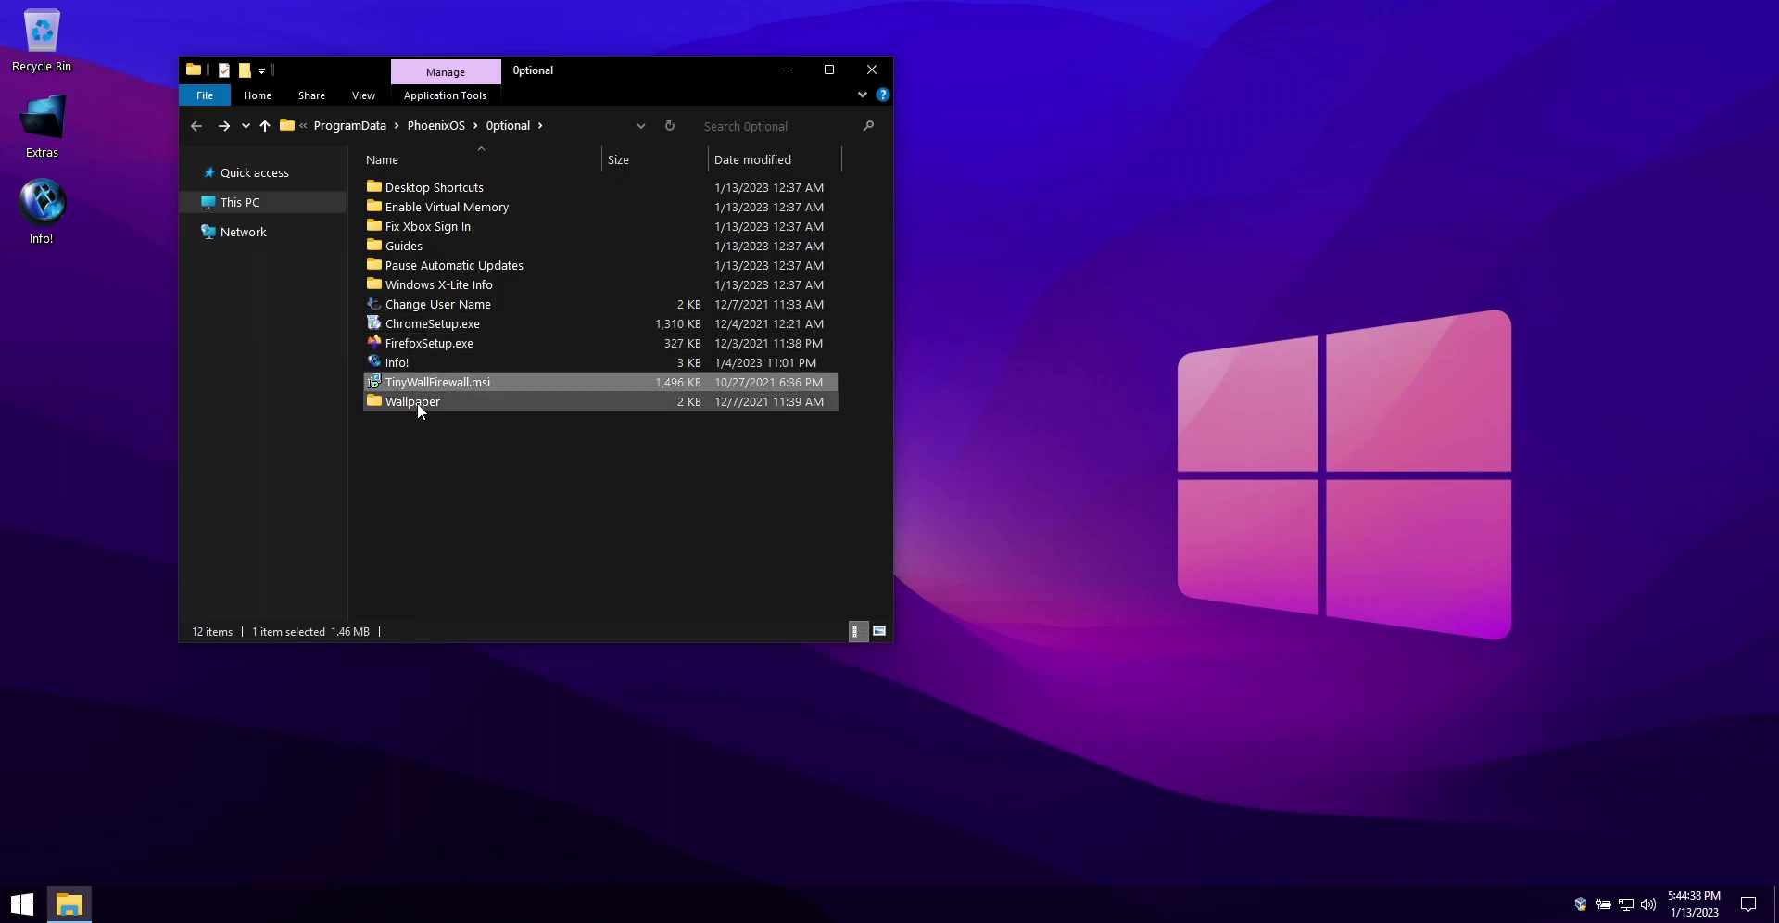
{"action": "left_click", "coordinate": [417, 404]}
Set img1, img2, then img3.jpg as the desktop background, and close File Explorer.
{"action": "double_click", "coordinate": [414, 402]}
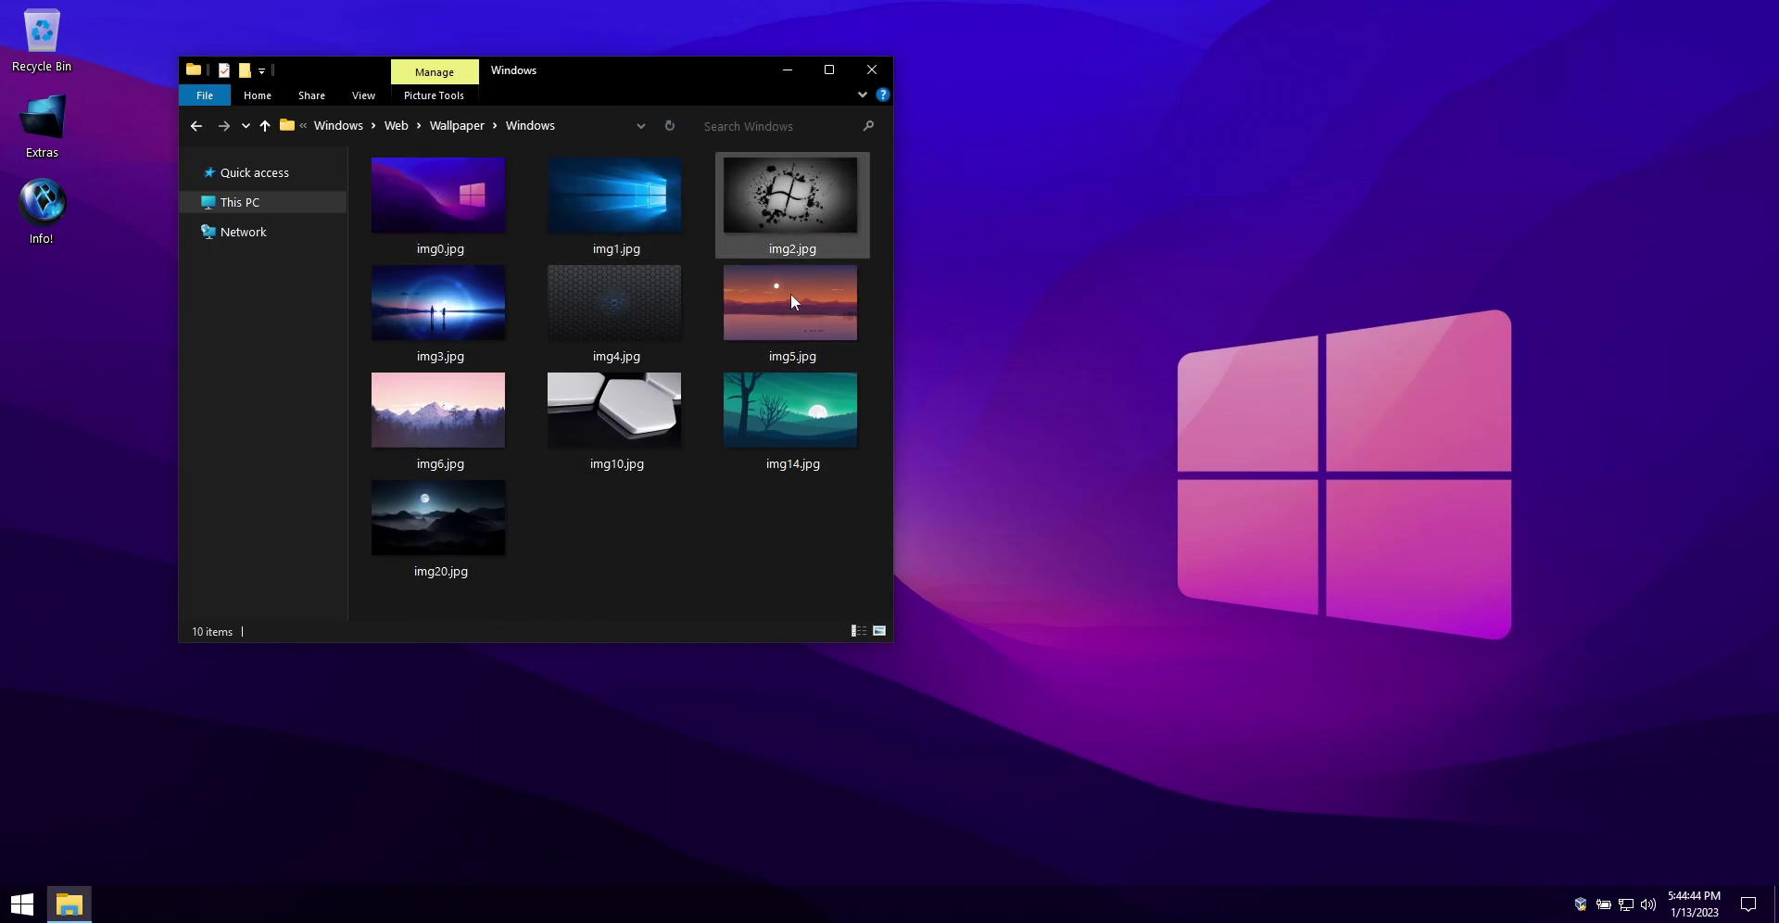
{"action": "right_click", "coordinate": [468, 305]}
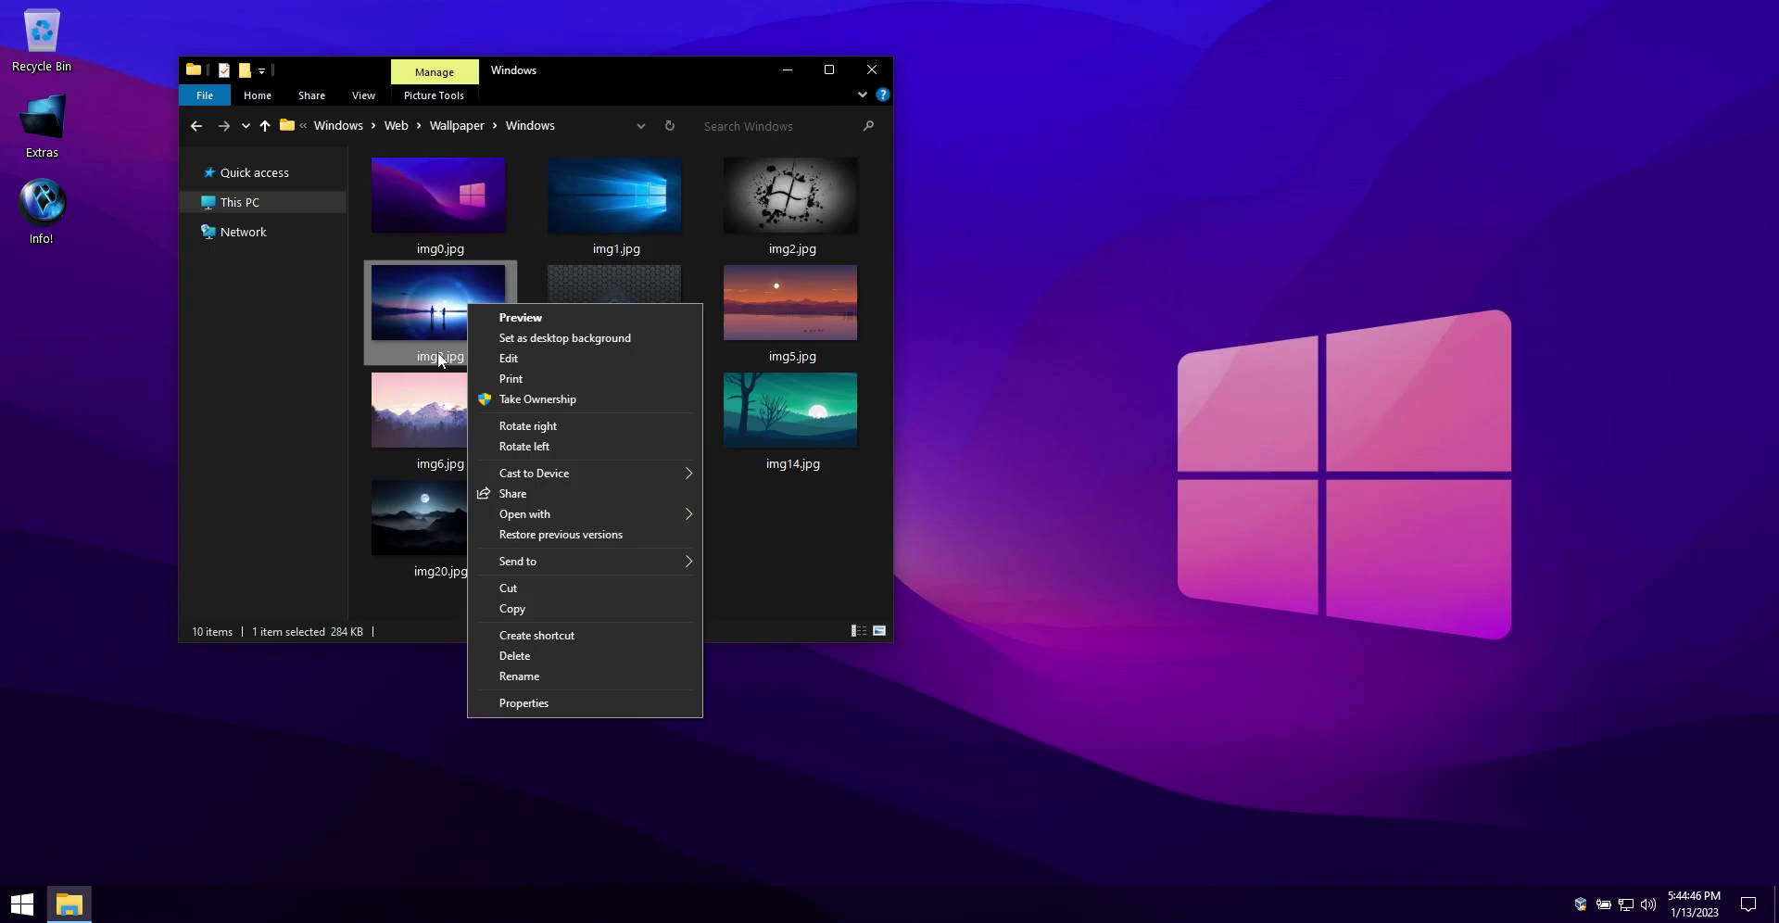
{"action": "right_click", "coordinate": [591, 187]}
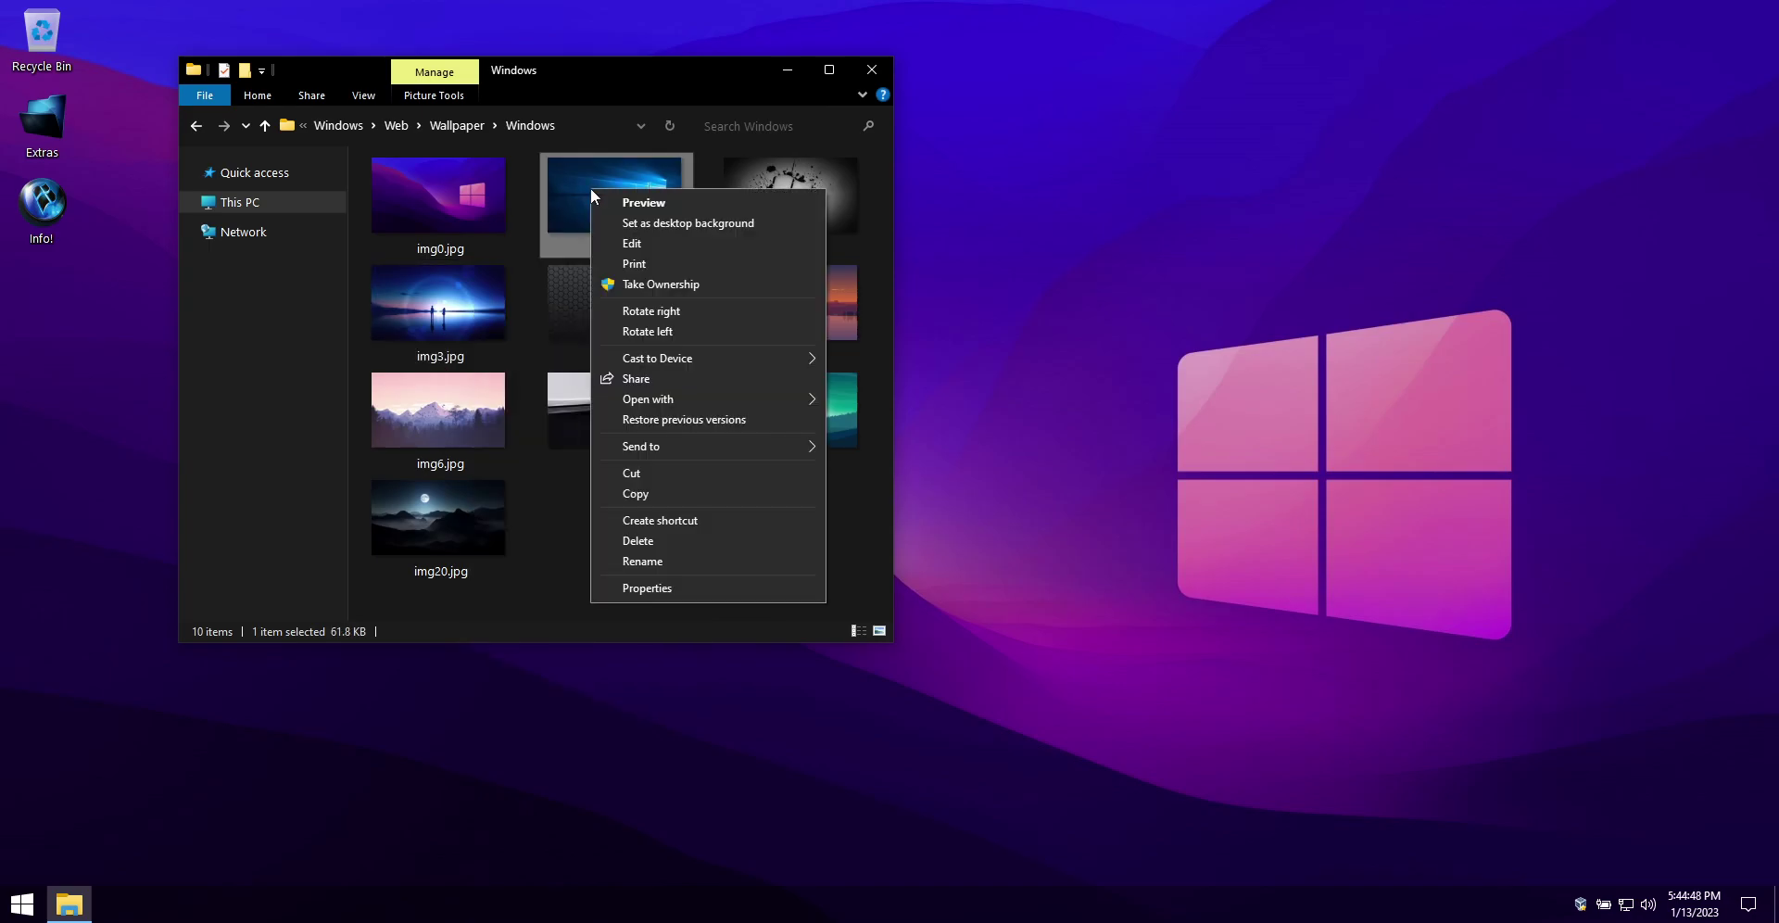
{"action": "left_click", "coordinate": [654, 216]}
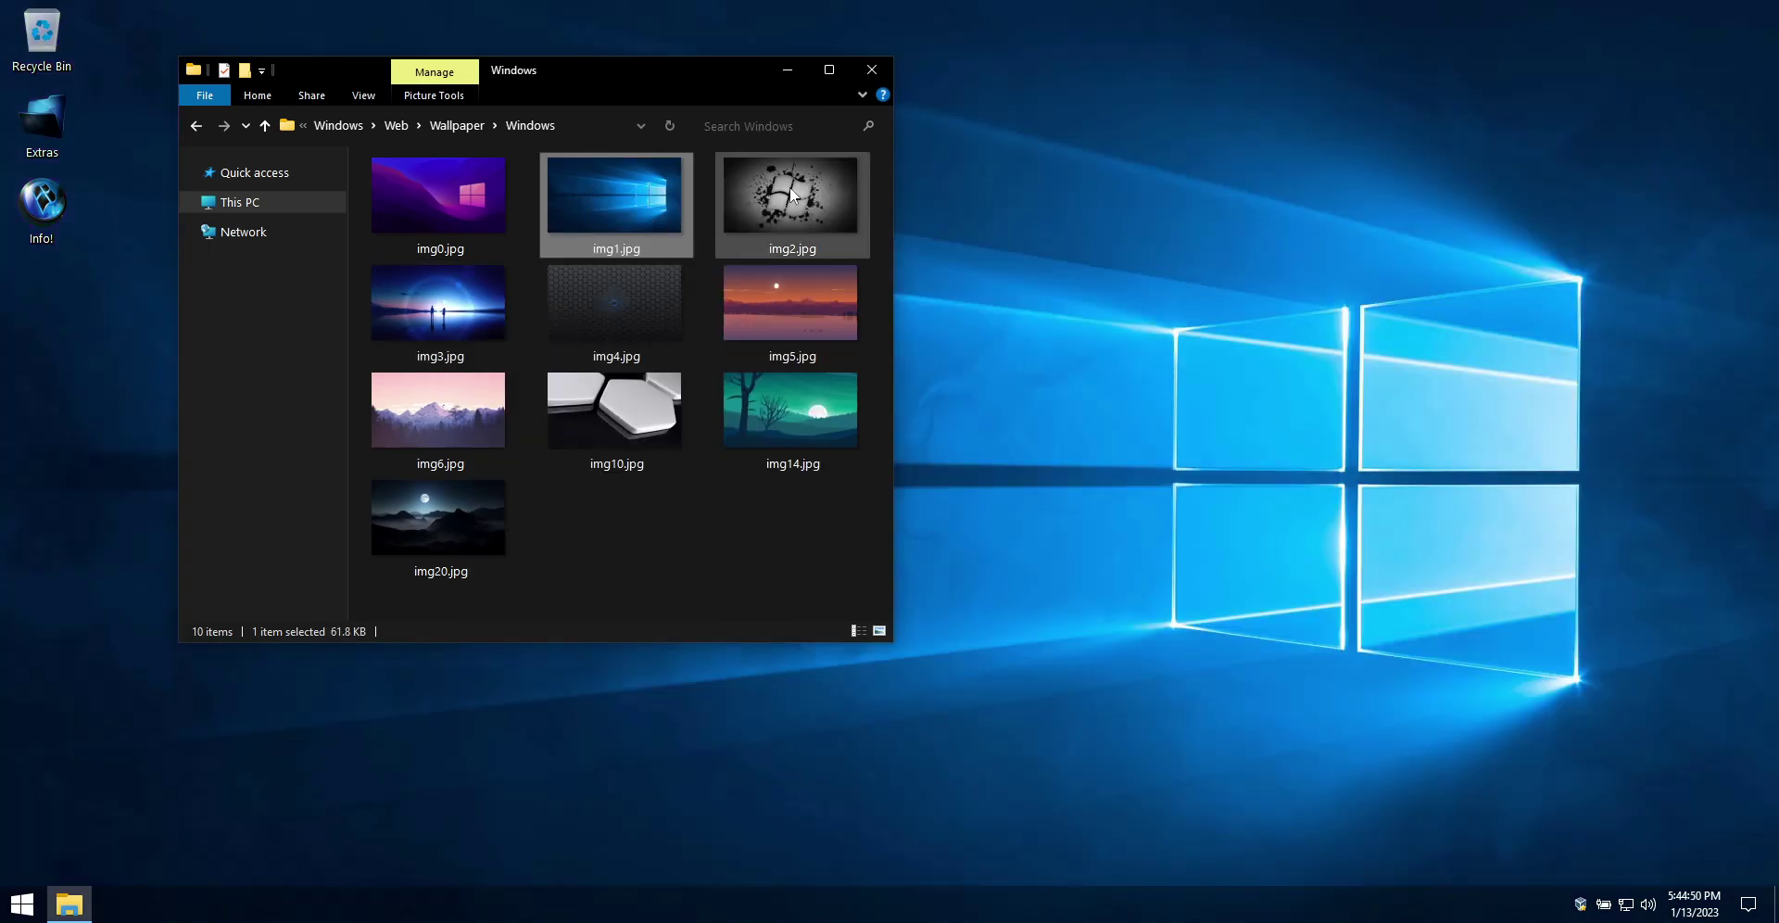
{"action": "right_click", "coordinate": [792, 195]}
{"action": "left_click", "coordinate": [847, 219]}
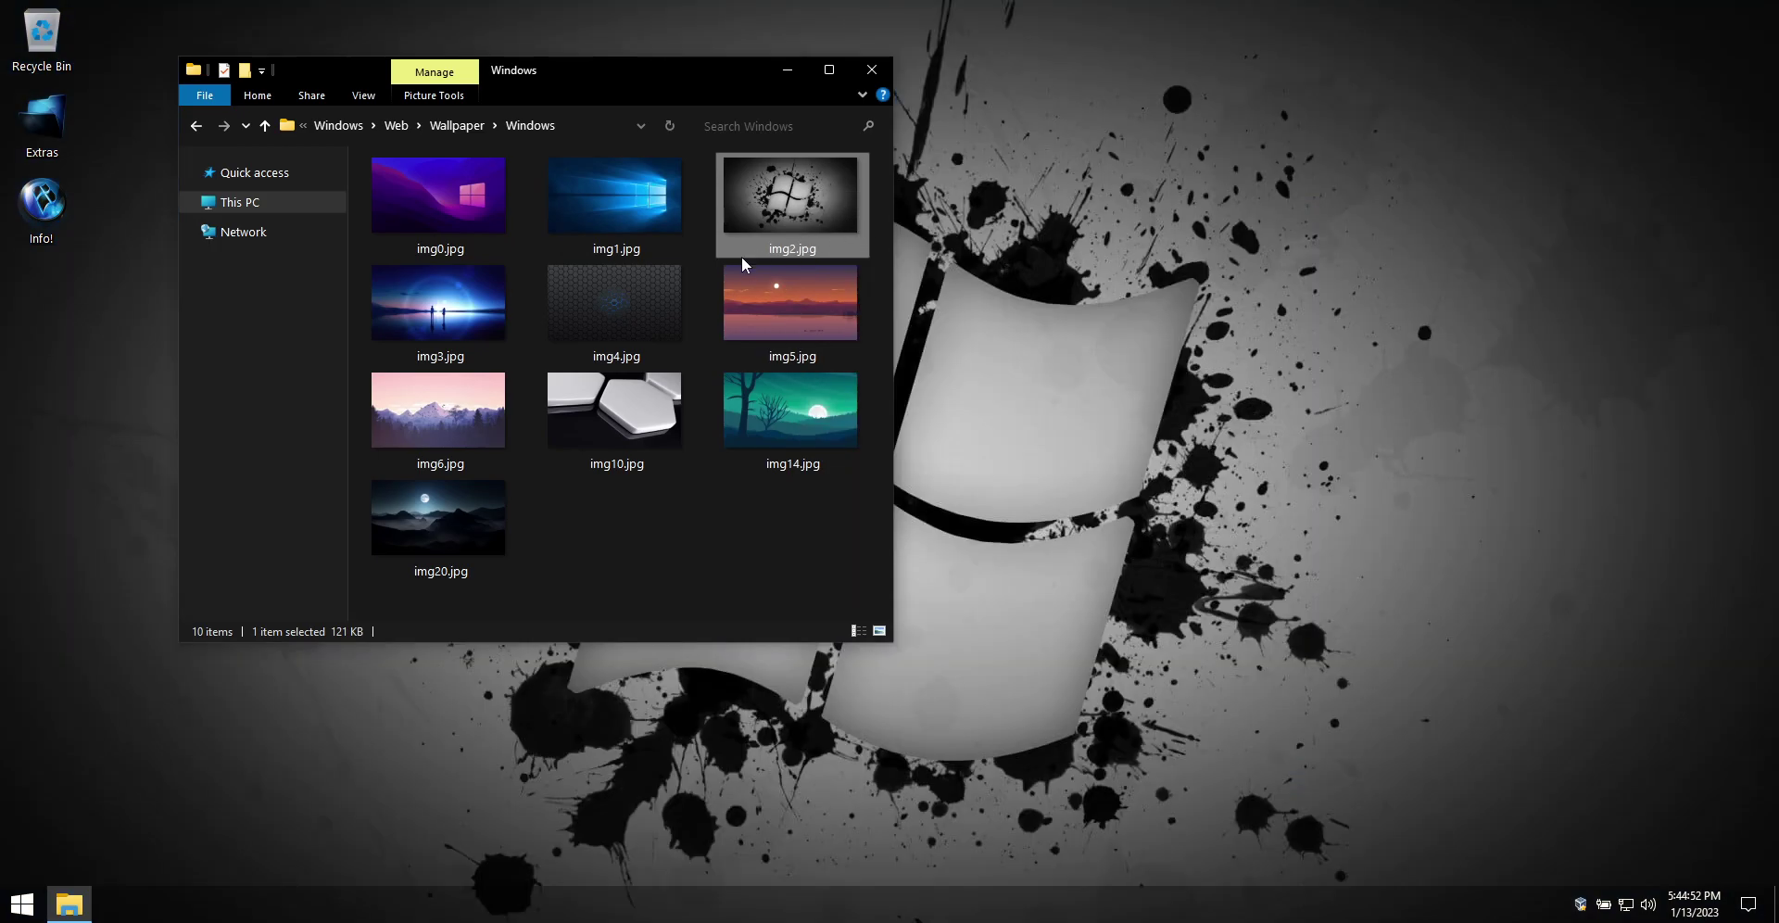
{"action": "right_click", "coordinate": [440, 297]}
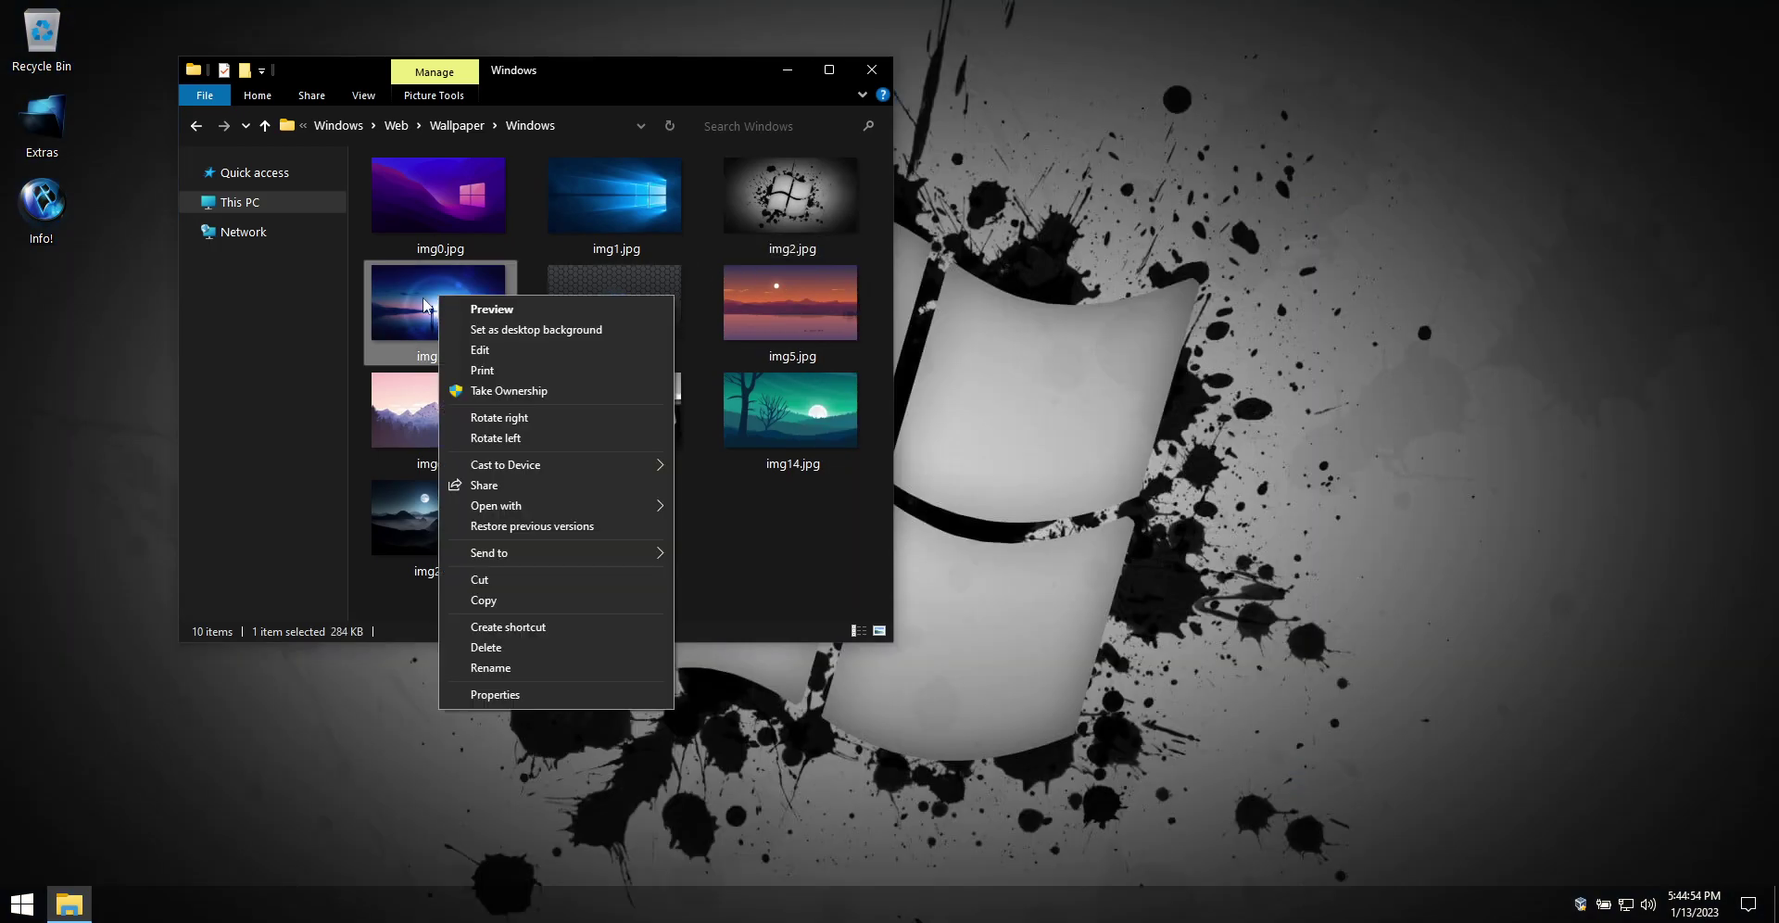
{"action": "left_click", "coordinate": [530, 330]}
{"action": "right_click", "coordinate": [530, 330]}
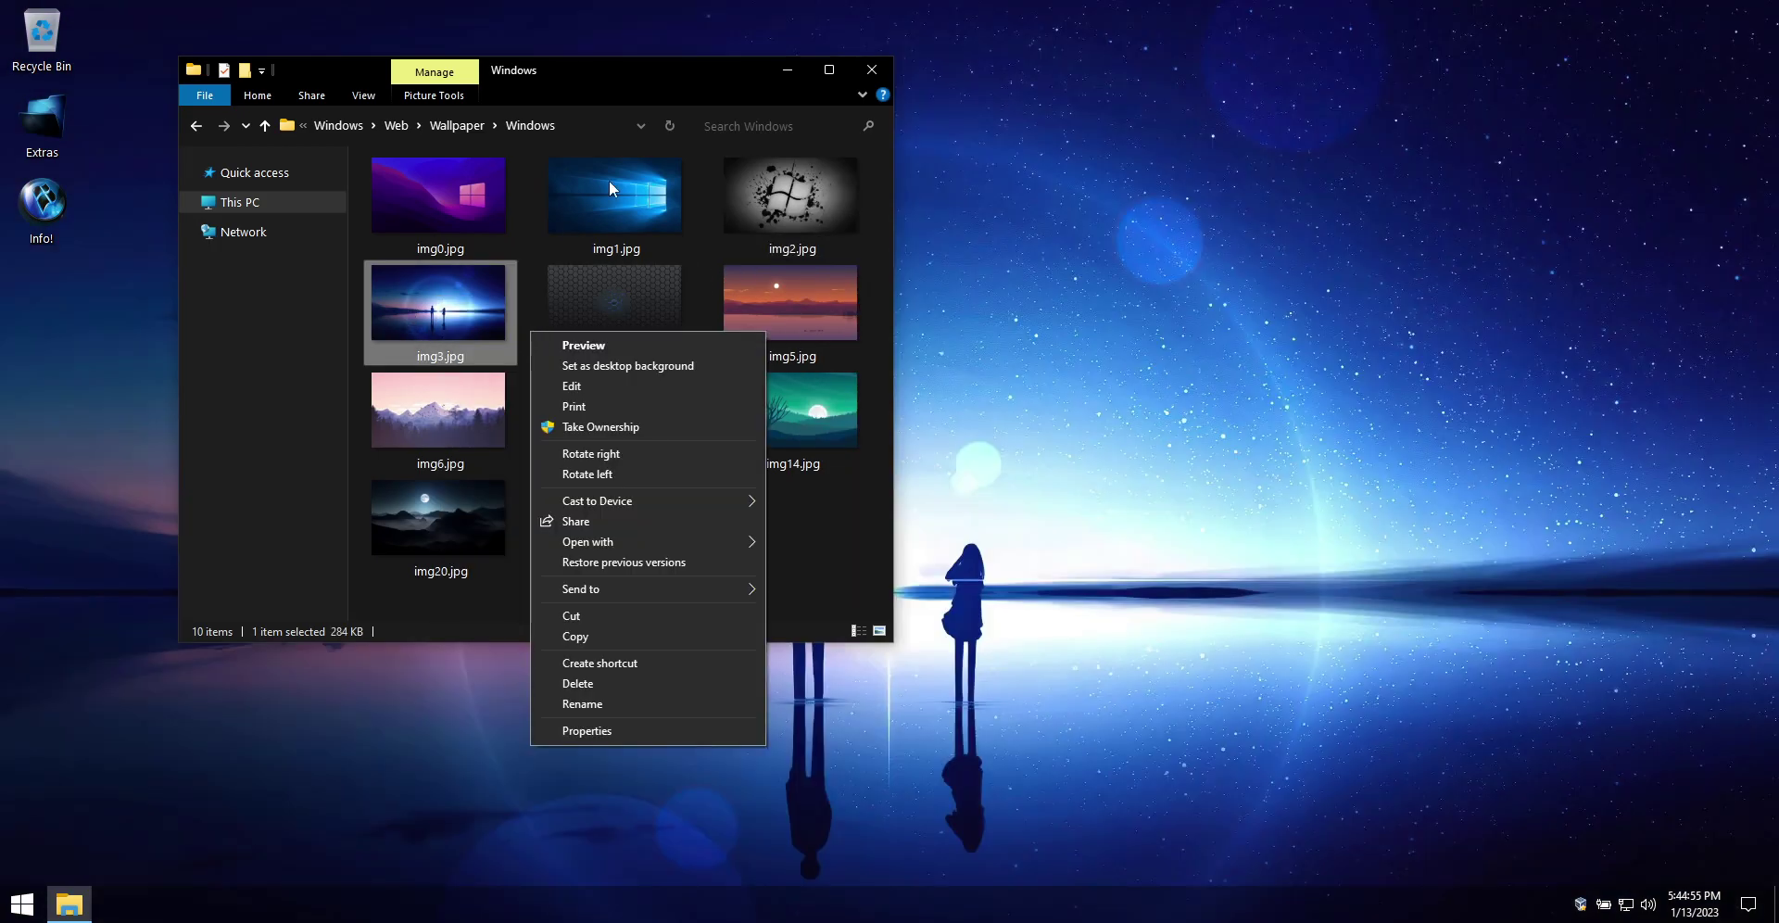
{"action": "left_click", "coordinate": [866, 74]}
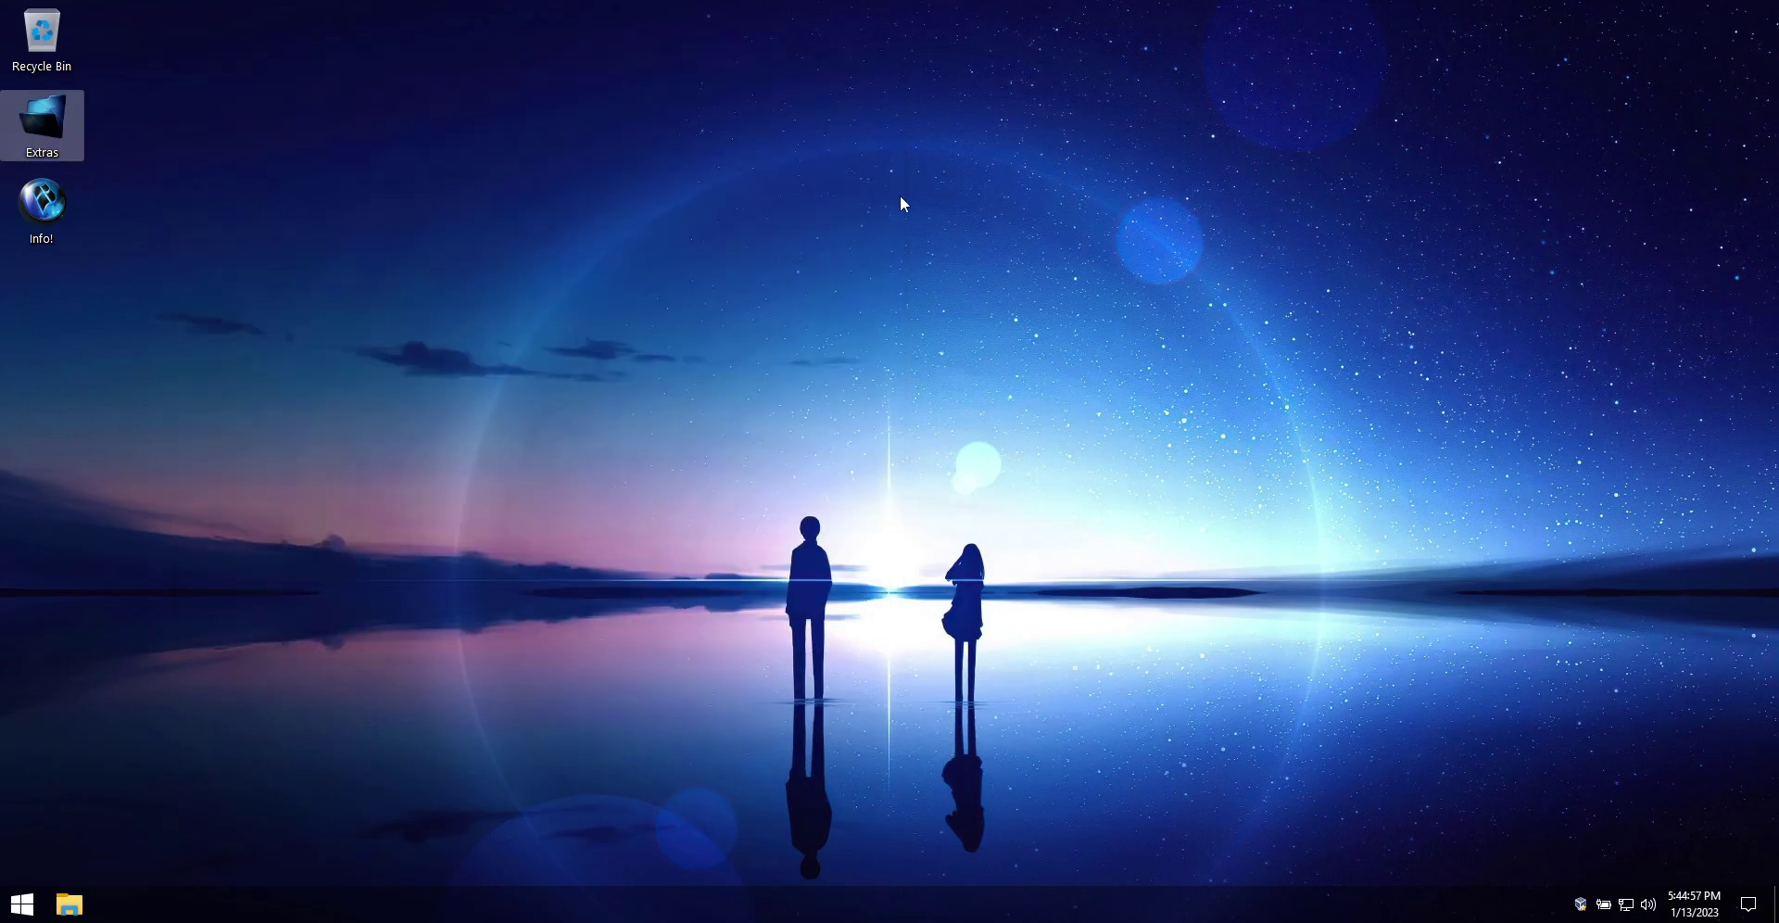
Open the Info! folder on the desktop, then open windowsxlite.com.jpg to get the Open with choice.
{"action": "double_click", "coordinate": [59, 209]}
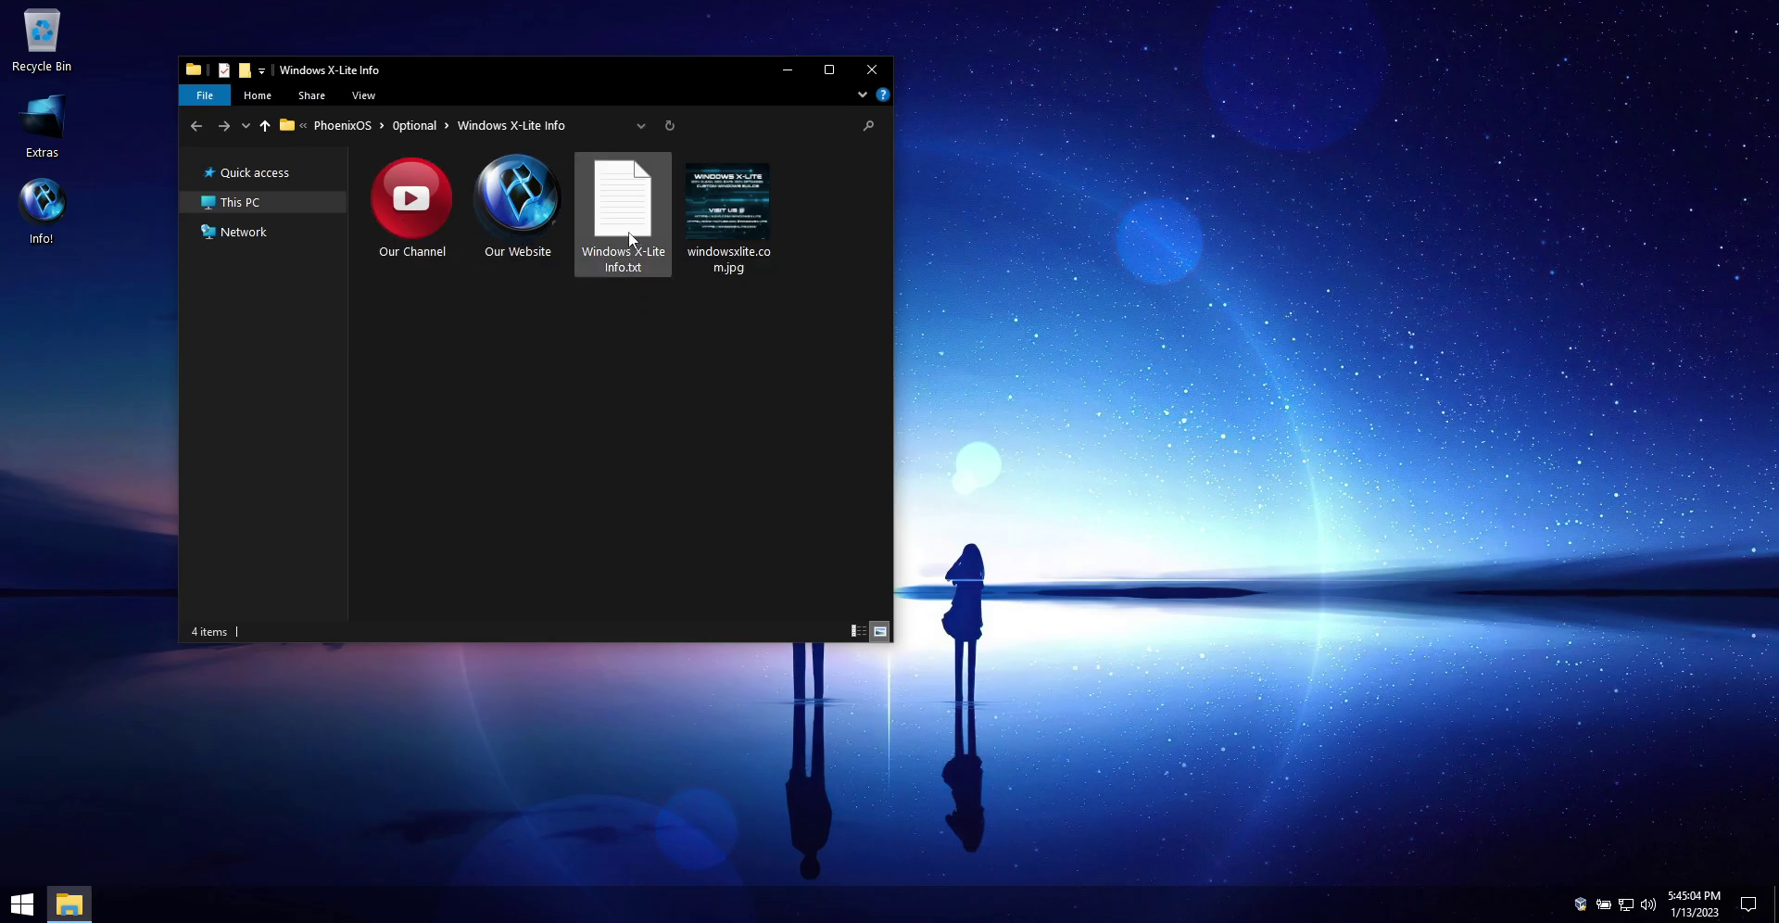
{"action": "double_click", "coordinate": [717, 225]}
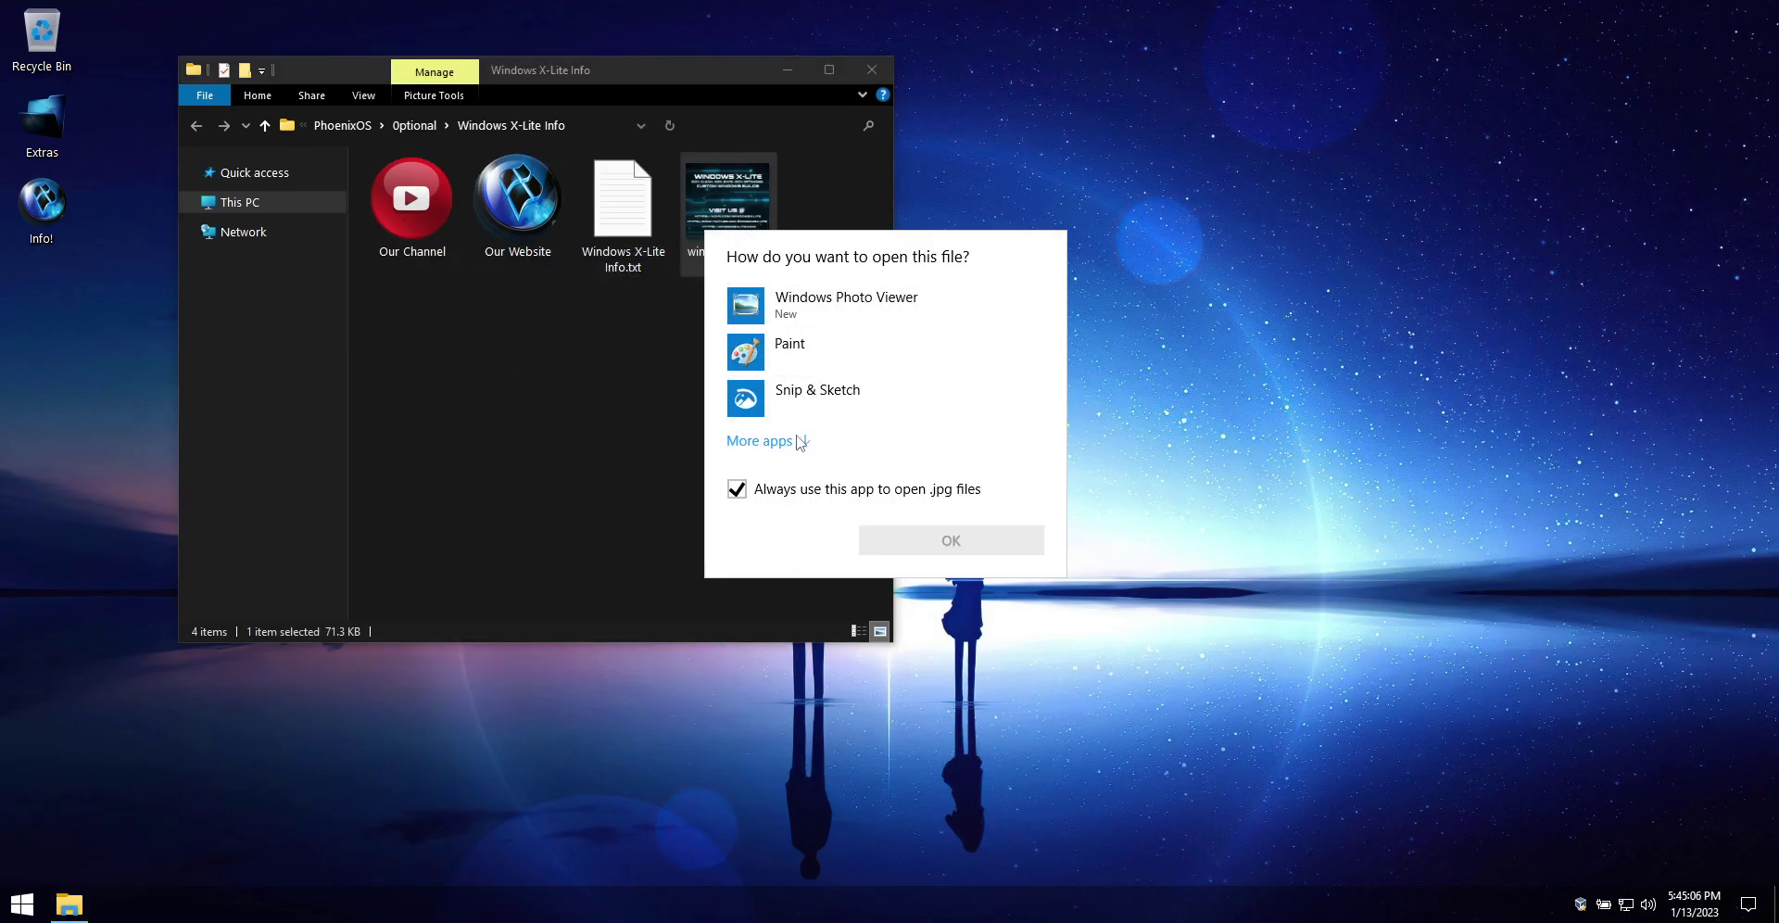